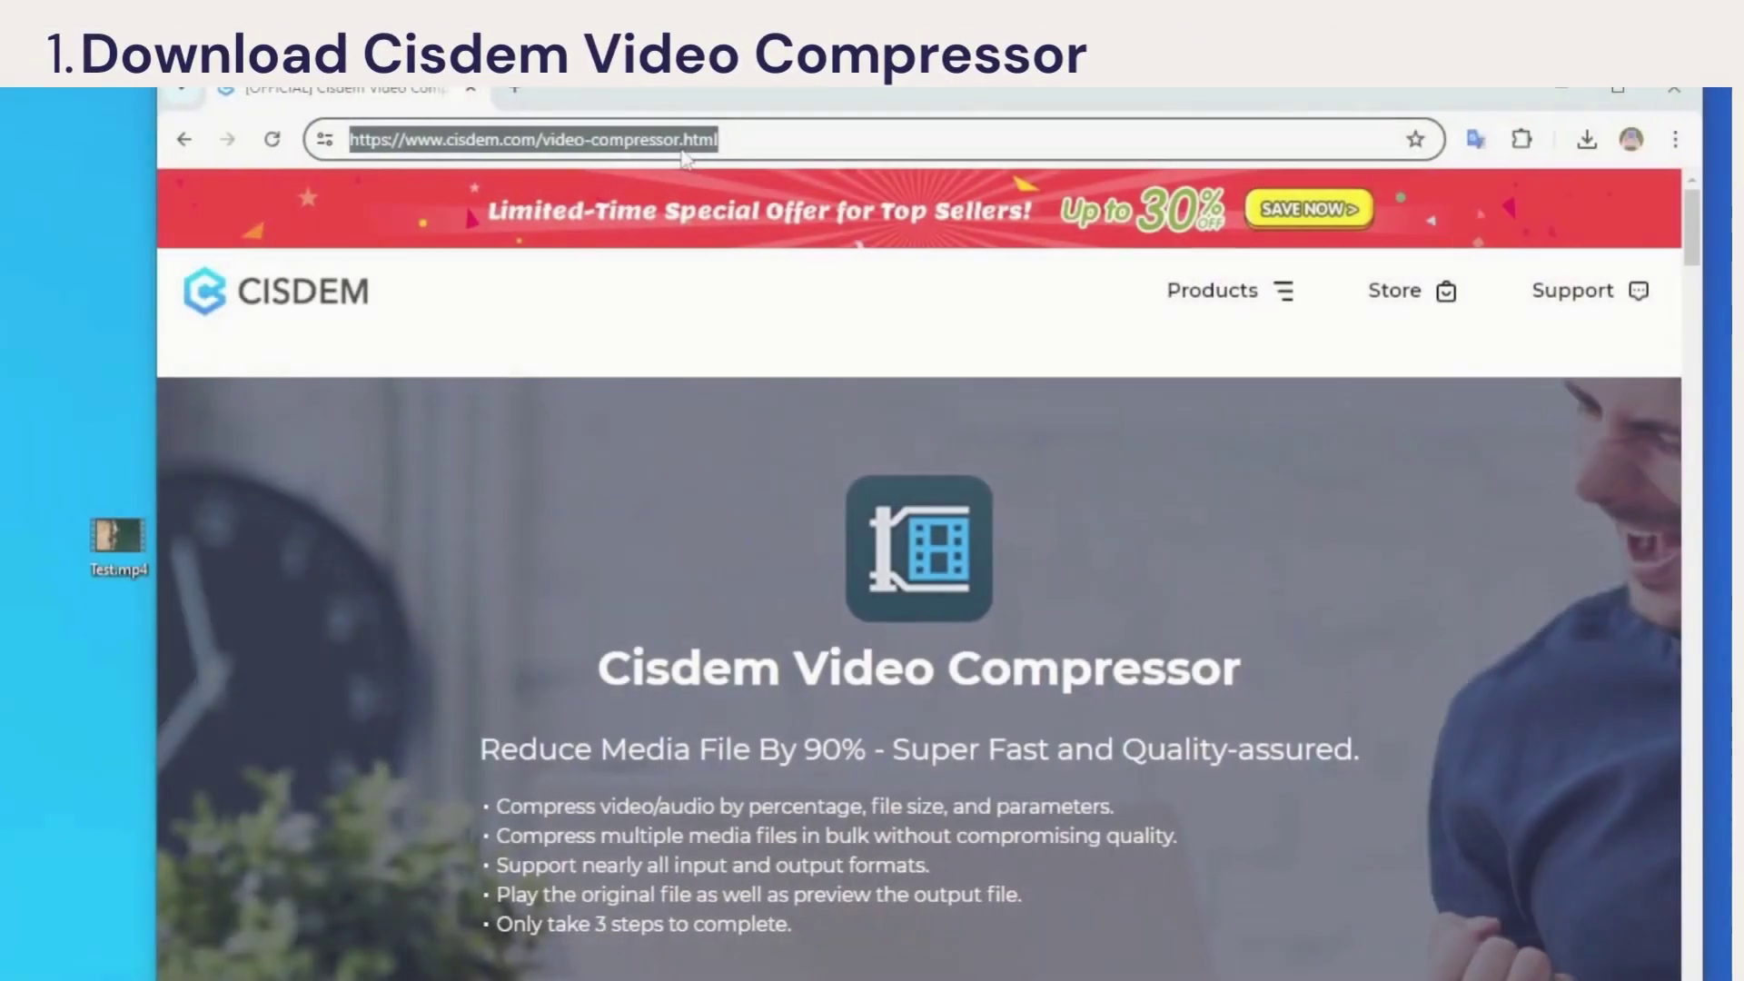
# Step: Reload the Cisdem Video Compressor page and scroll down to its Free Download button
pyautogui.press('Return')
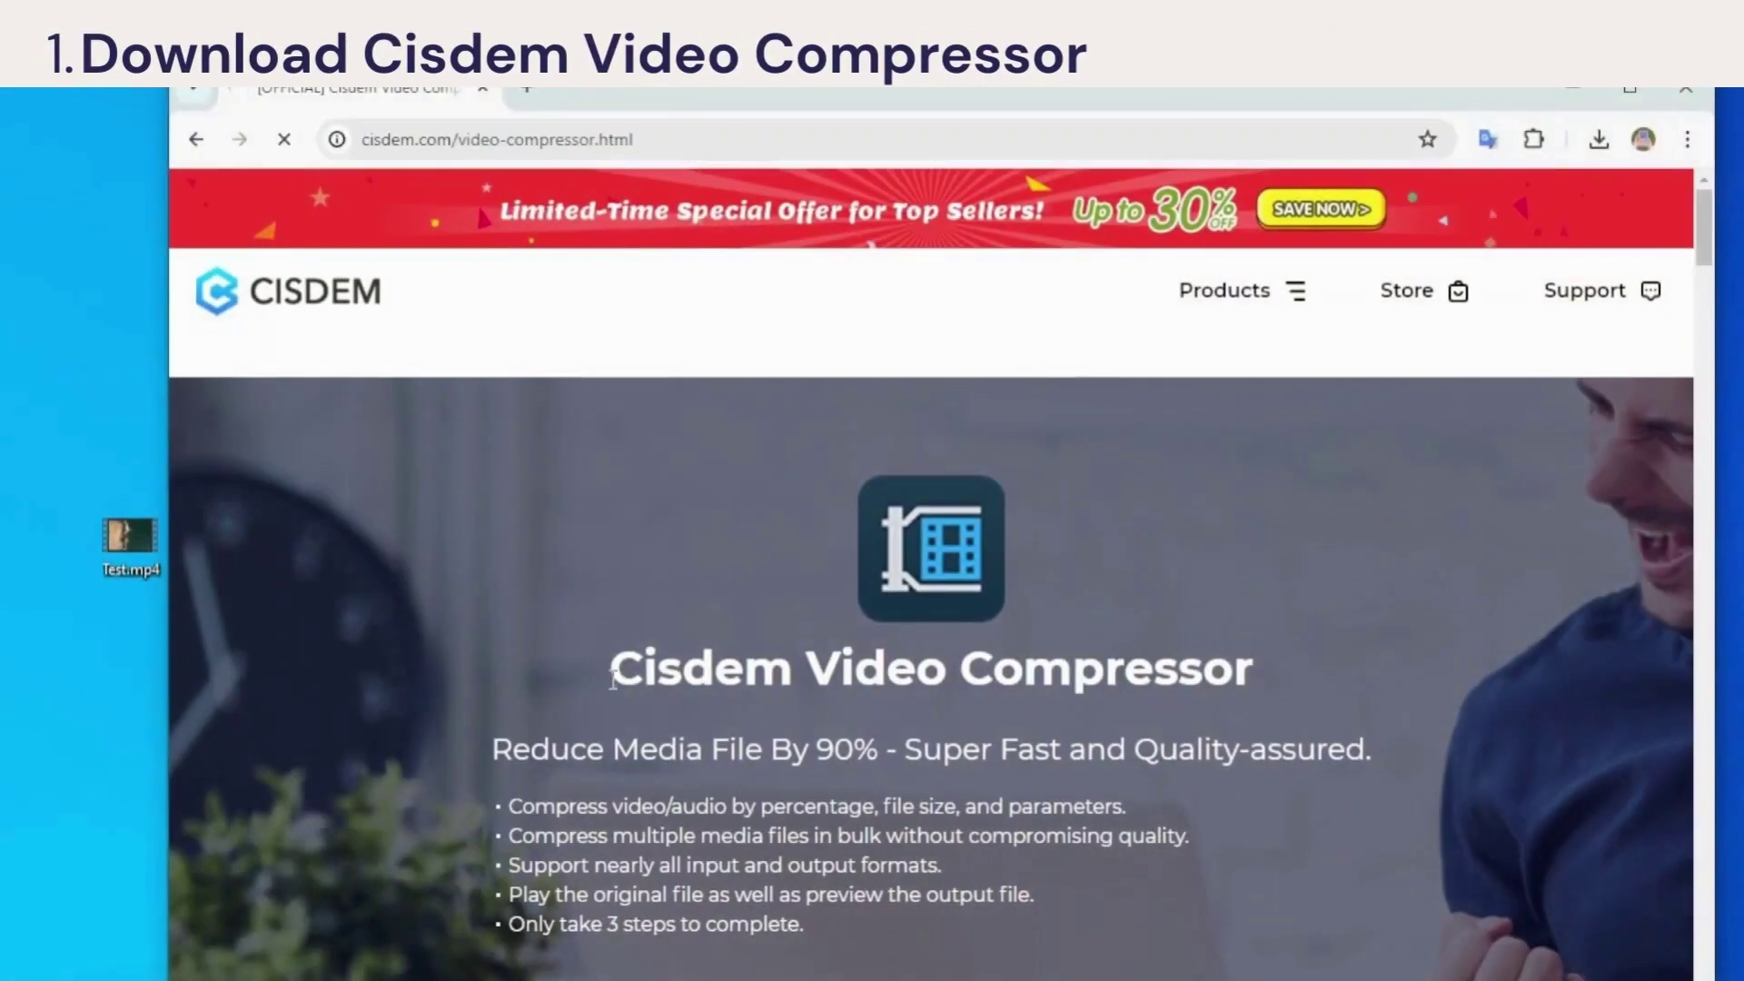
pyautogui.scroll(-3, 849, 806)
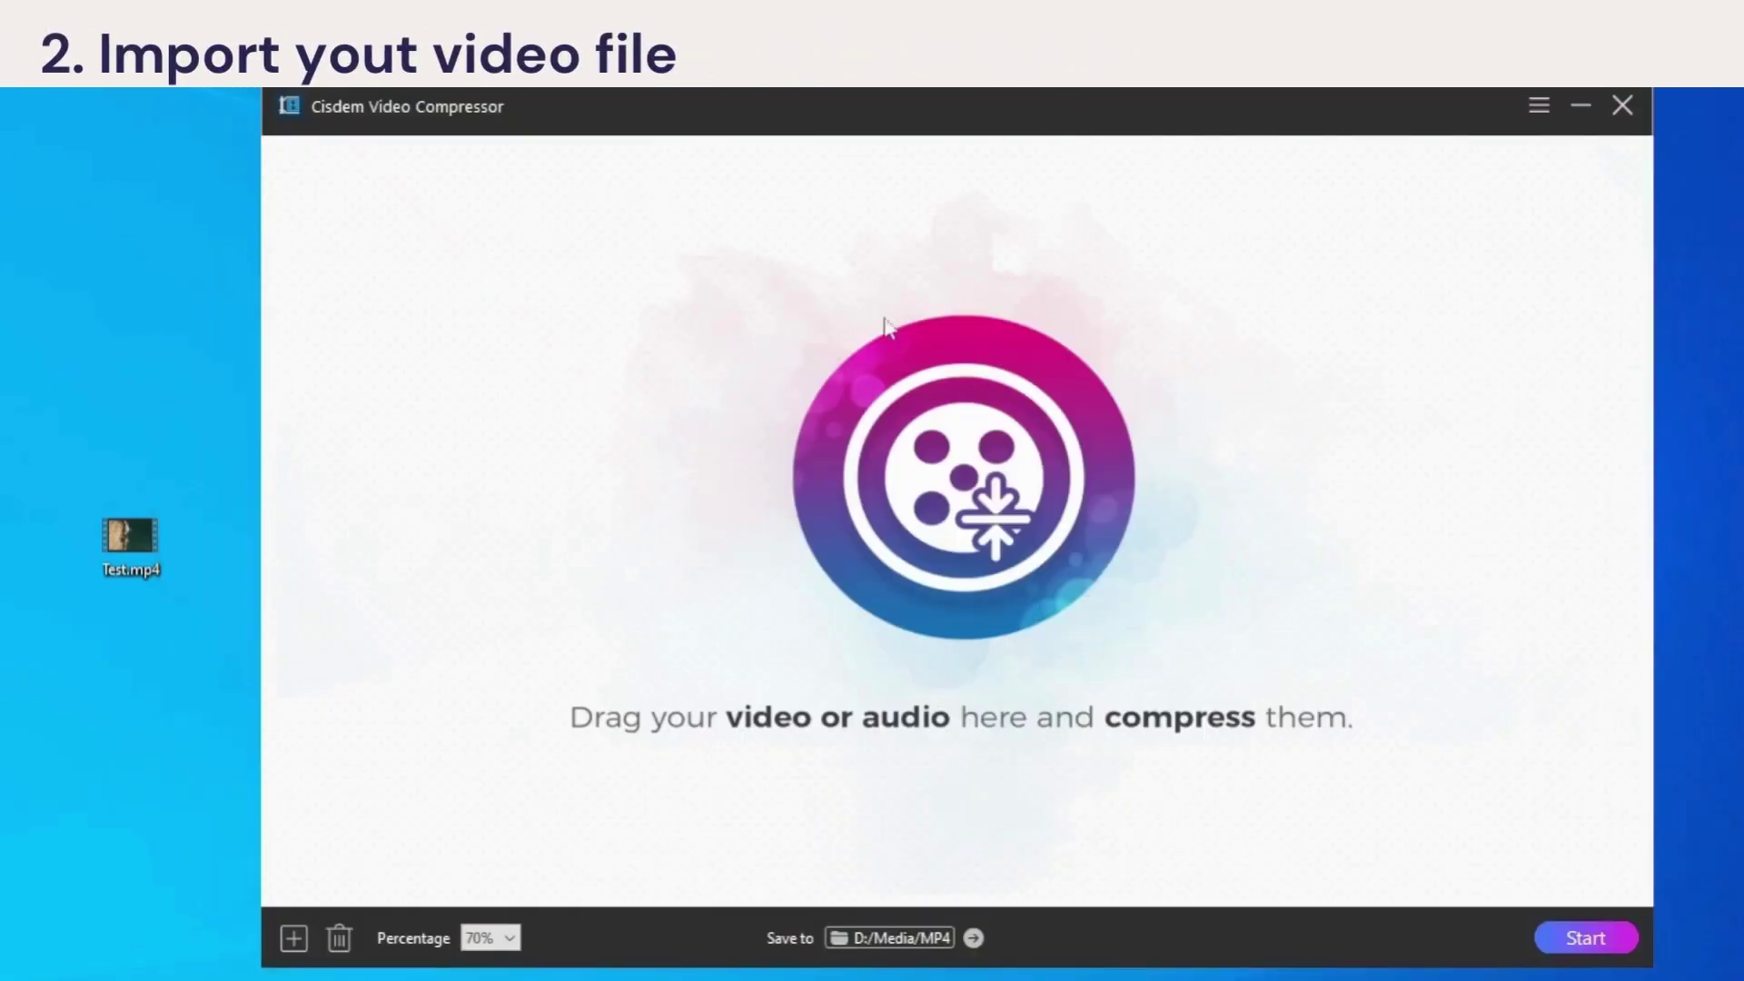
# Step: Drag Test.mp4 from the desktop into the compressor, then cancel the add-file picker without adding more
pyautogui.moveTo(127, 559); pyautogui.dragTo(557, 486)
pyautogui.click(295, 939)
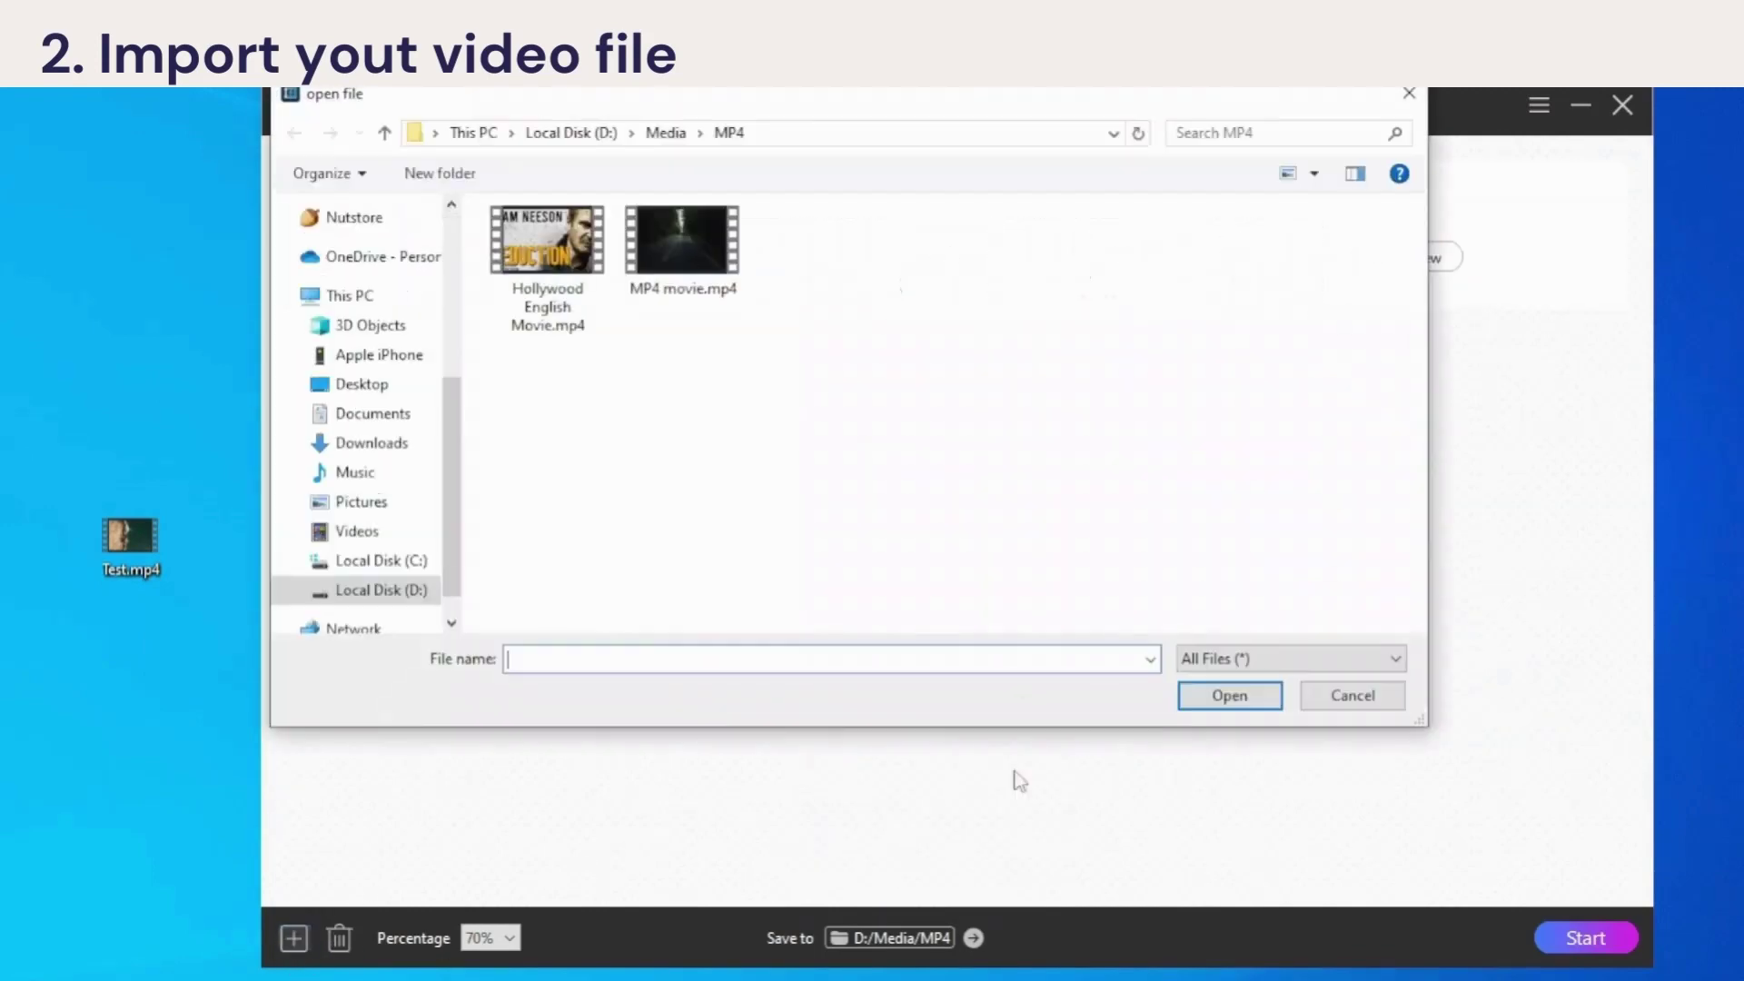
pyautogui.click(686, 289)
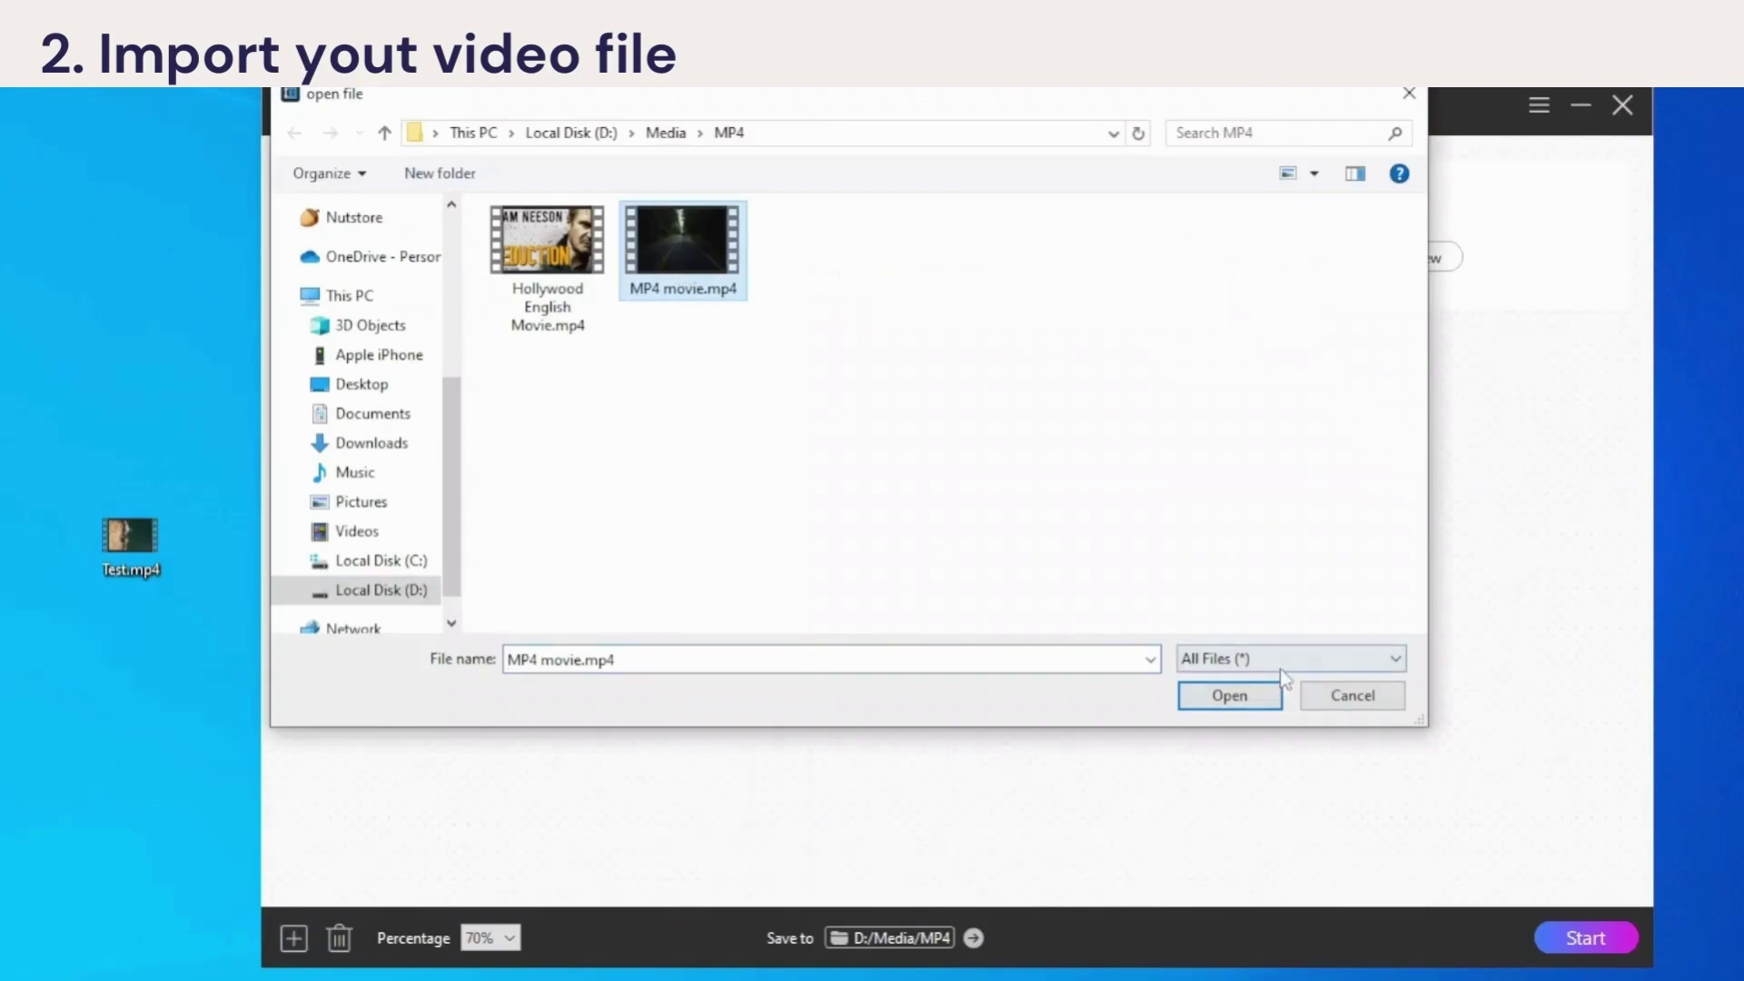
pyautogui.click(1353, 698)
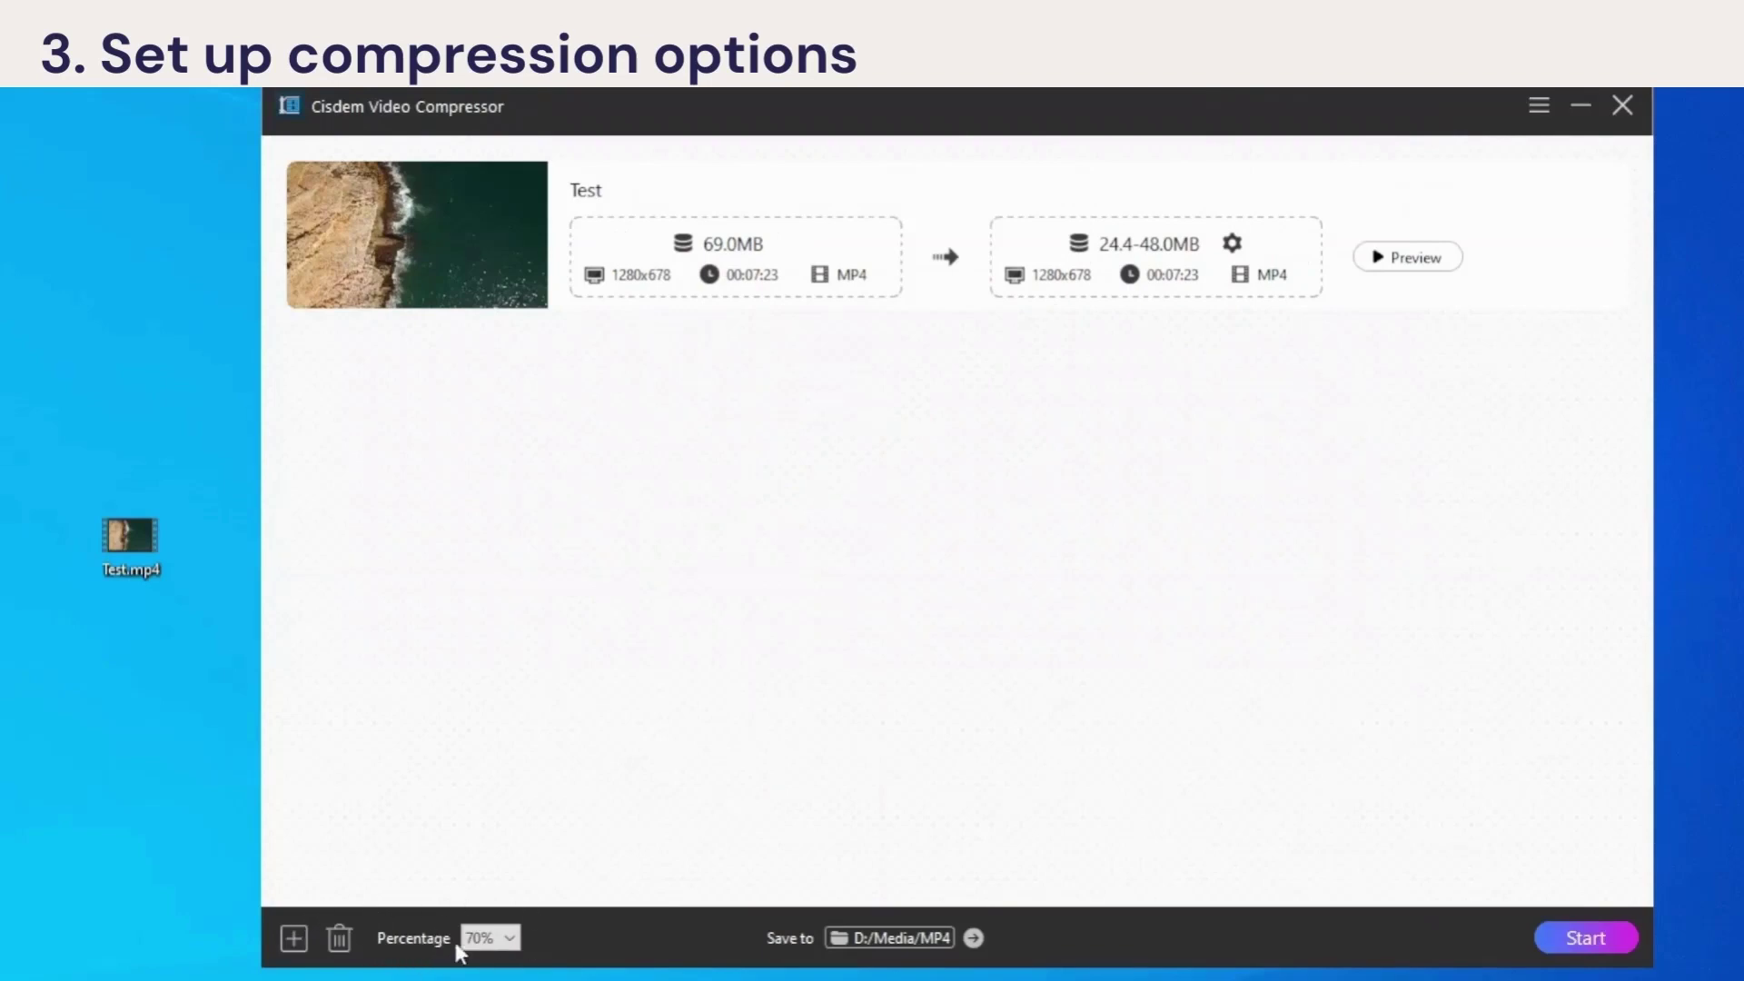
# Step: Lower the compression percentage to 40% (13.9-27.0MB)
pyautogui.click(496, 941)
pyautogui.scroll(-1, 504, 945)
pyautogui.scroll(-1, 504, 944)
pyautogui.scroll(-1, 504, 945)
# Step: In Advanced Settings, reduce the file size slider to 37% (12.8-25.0MB)
pyautogui.click(1233, 253)
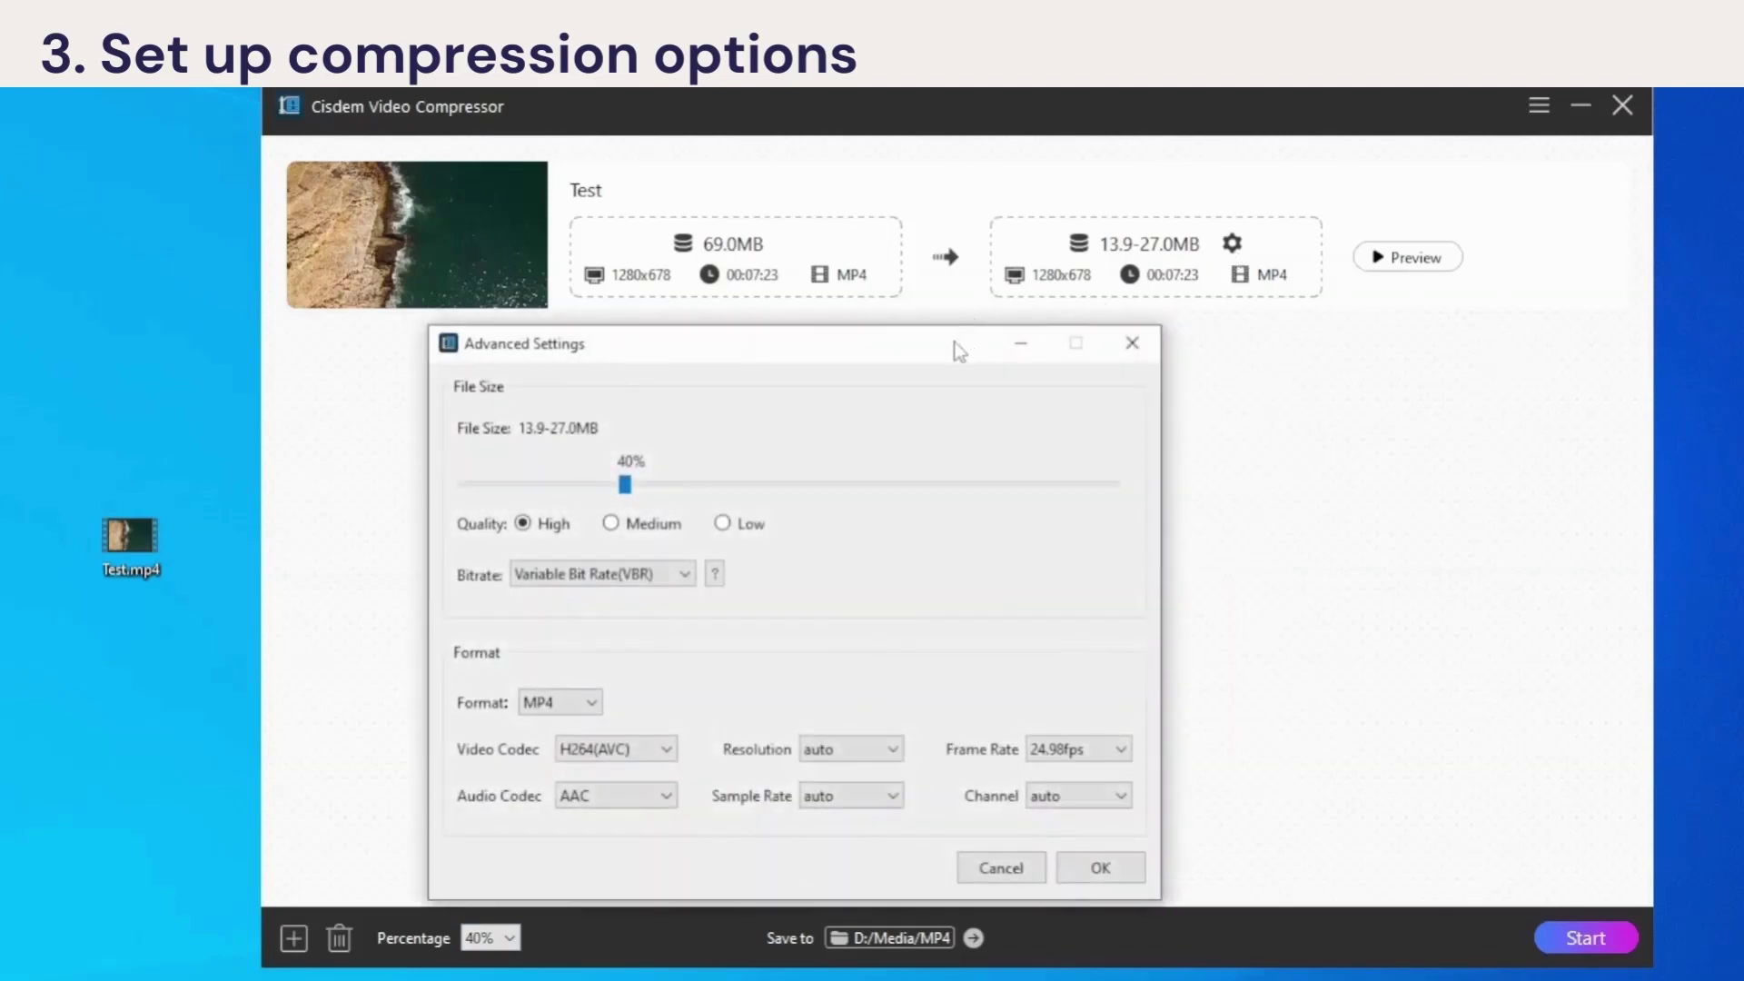
pyautogui.moveTo(961, 351); pyautogui.dragTo(1096, 321)
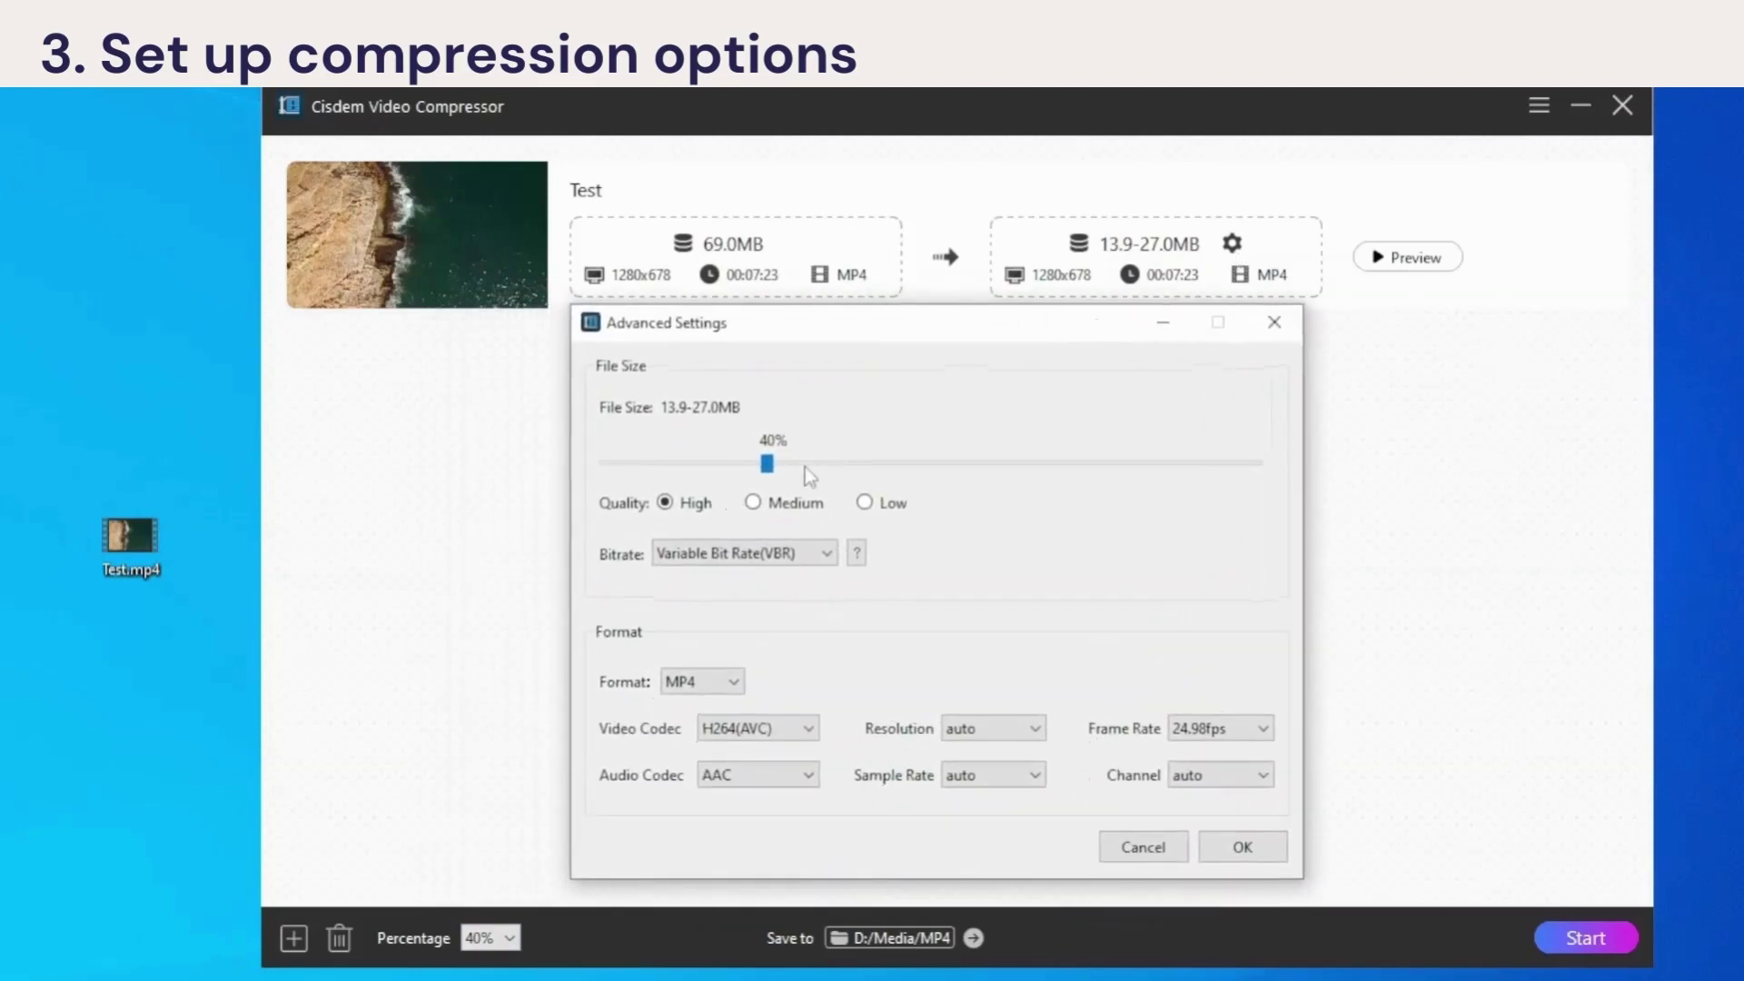
pyautogui.moveTo(770, 467); pyautogui.dragTo(748, 474)
# Step: Try the H265(HEVC) and AV1 video codecs, then return the codec to H264(AVC)
pyautogui.click(781, 731)
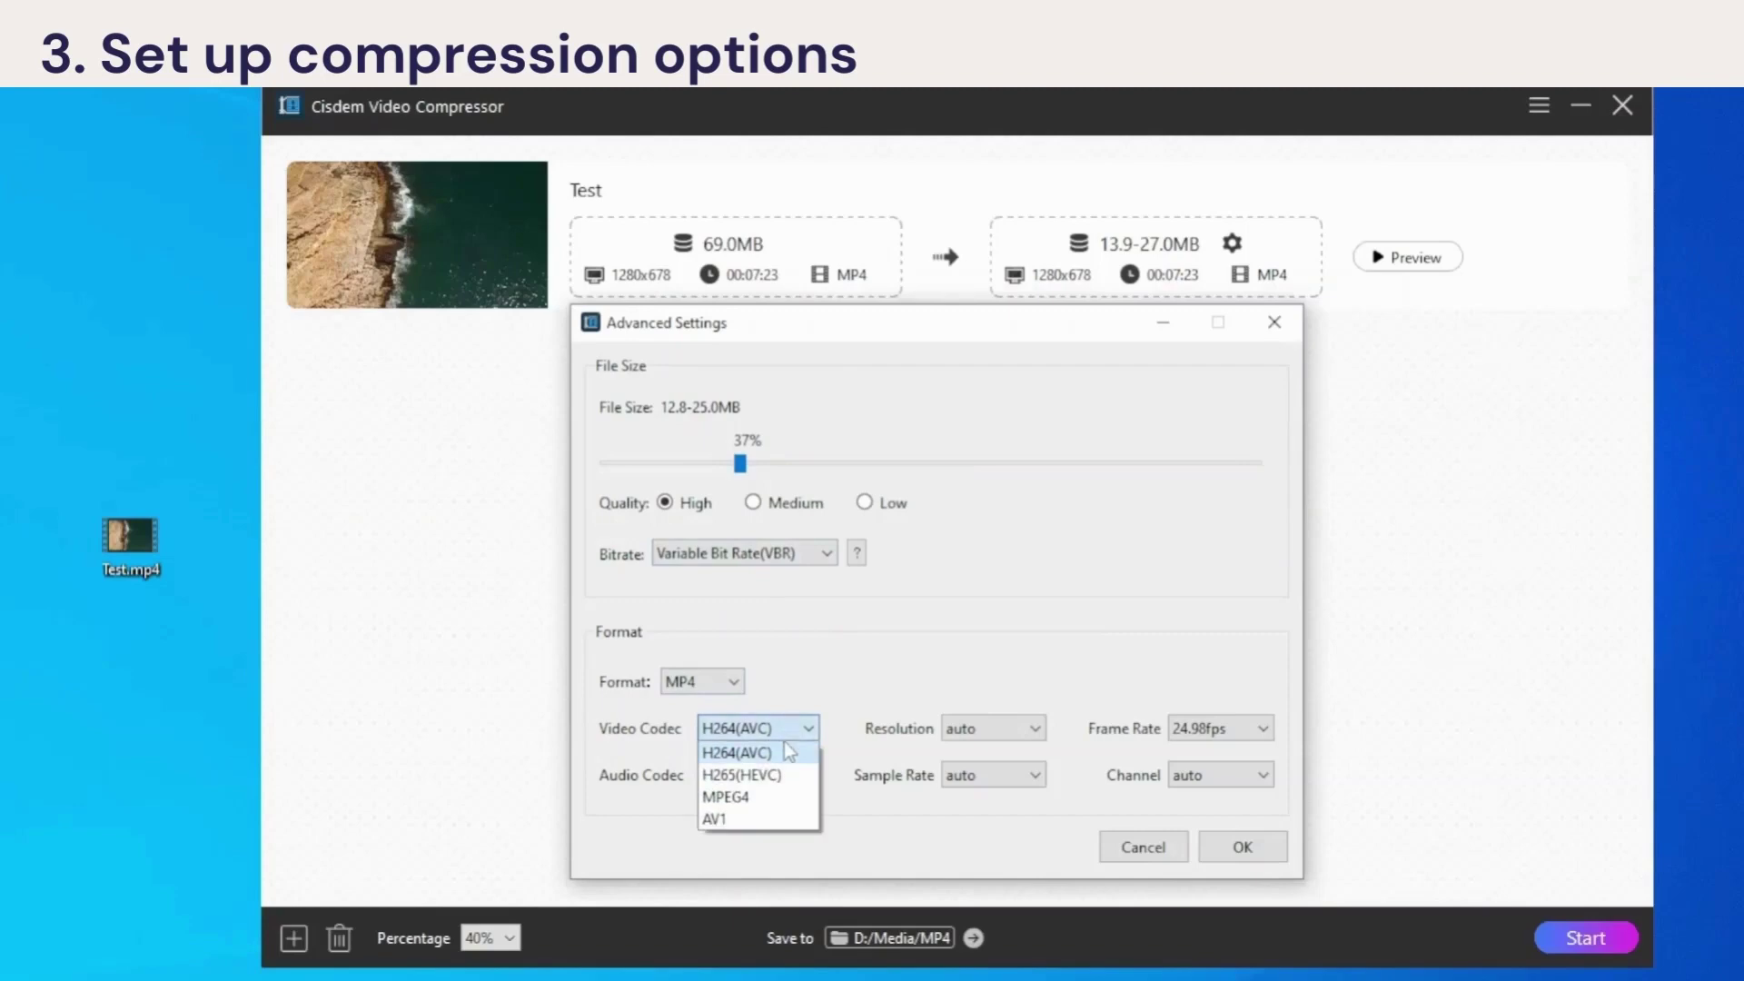
pyautogui.click(774, 774)
pyautogui.click(796, 727)
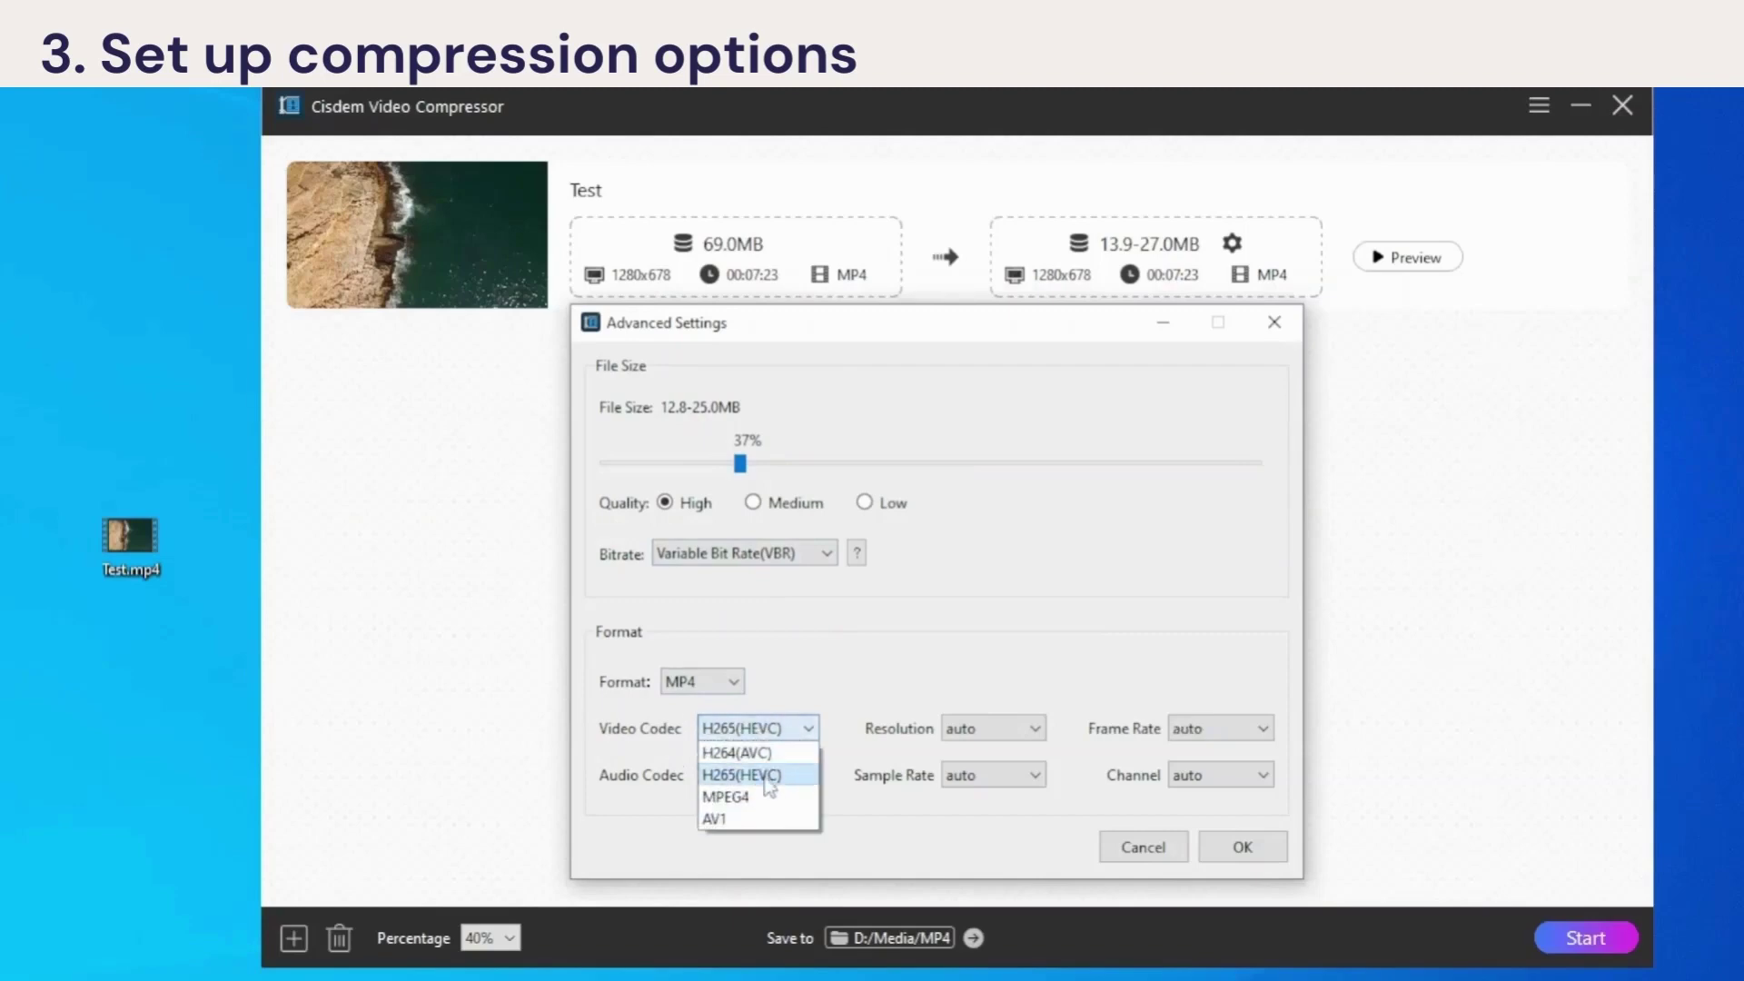
pyautogui.click(752, 818)
pyautogui.click(788, 729)
pyautogui.click(781, 753)
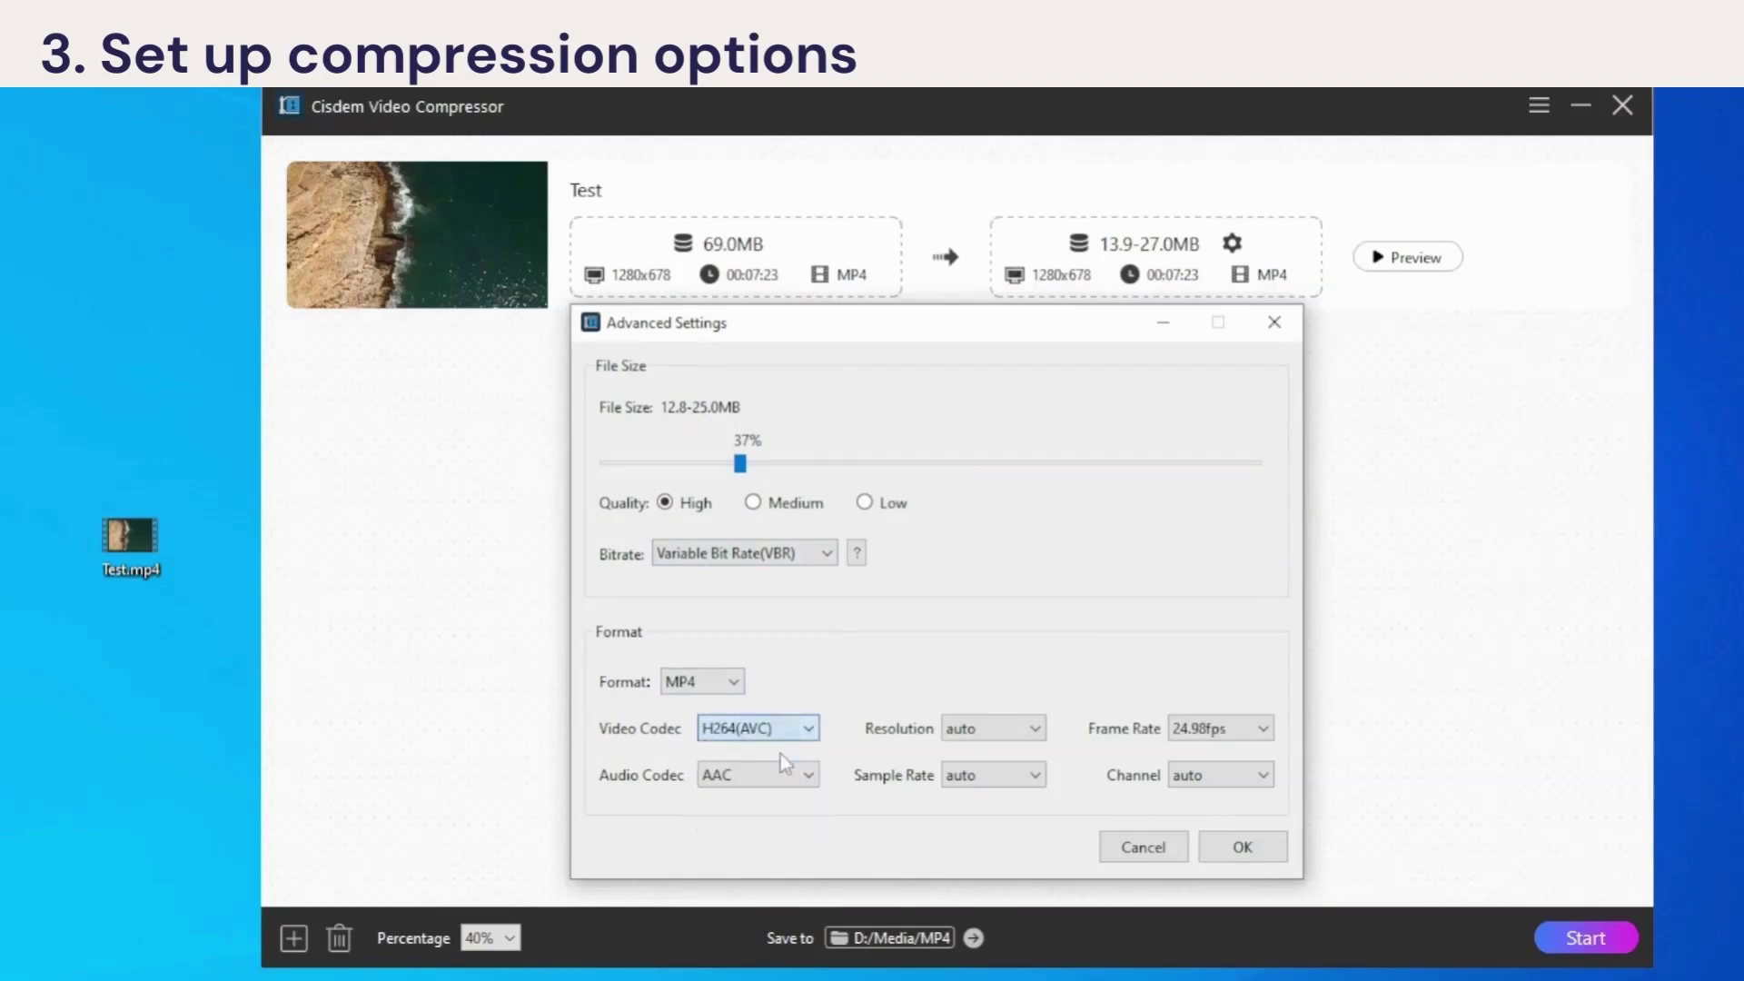
# Step: Keep auto resolution, 24.98fps frame rate and AAC audio, and apply the advanced settings
pyautogui.click(1004, 729)
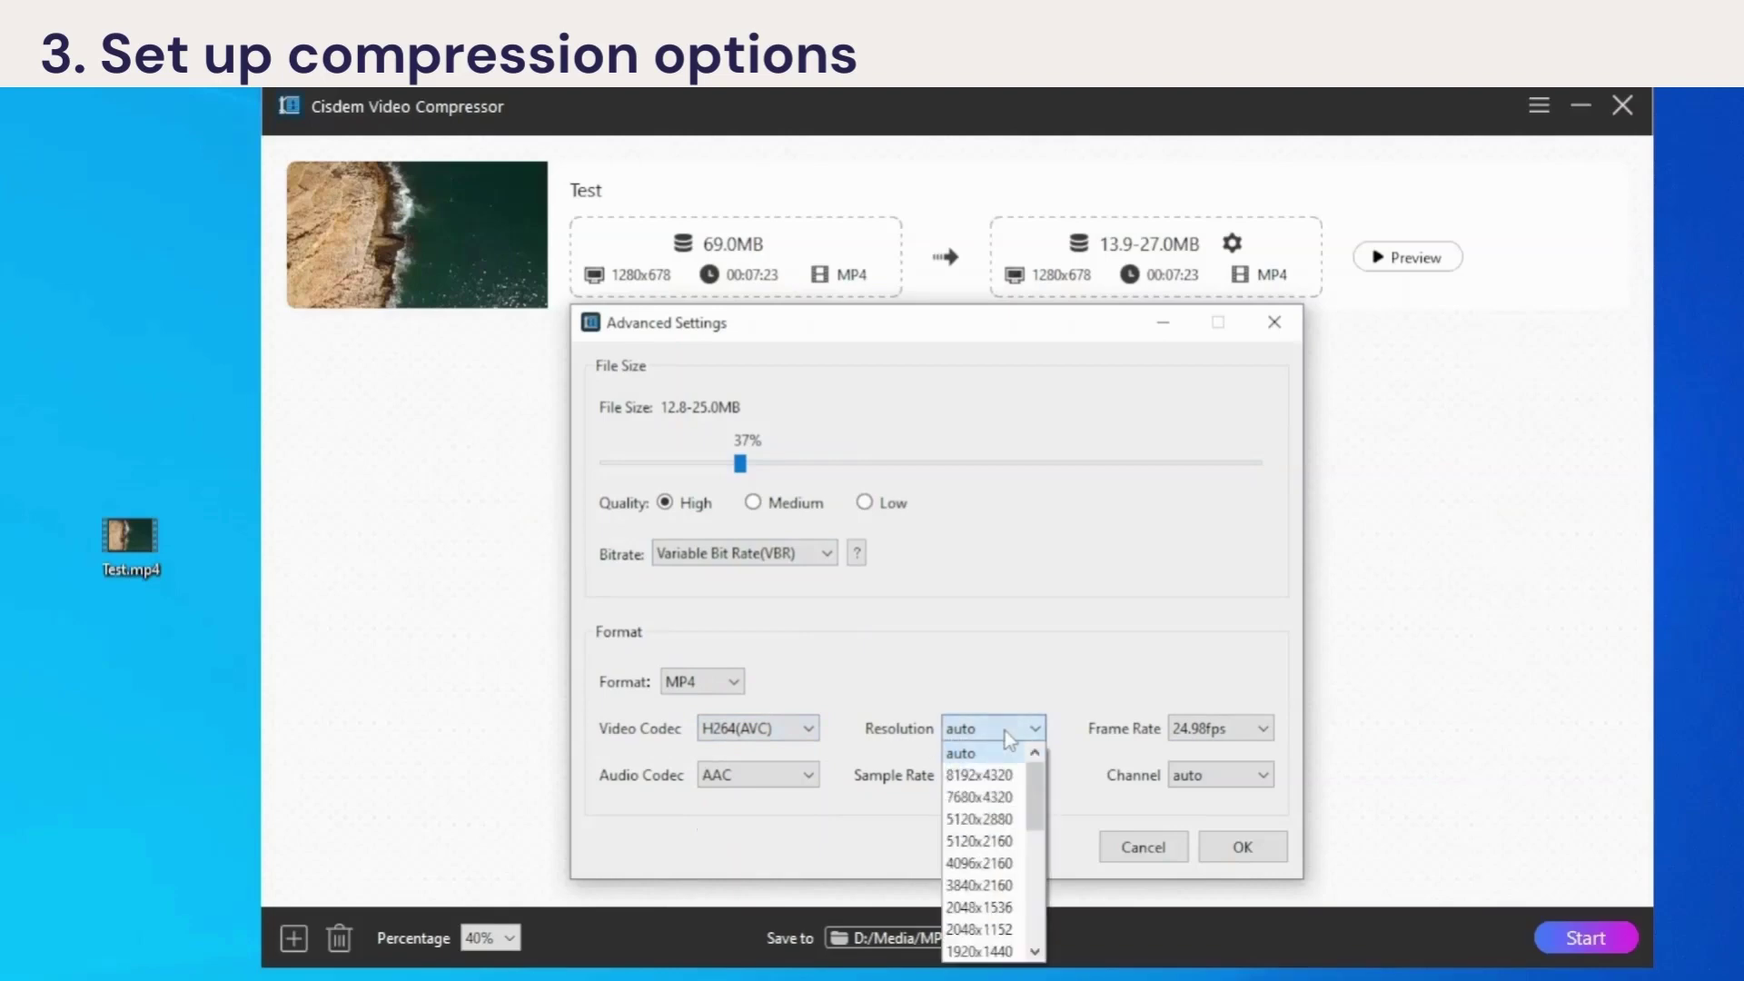
pyautogui.click(1007, 730)
pyautogui.click(1191, 730)
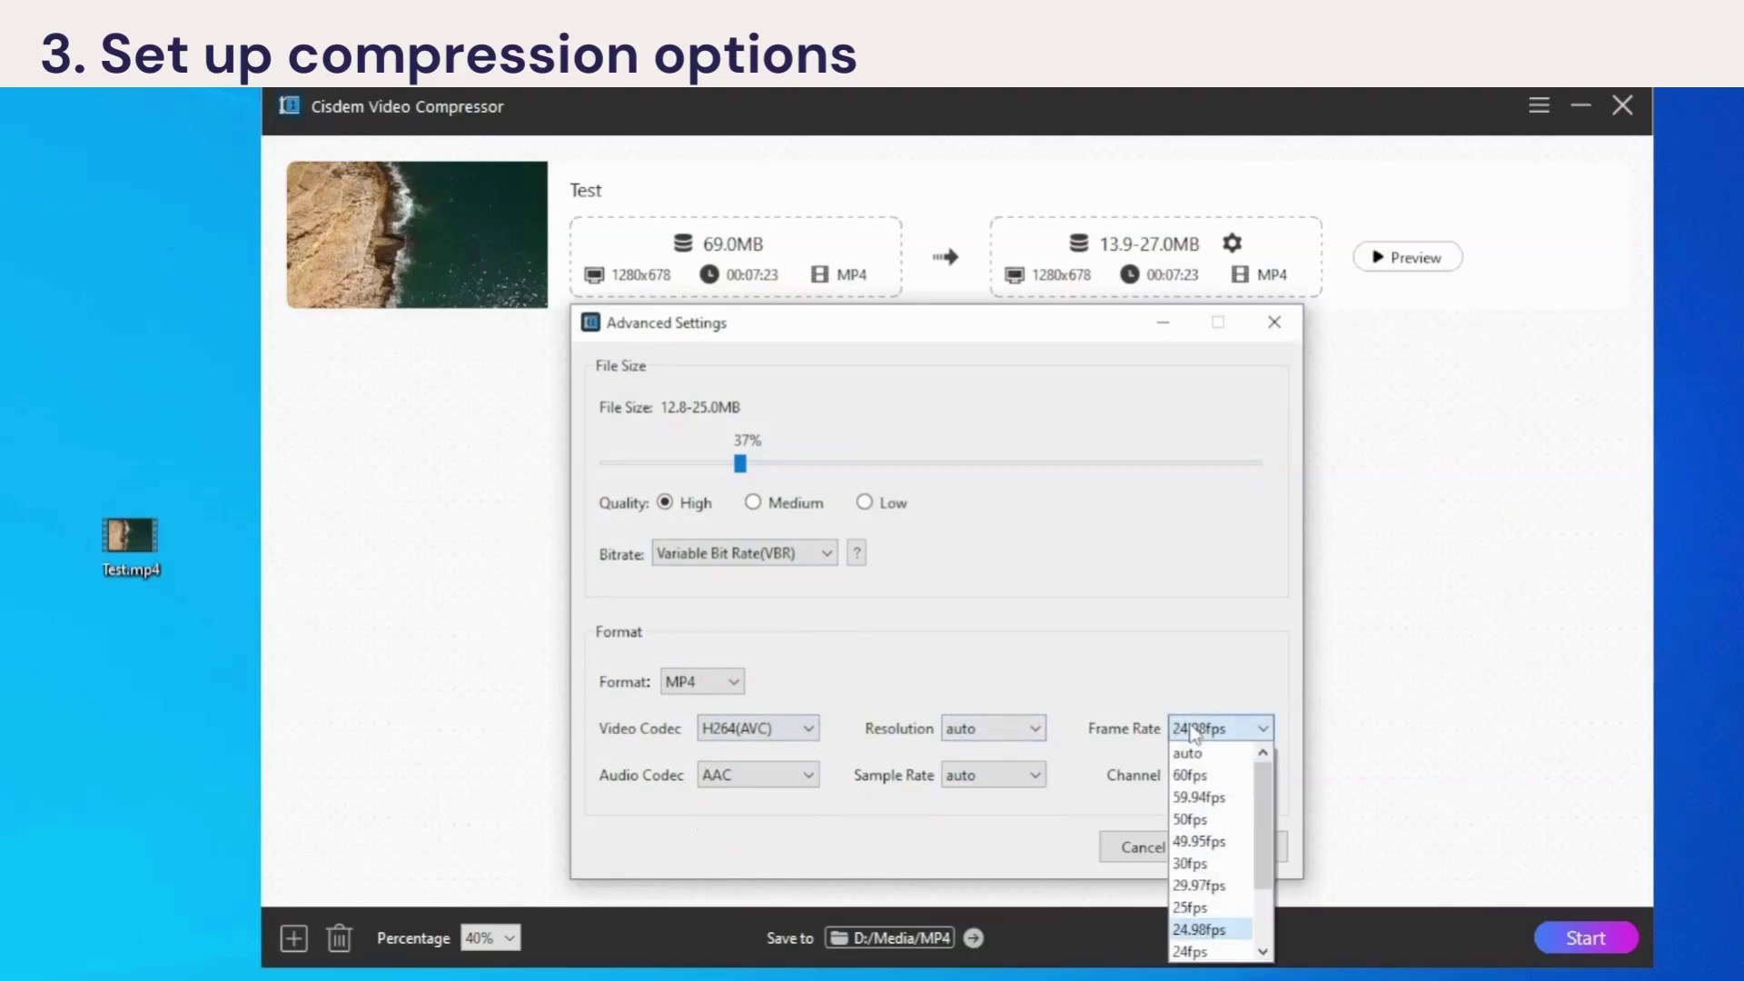
pyautogui.click(1193, 733)
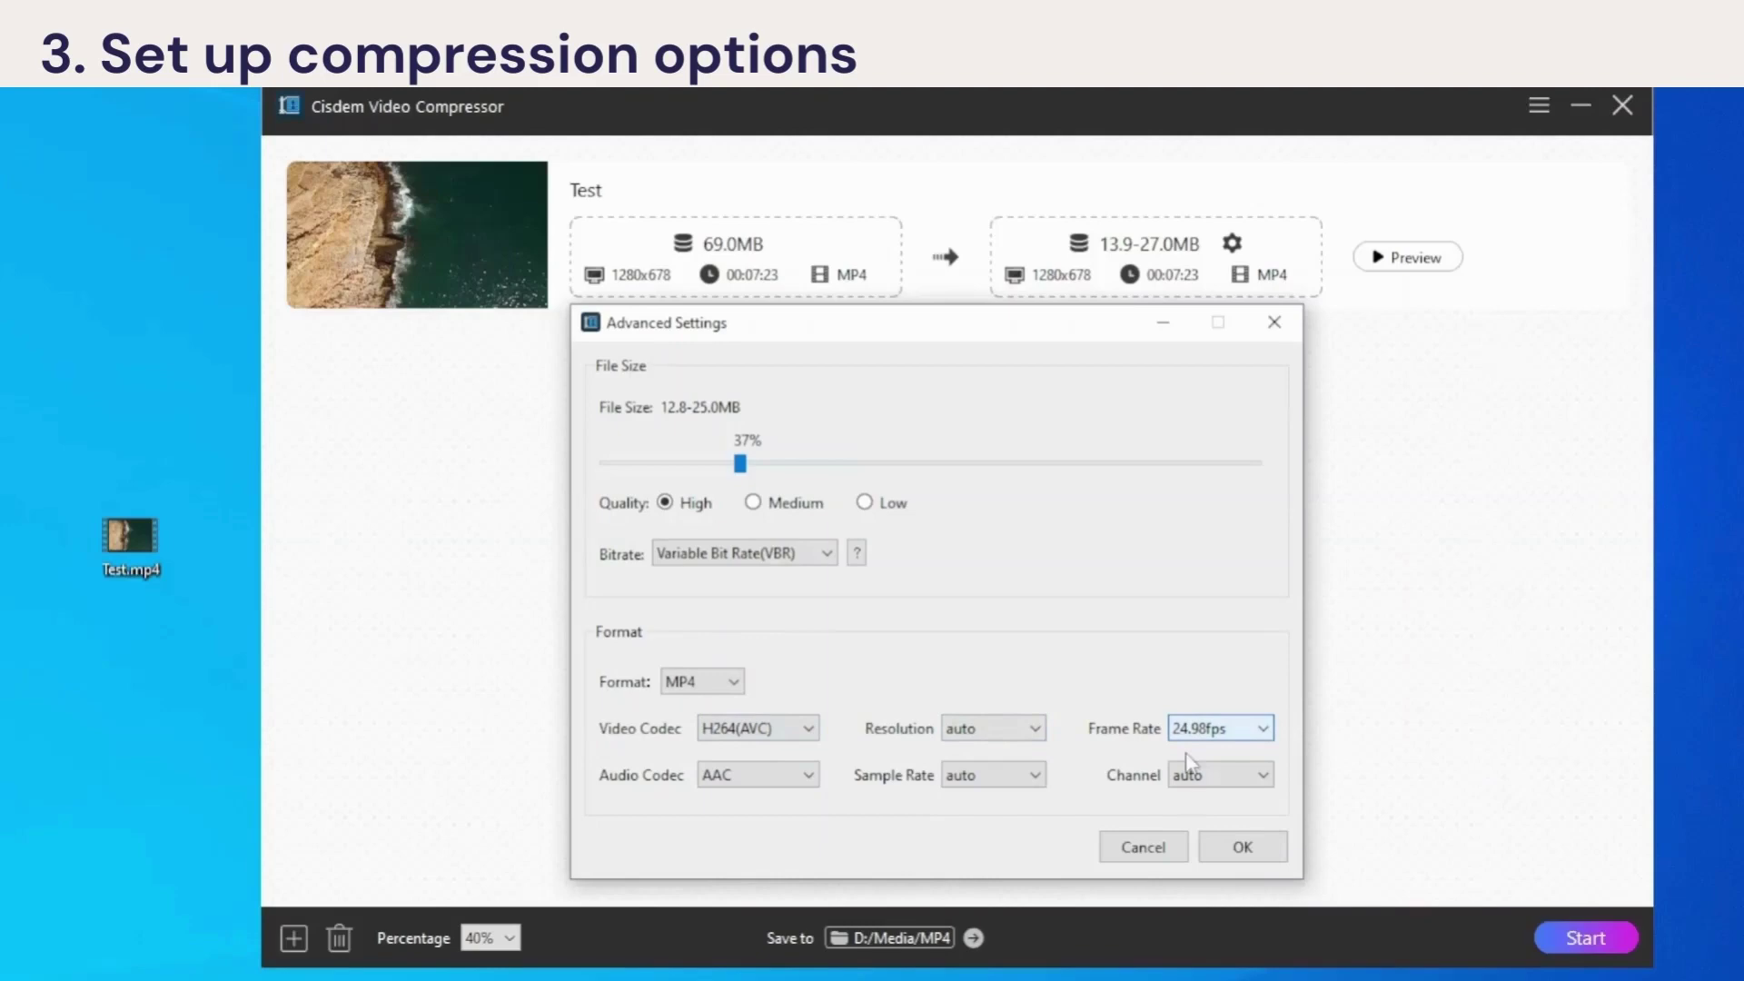
pyautogui.click(798, 783)
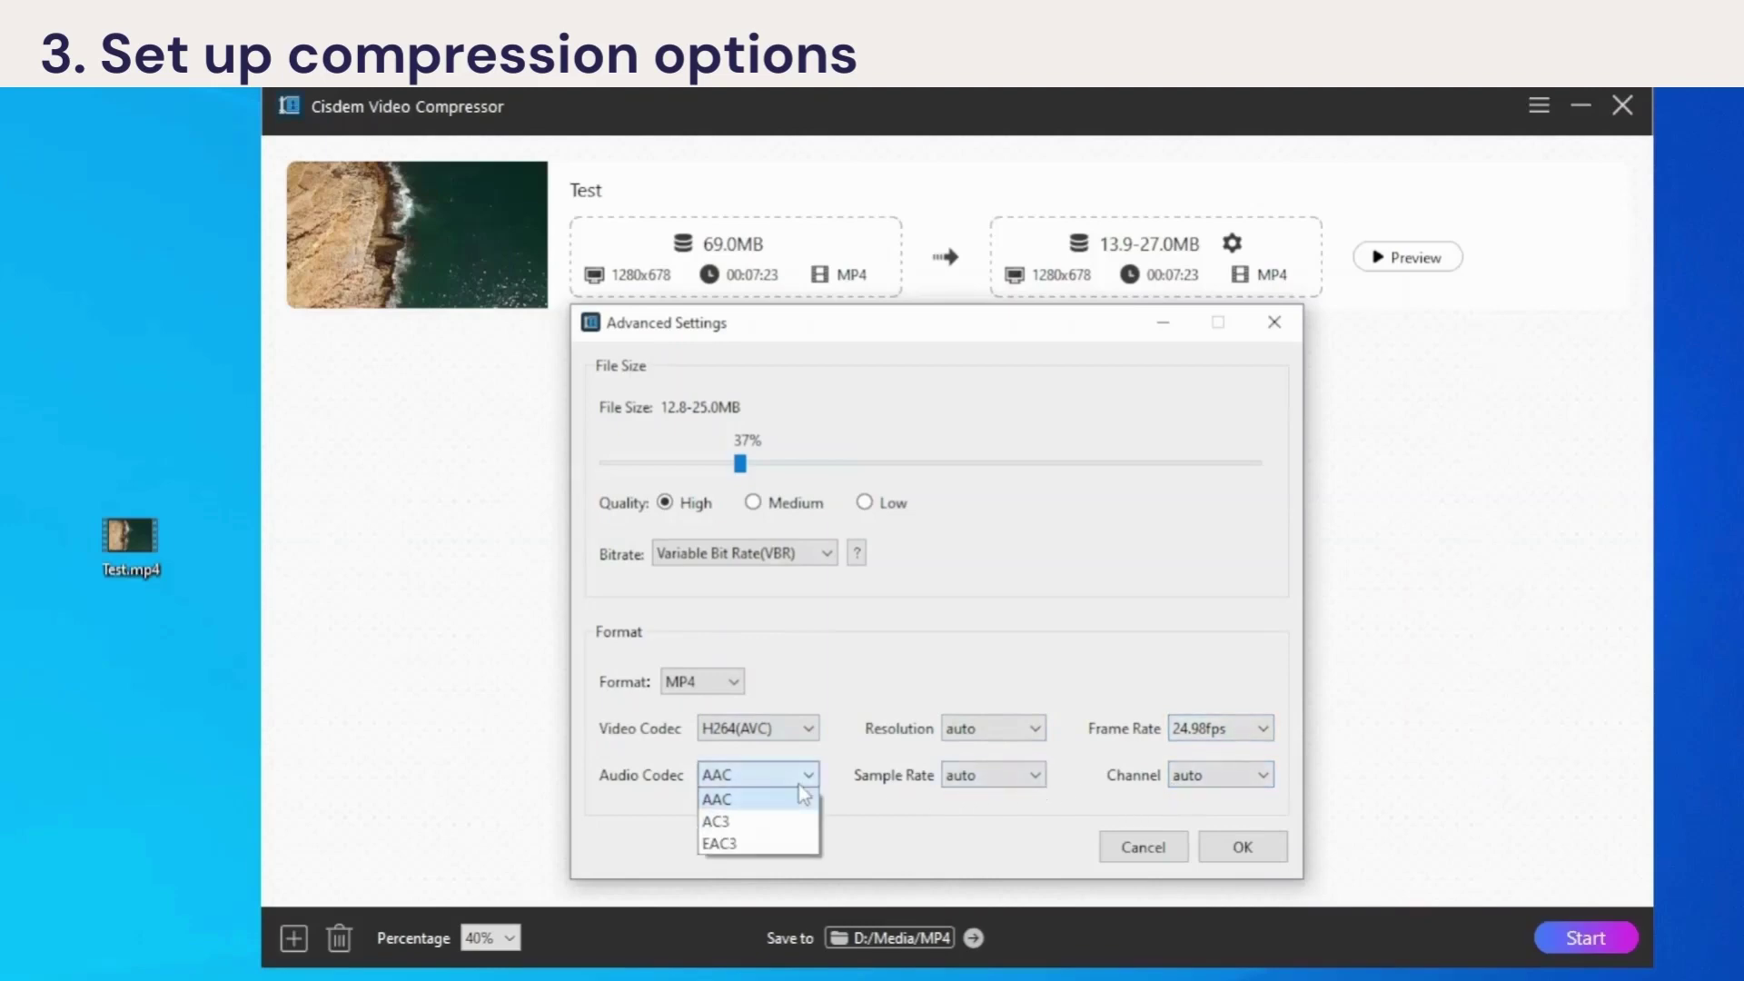
pyautogui.click(799, 783)
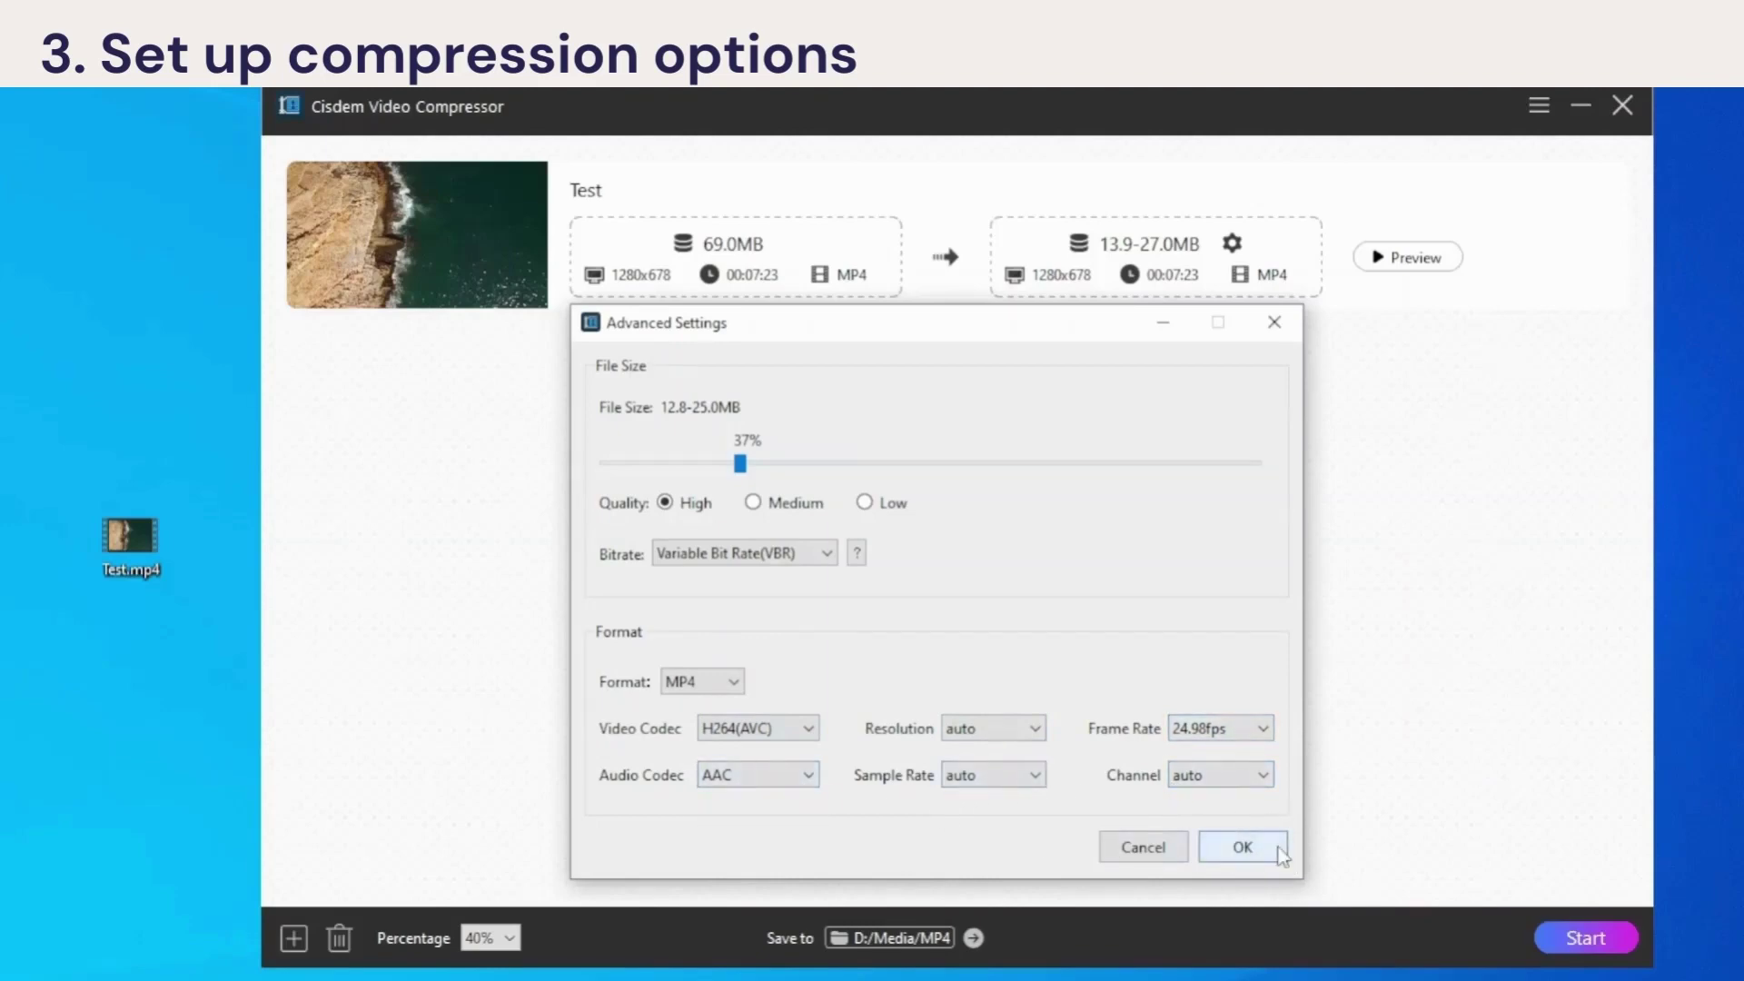
pyautogui.click(1243, 846)
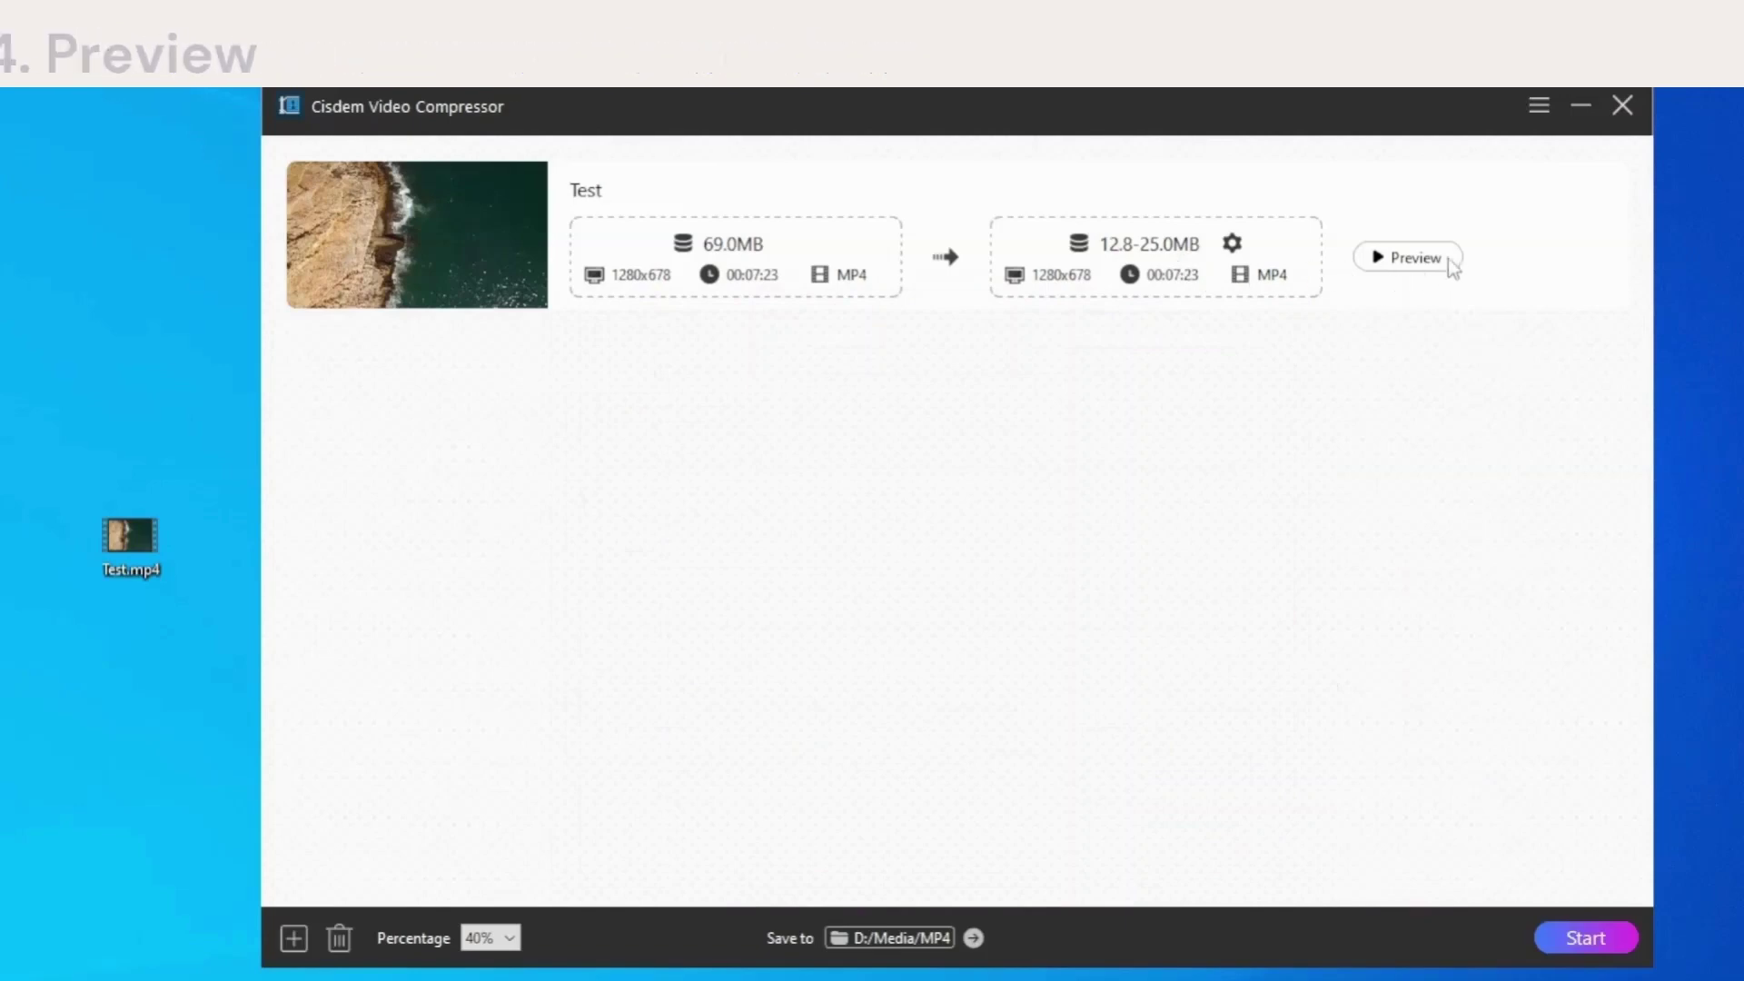
pyautogui.click(1402, 265)
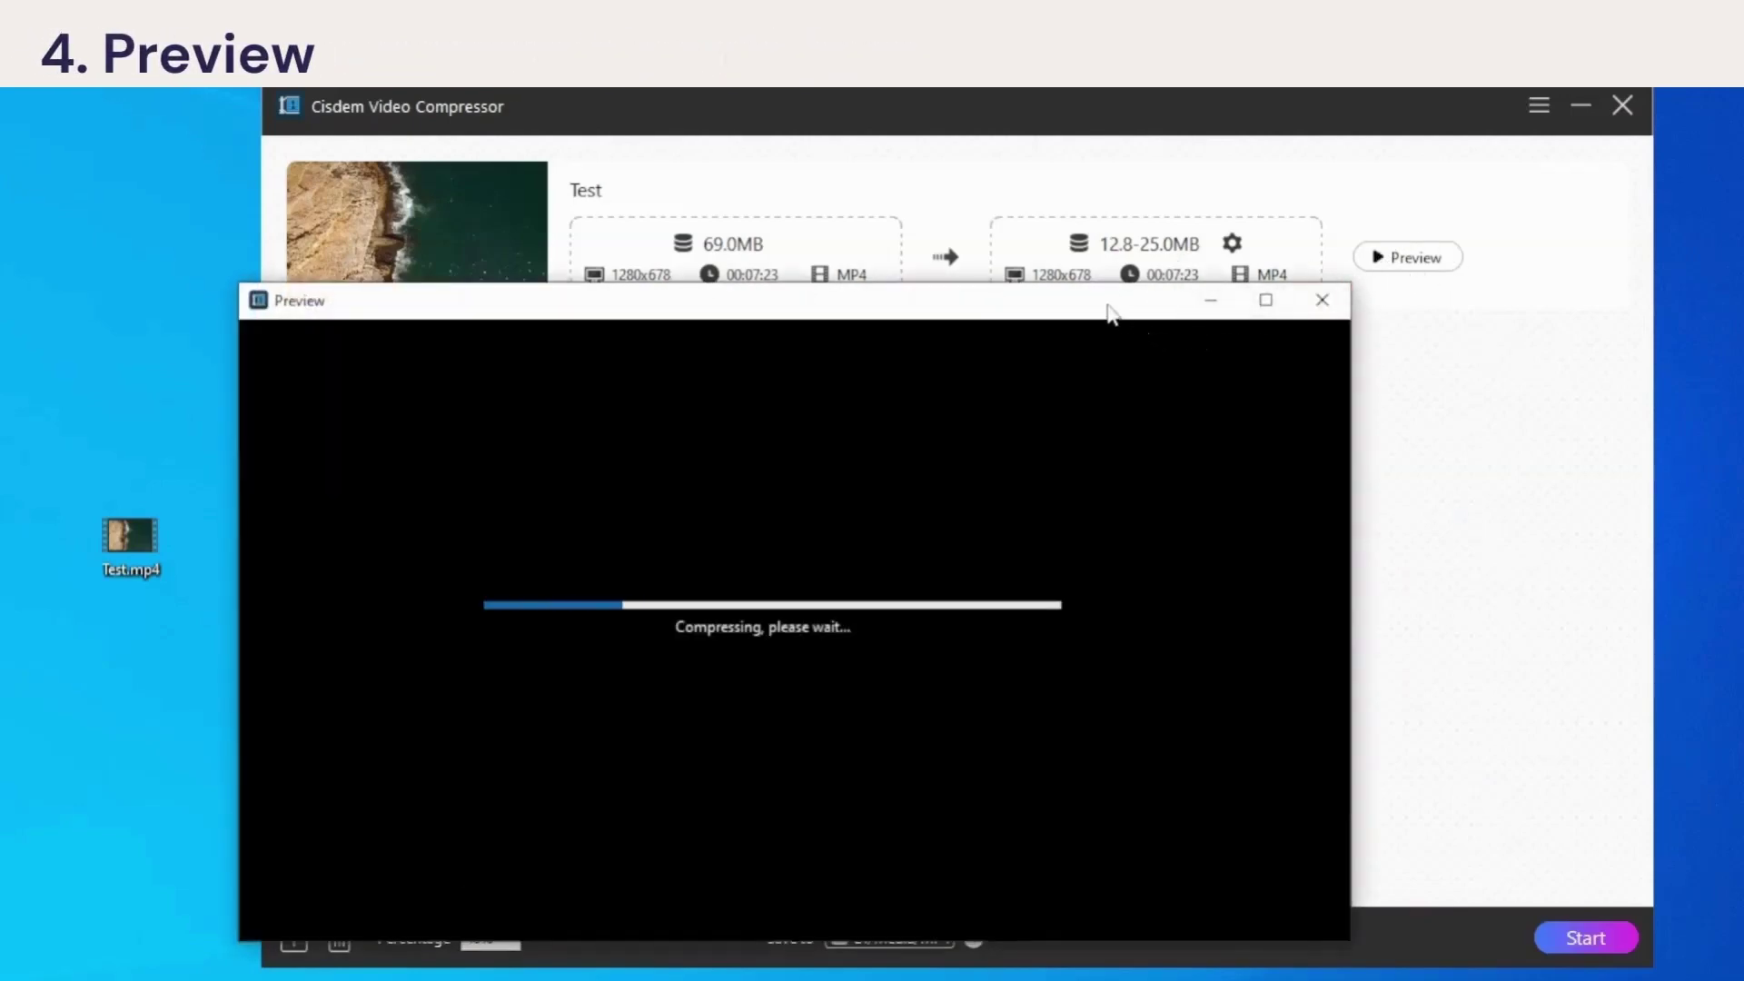
pyautogui.moveTo(1110, 313); pyautogui.dragTo(1233, 282)
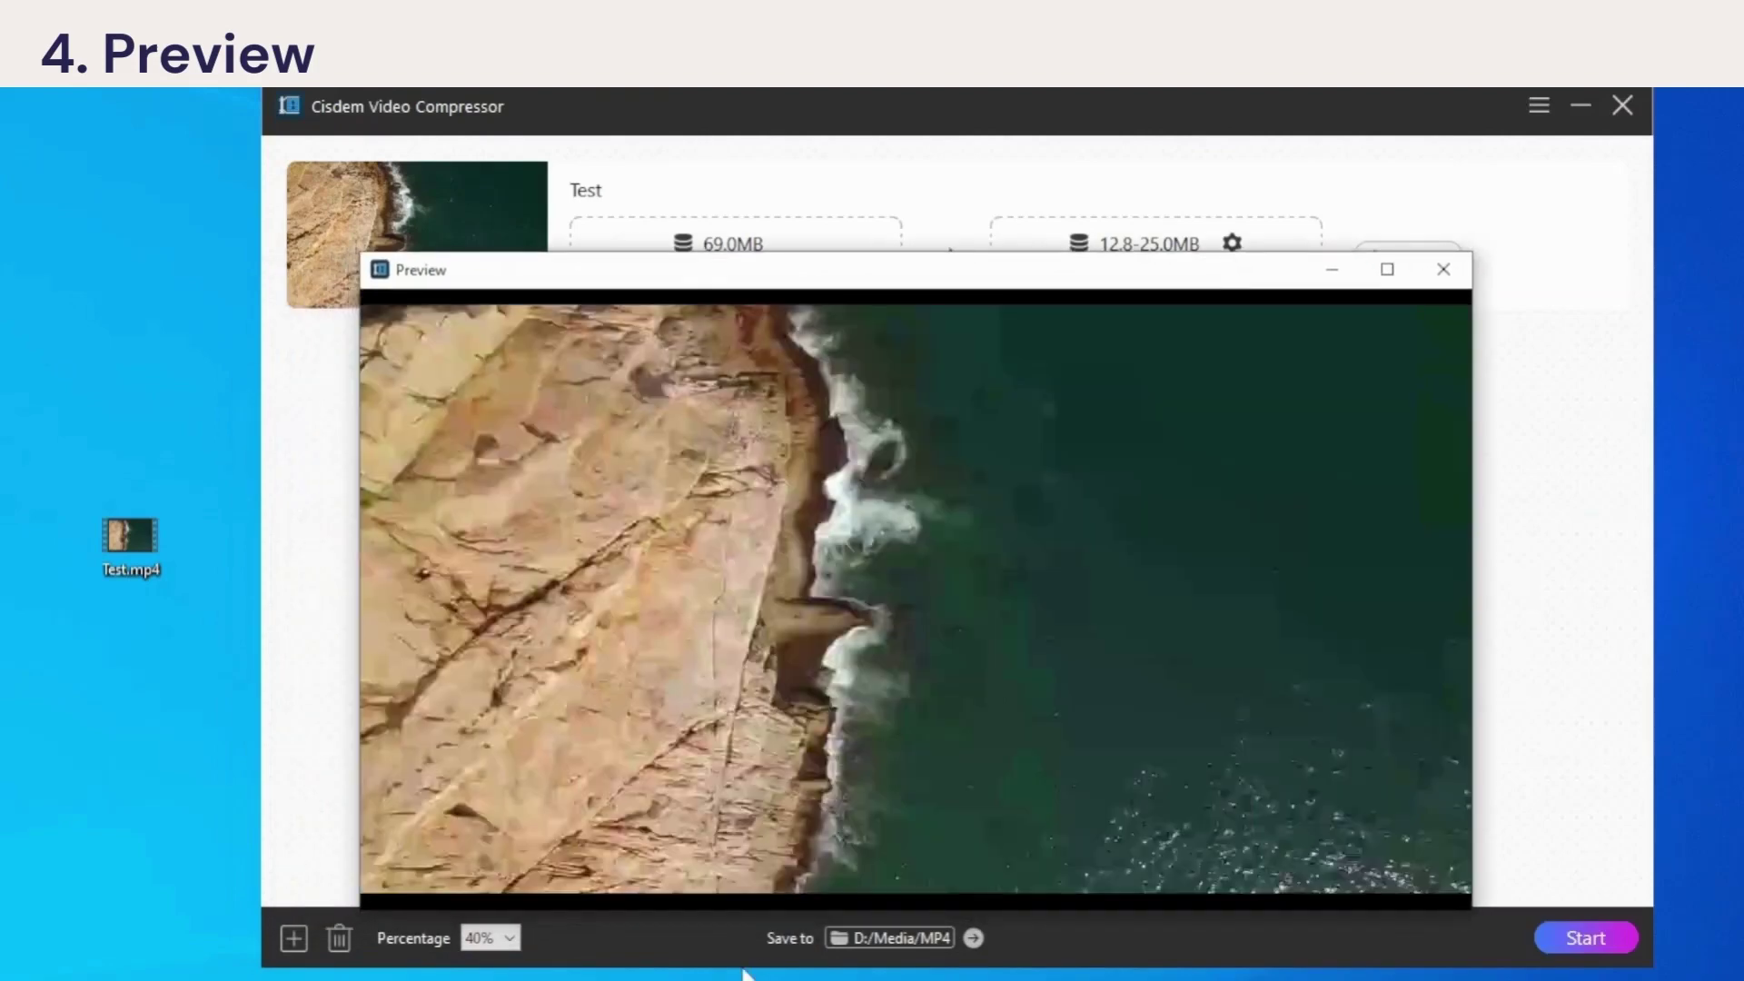
pyautogui.click(718, 787)
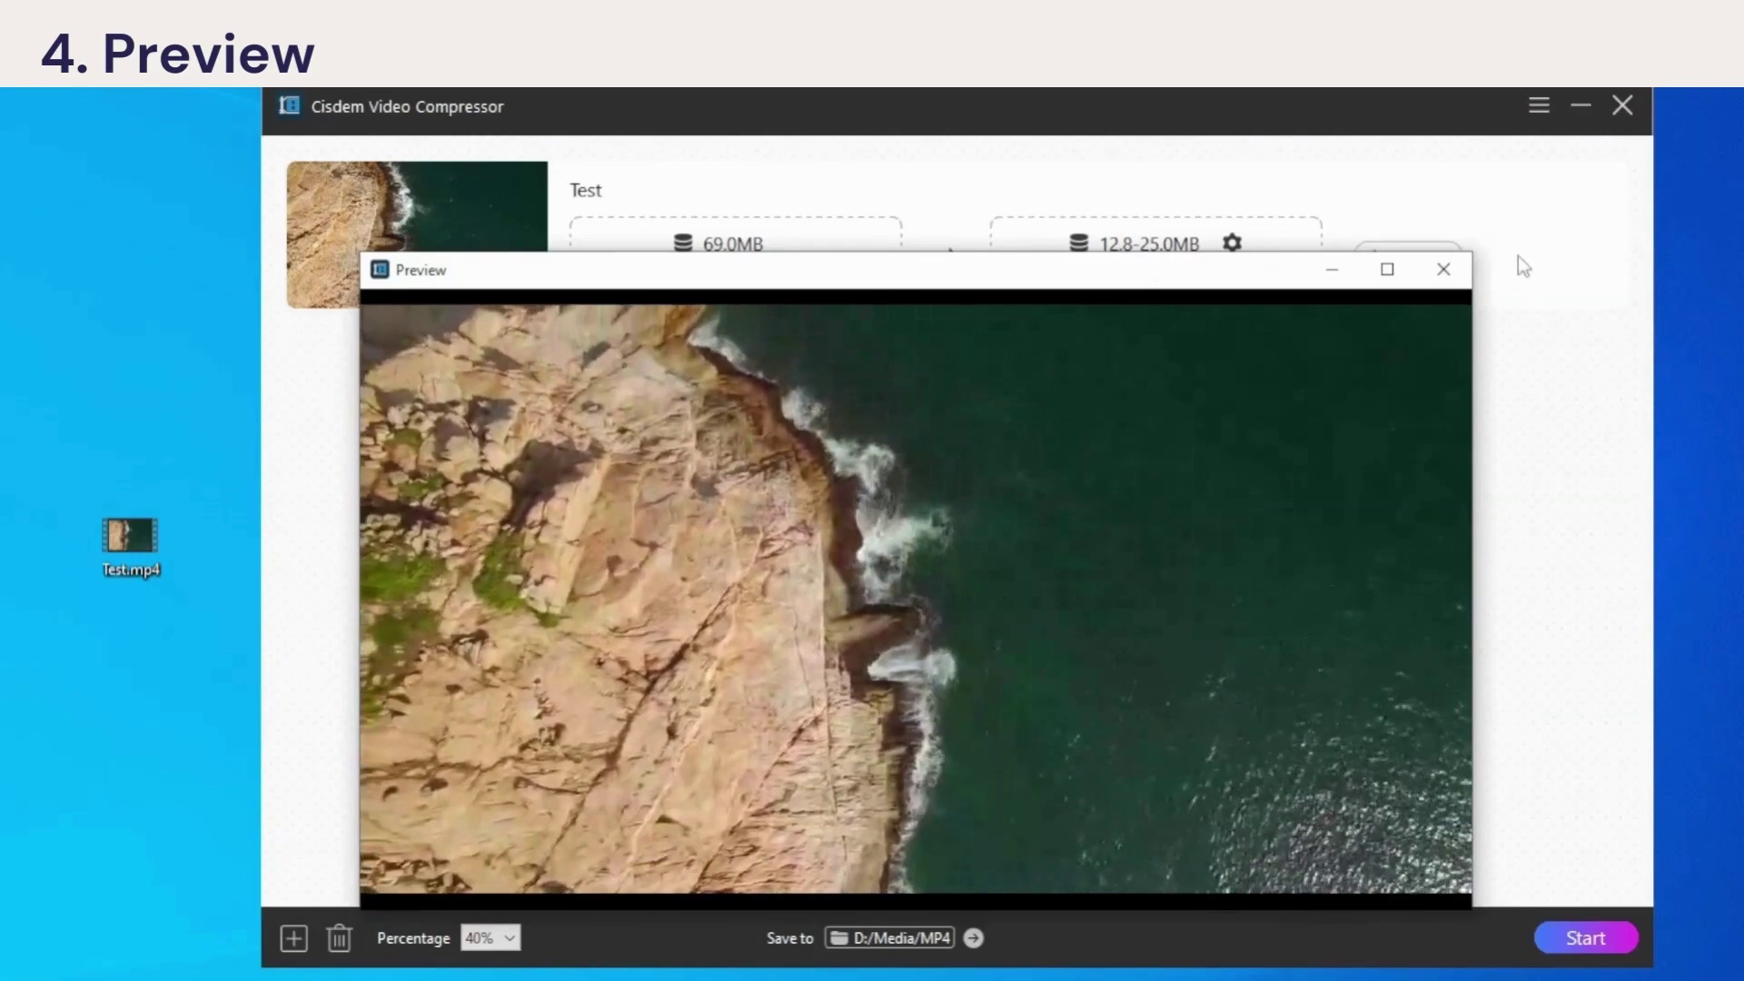
pyautogui.click(1443, 270)
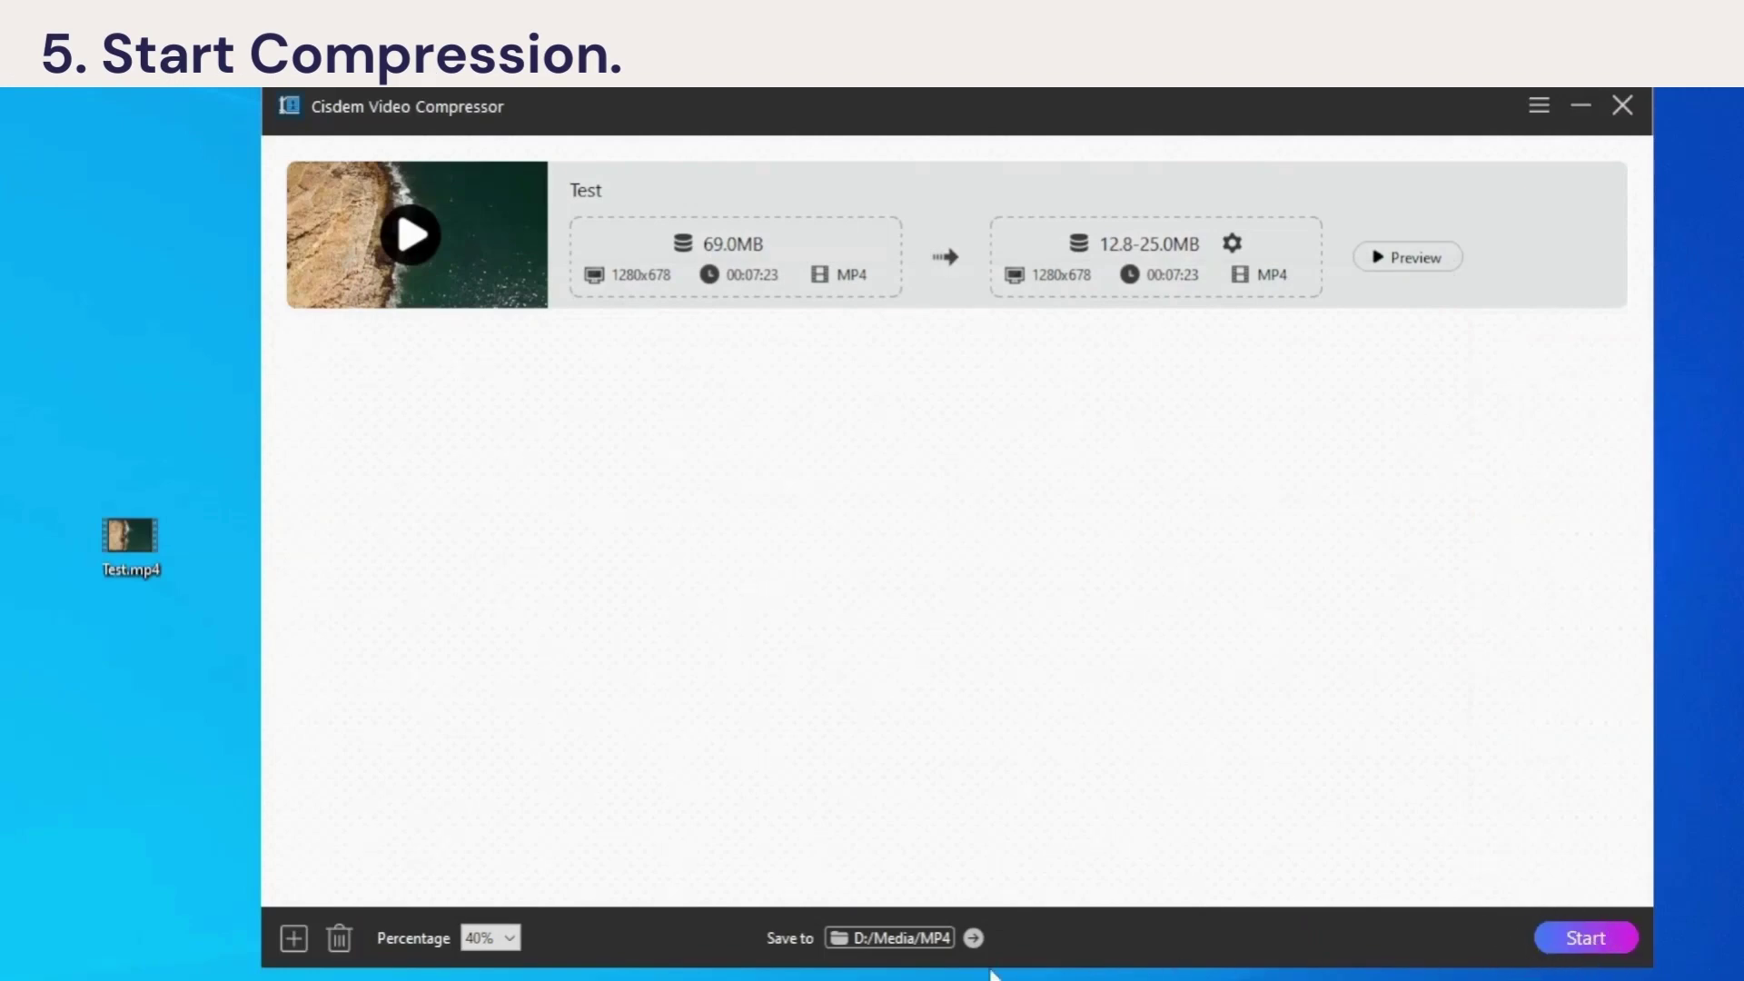
# Step: Confirm D:\Media\MP4 as the output folder and start compressing the Test video
pyautogui.click(885, 938)
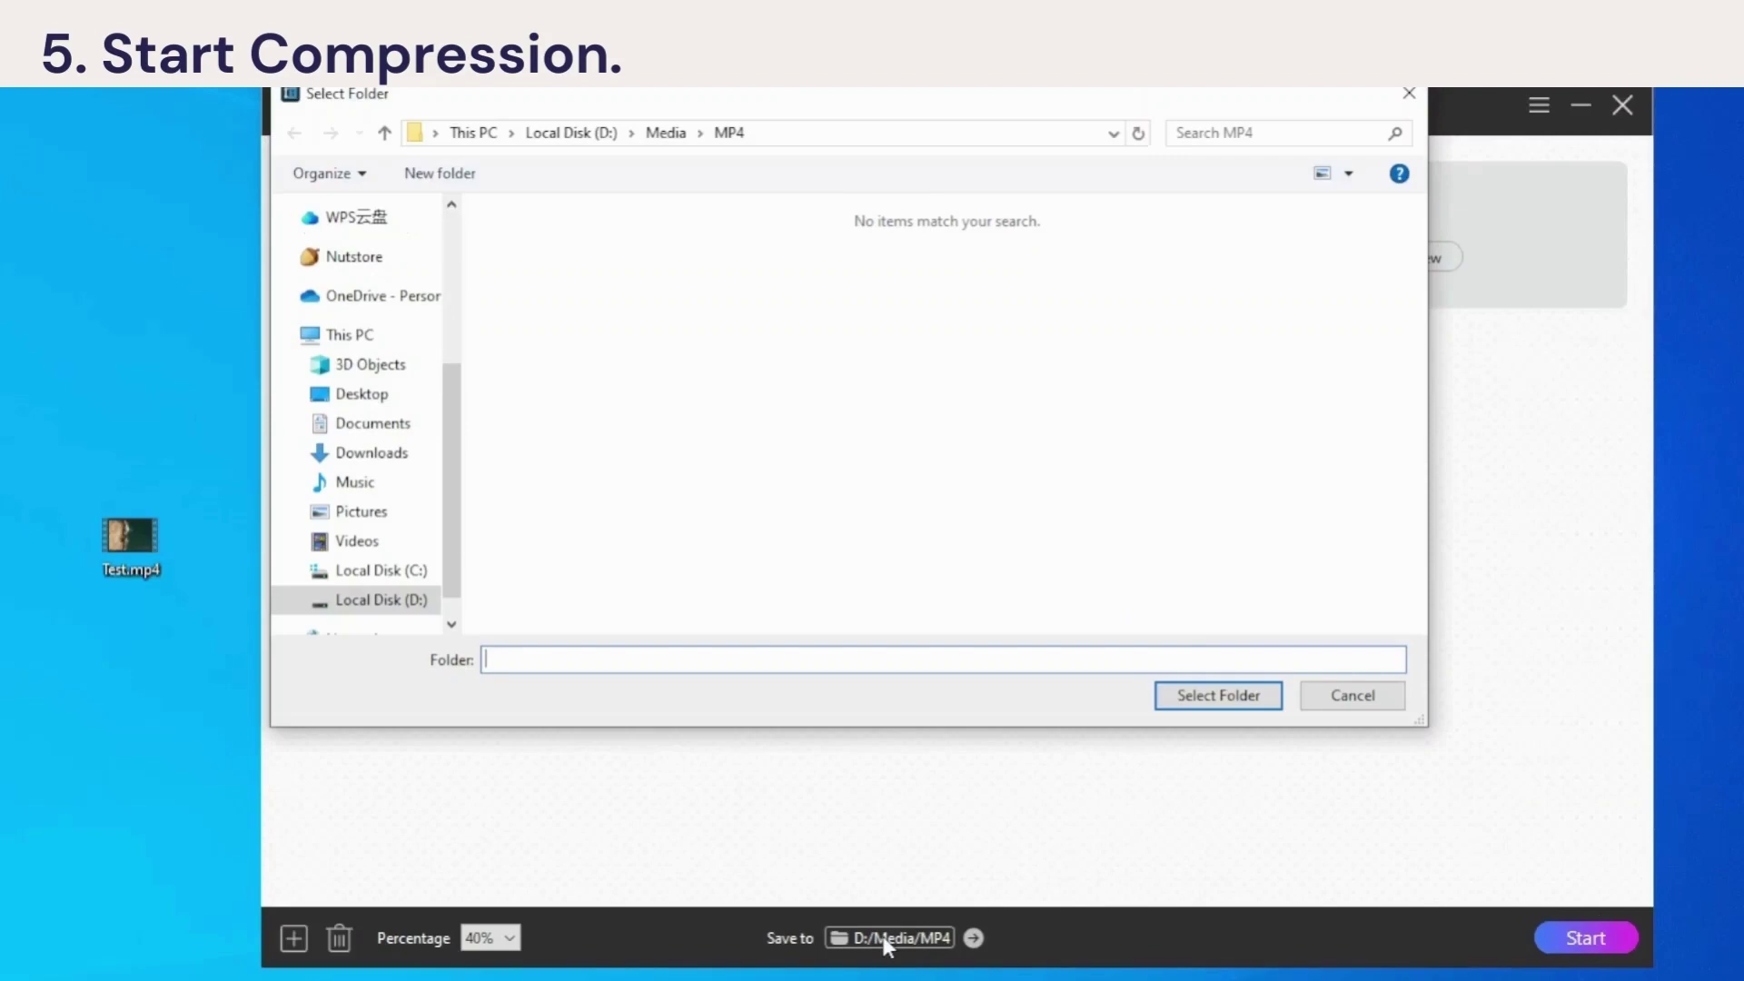
pyautogui.click(1249, 698)
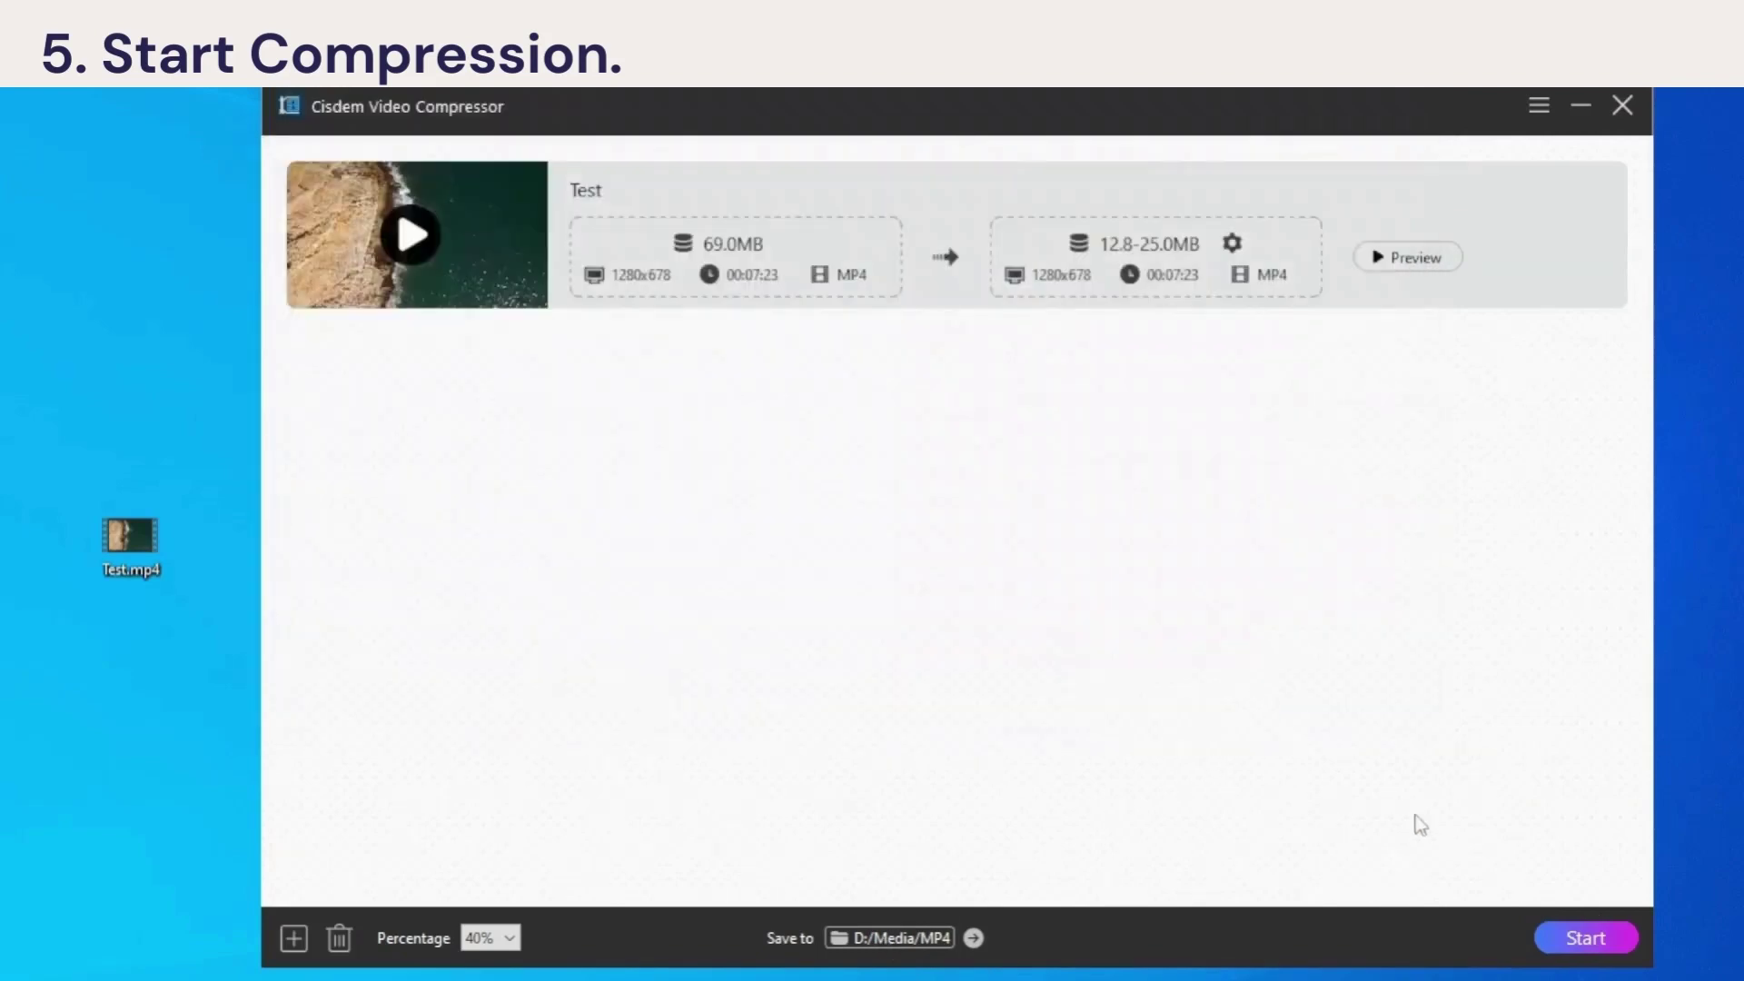
pyautogui.click(1563, 940)
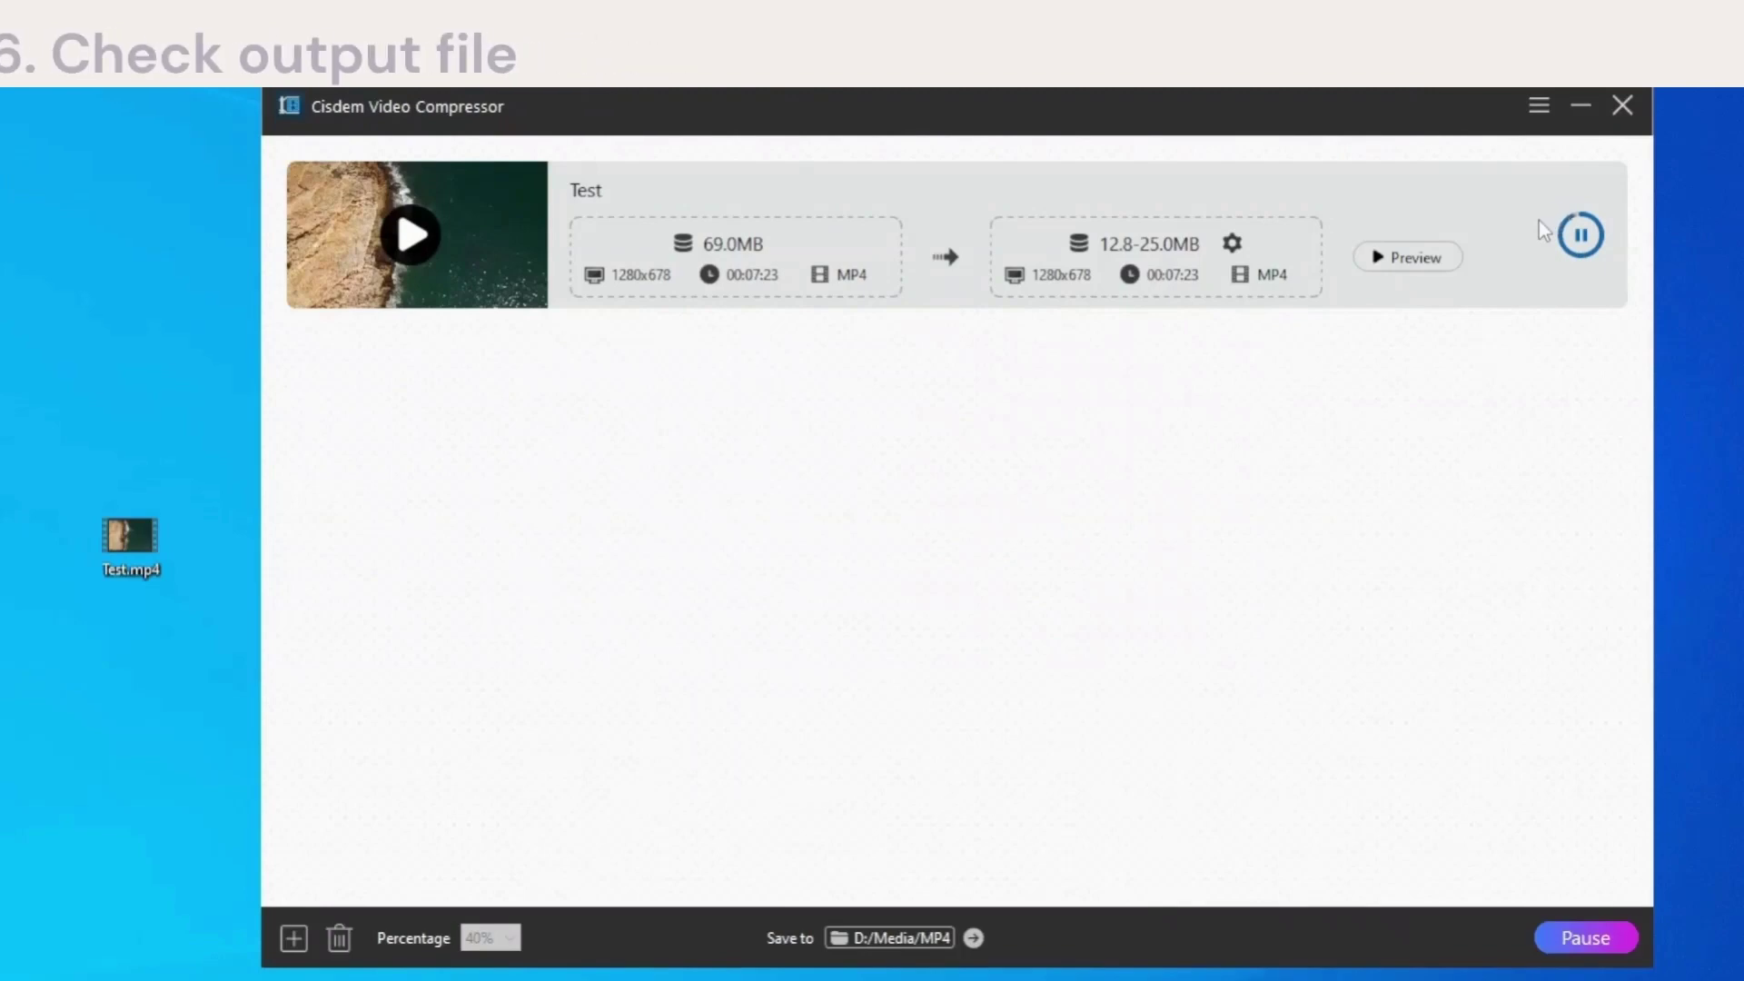
# Step: Open the output folder, check Test.mp4 is 19.9 MB, and play it, seeking to an earlier point
pyautogui.click(1582, 238)
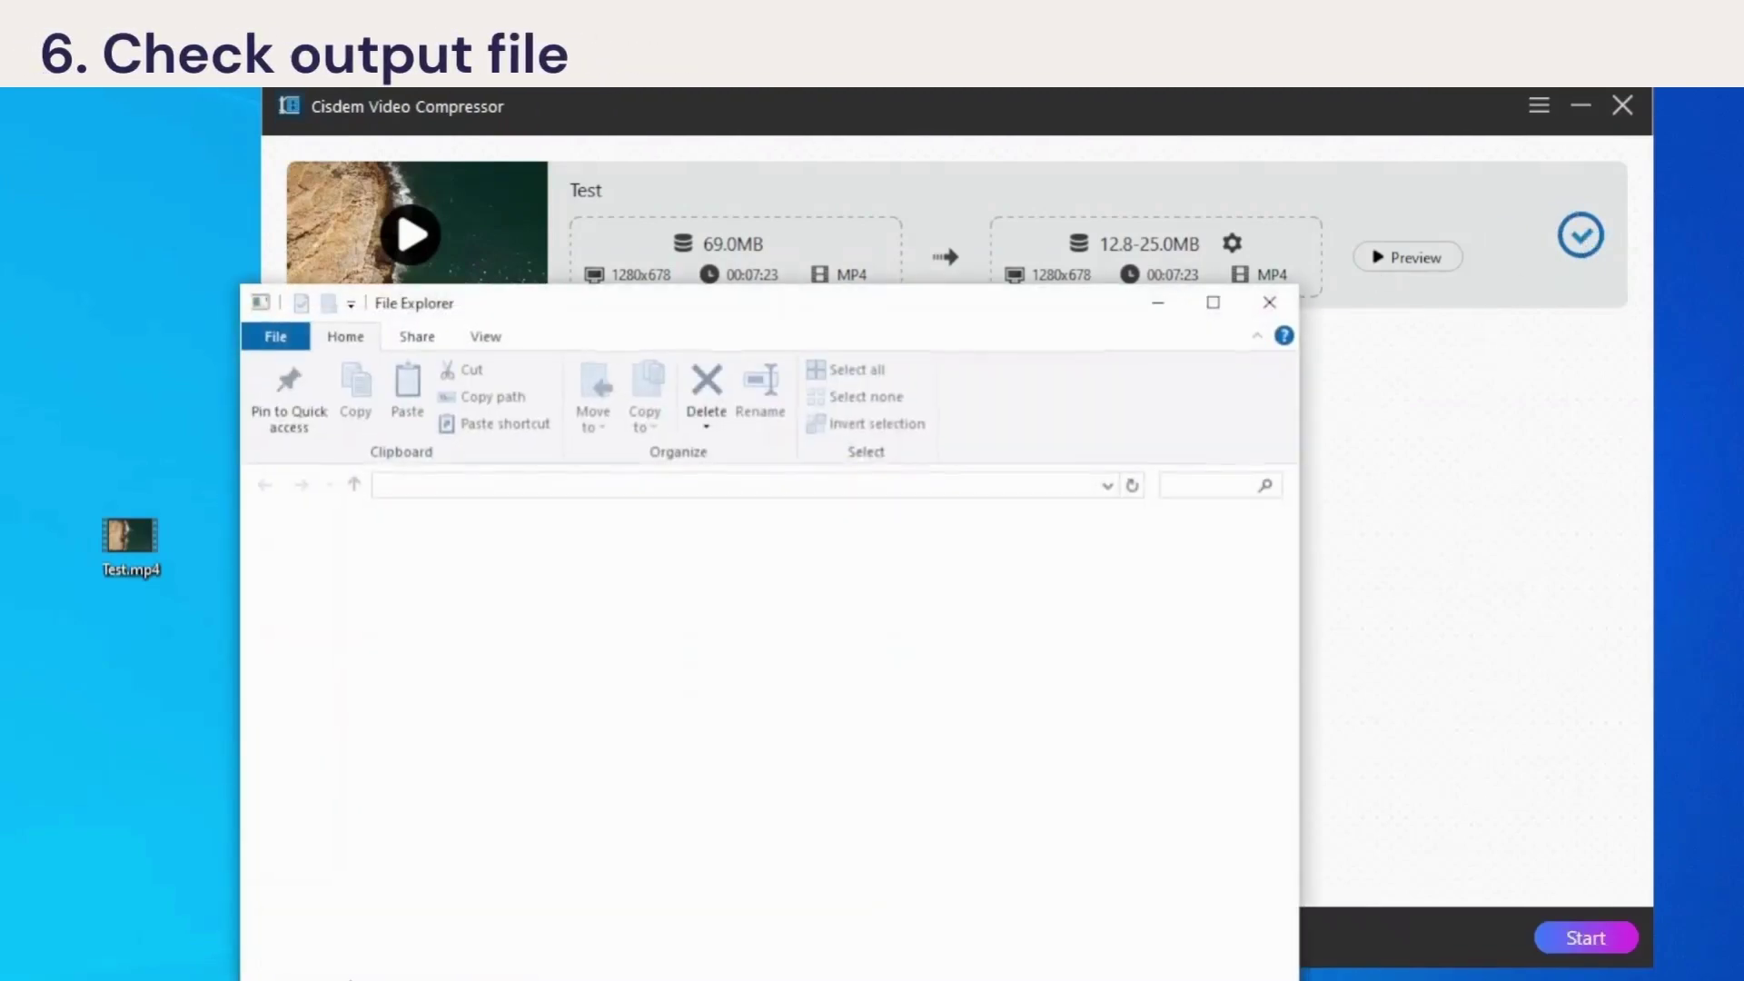
pyautogui.click(725, 765)
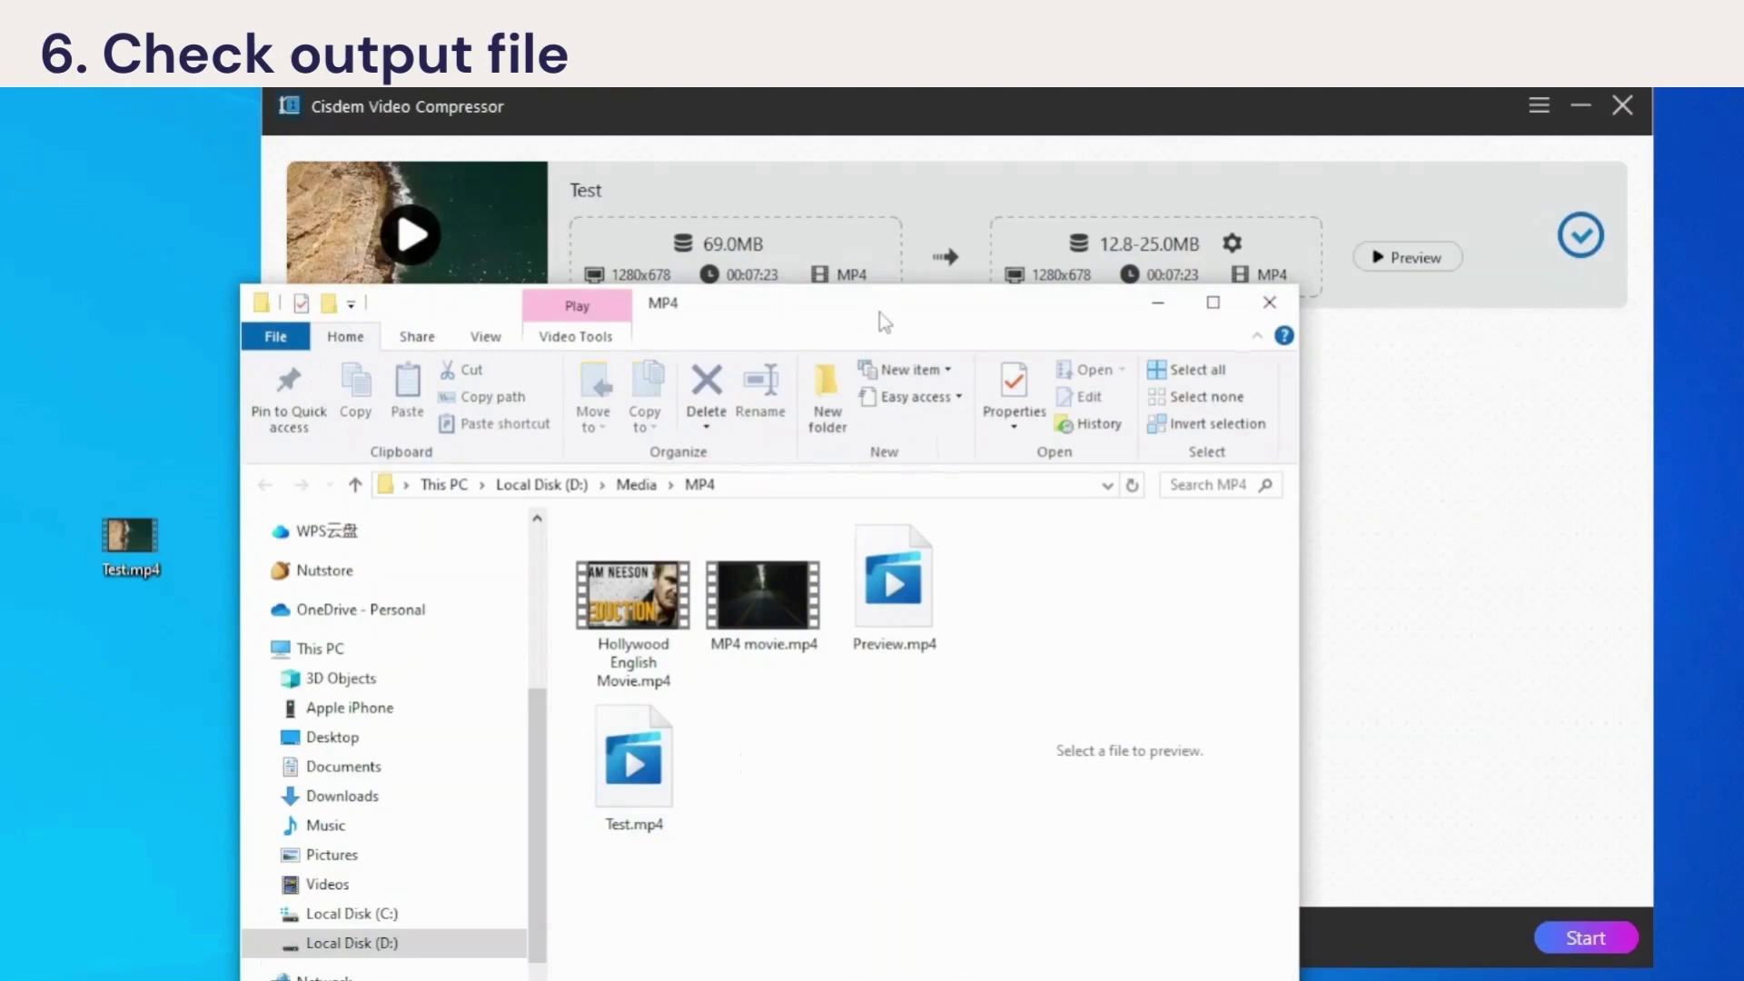
pyautogui.moveTo(879, 309); pyautogui.dragTo(967, 276)
pyautogui.click(722, 727)
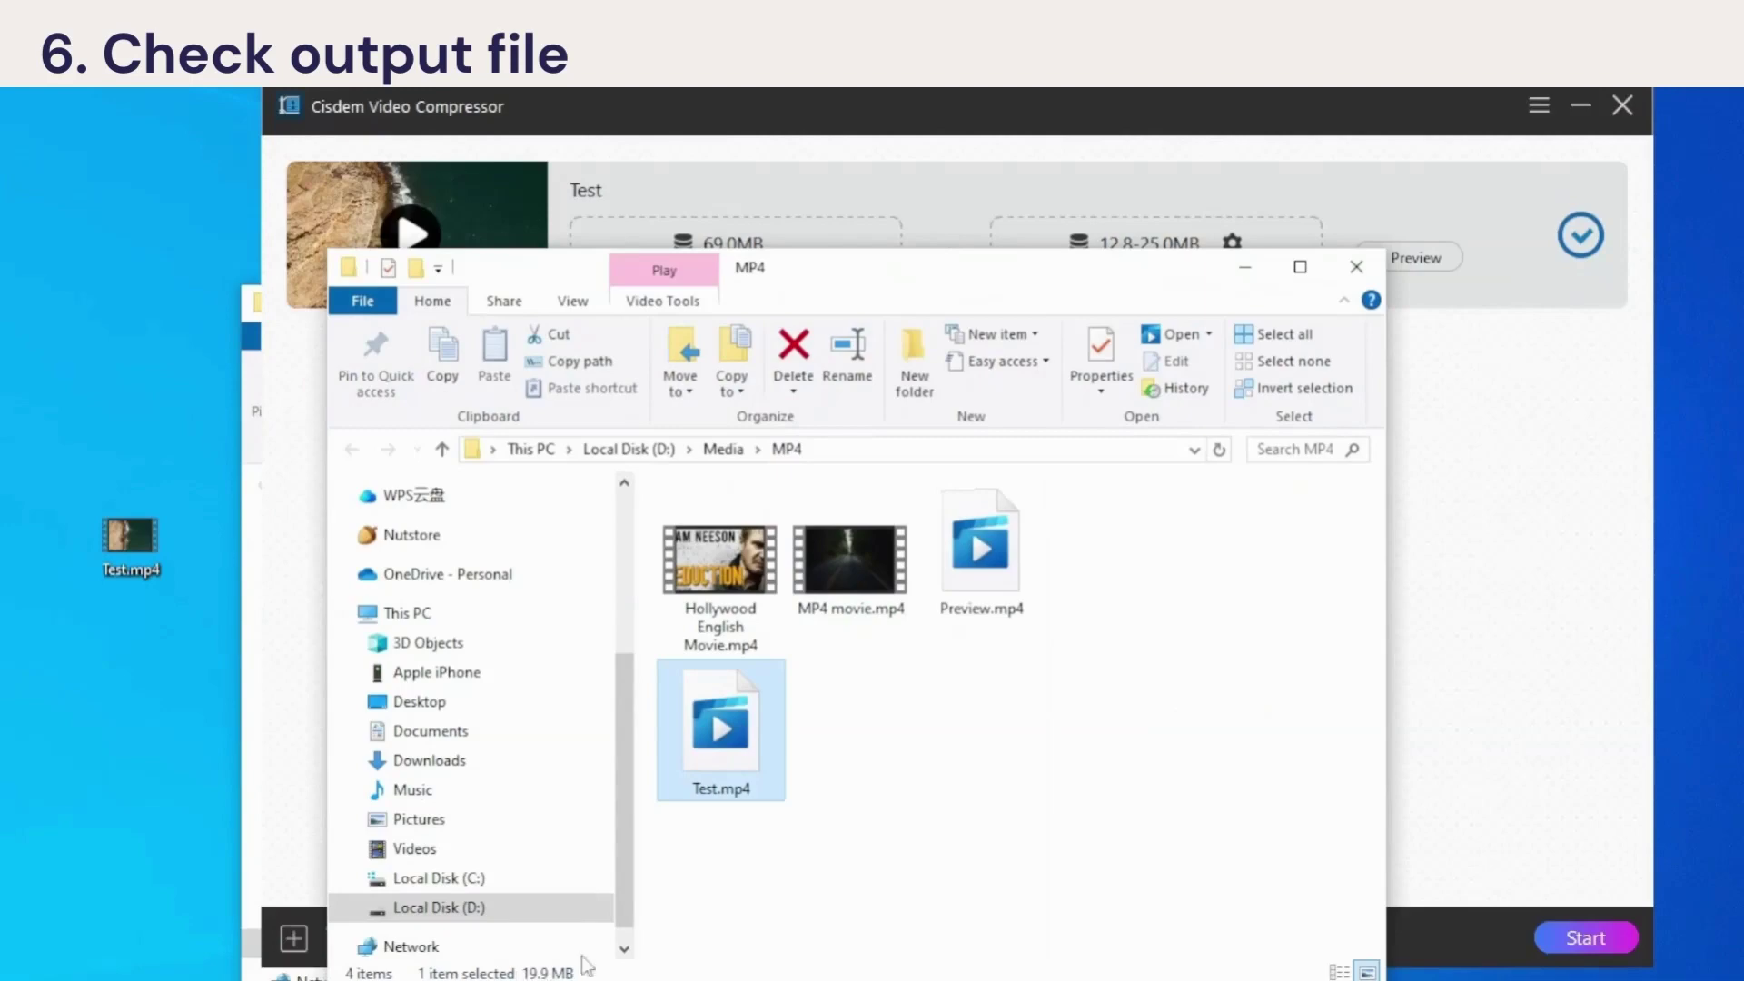
pyautogui.doubleClick(756, 707)
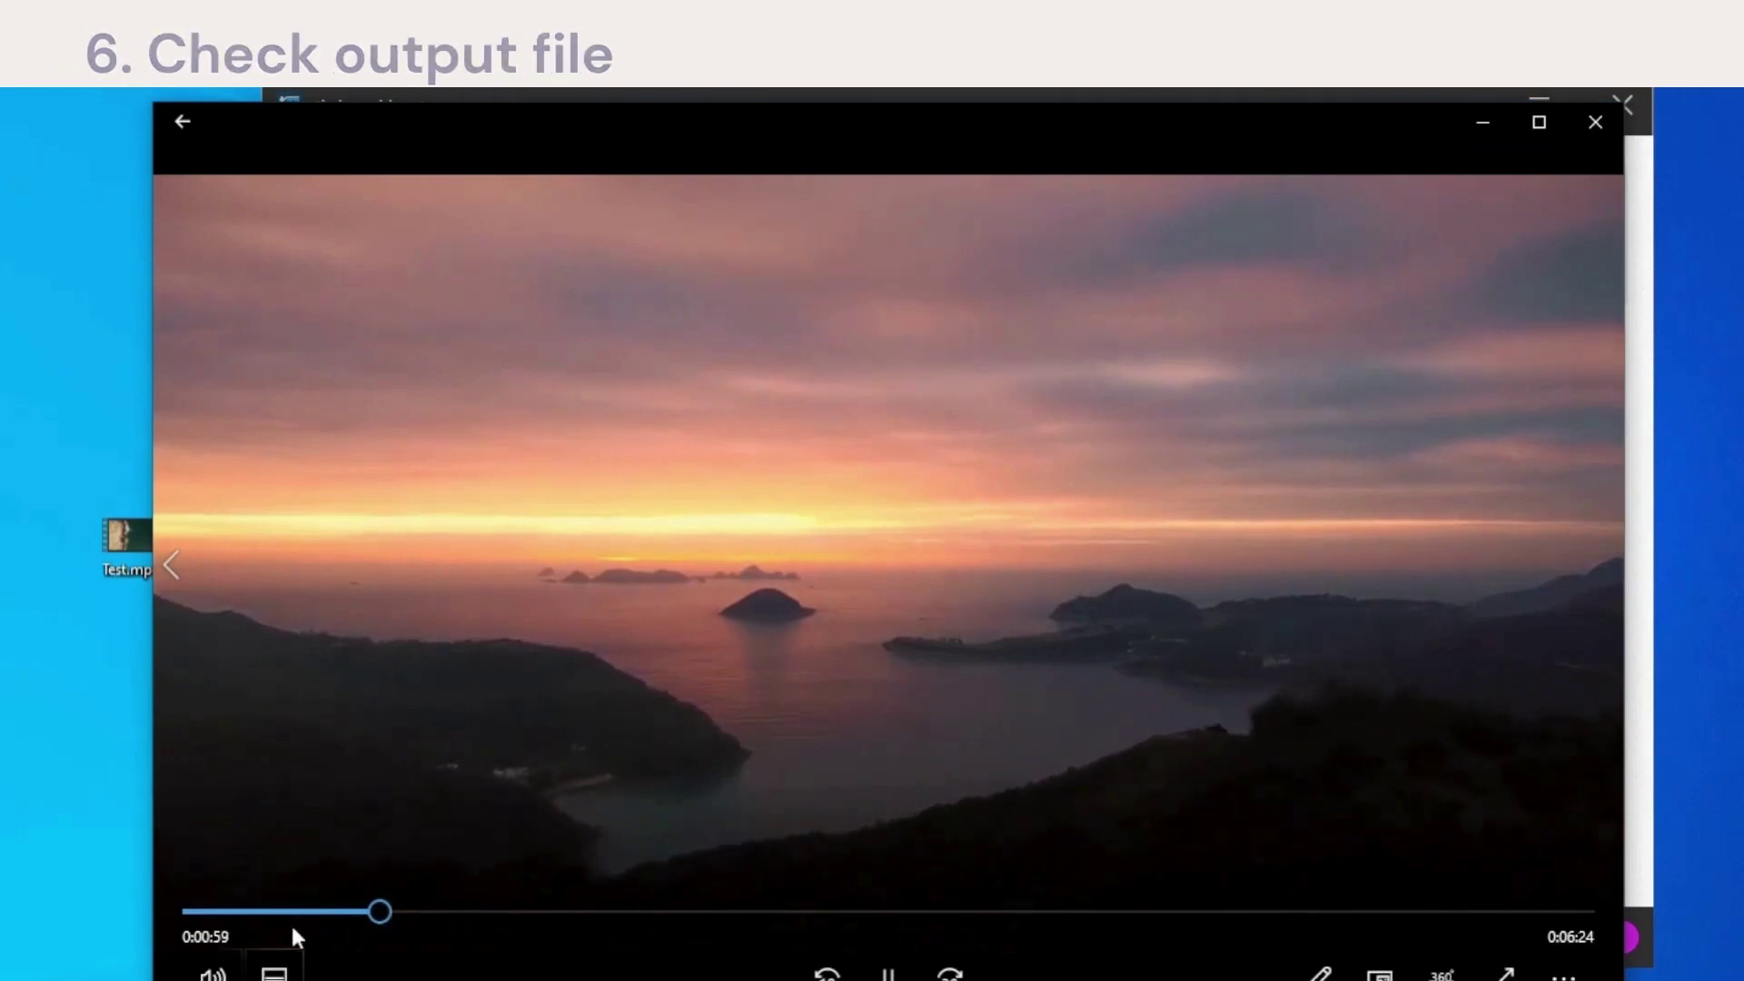
pyautogui.click(271, 911)
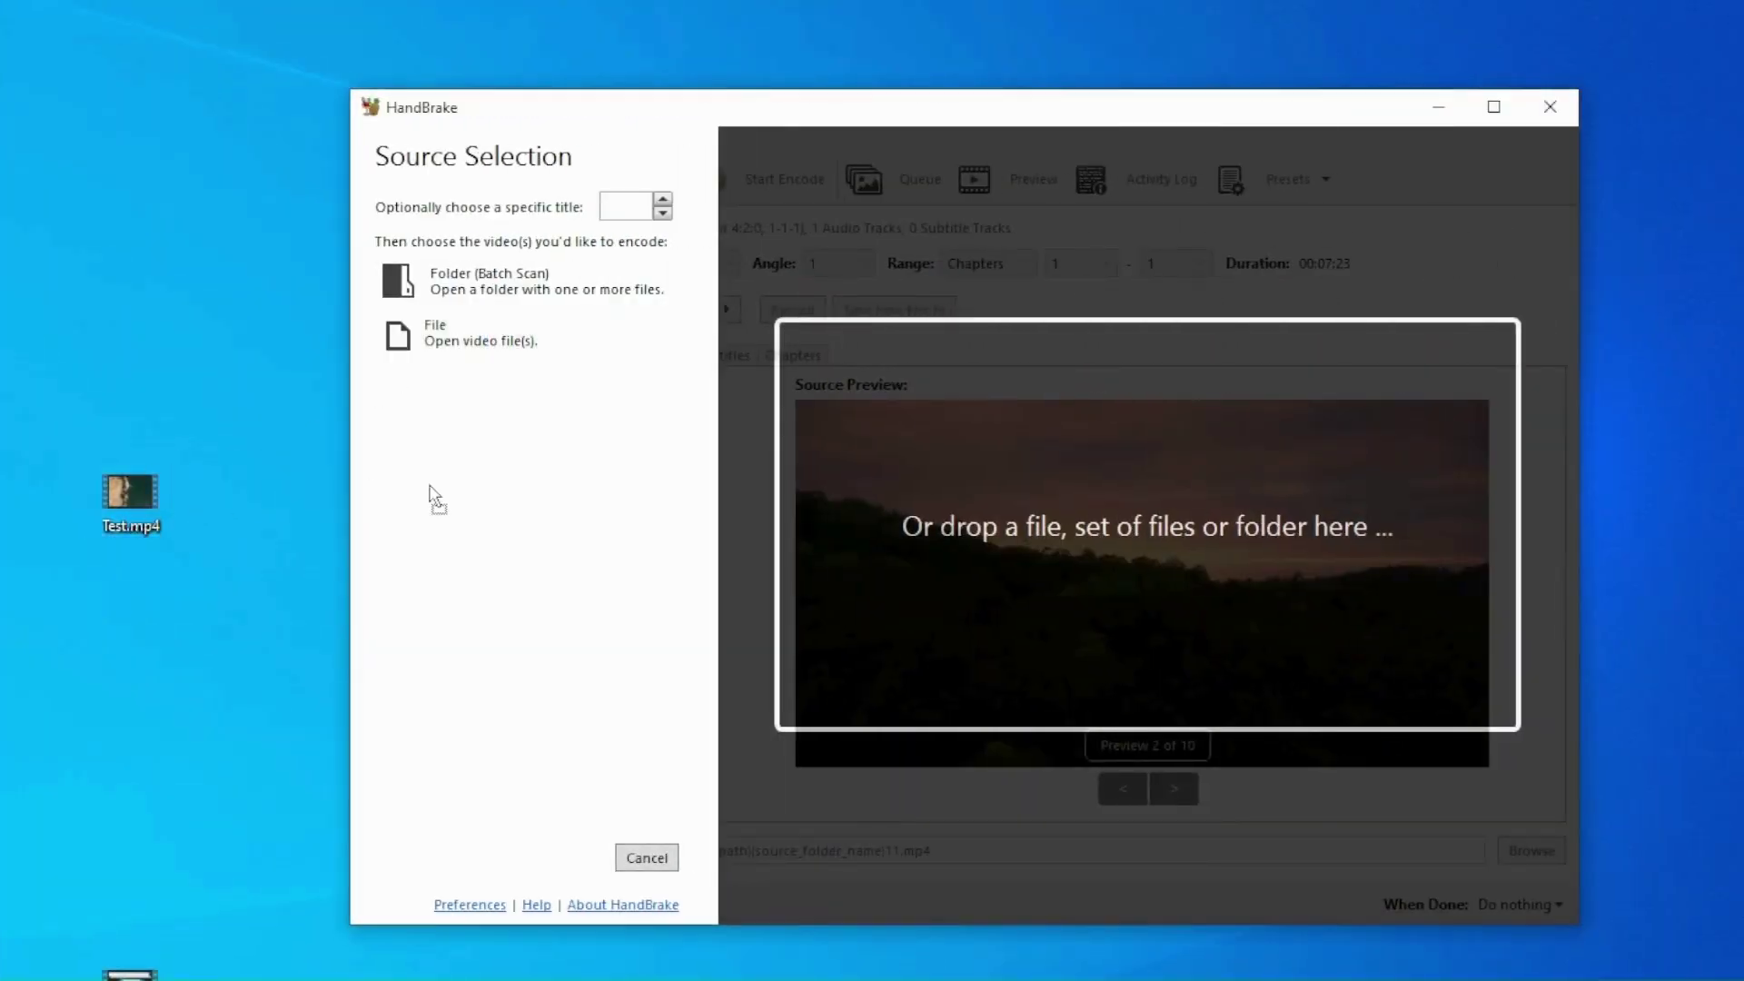
# Step: Load Test.mp4 as the HandBrake source and apply the Email 25 MB 10 Minutes 288p30 preset
pyautogui.moveTo(429, 486); pyautogui.dragTo(912, 477)
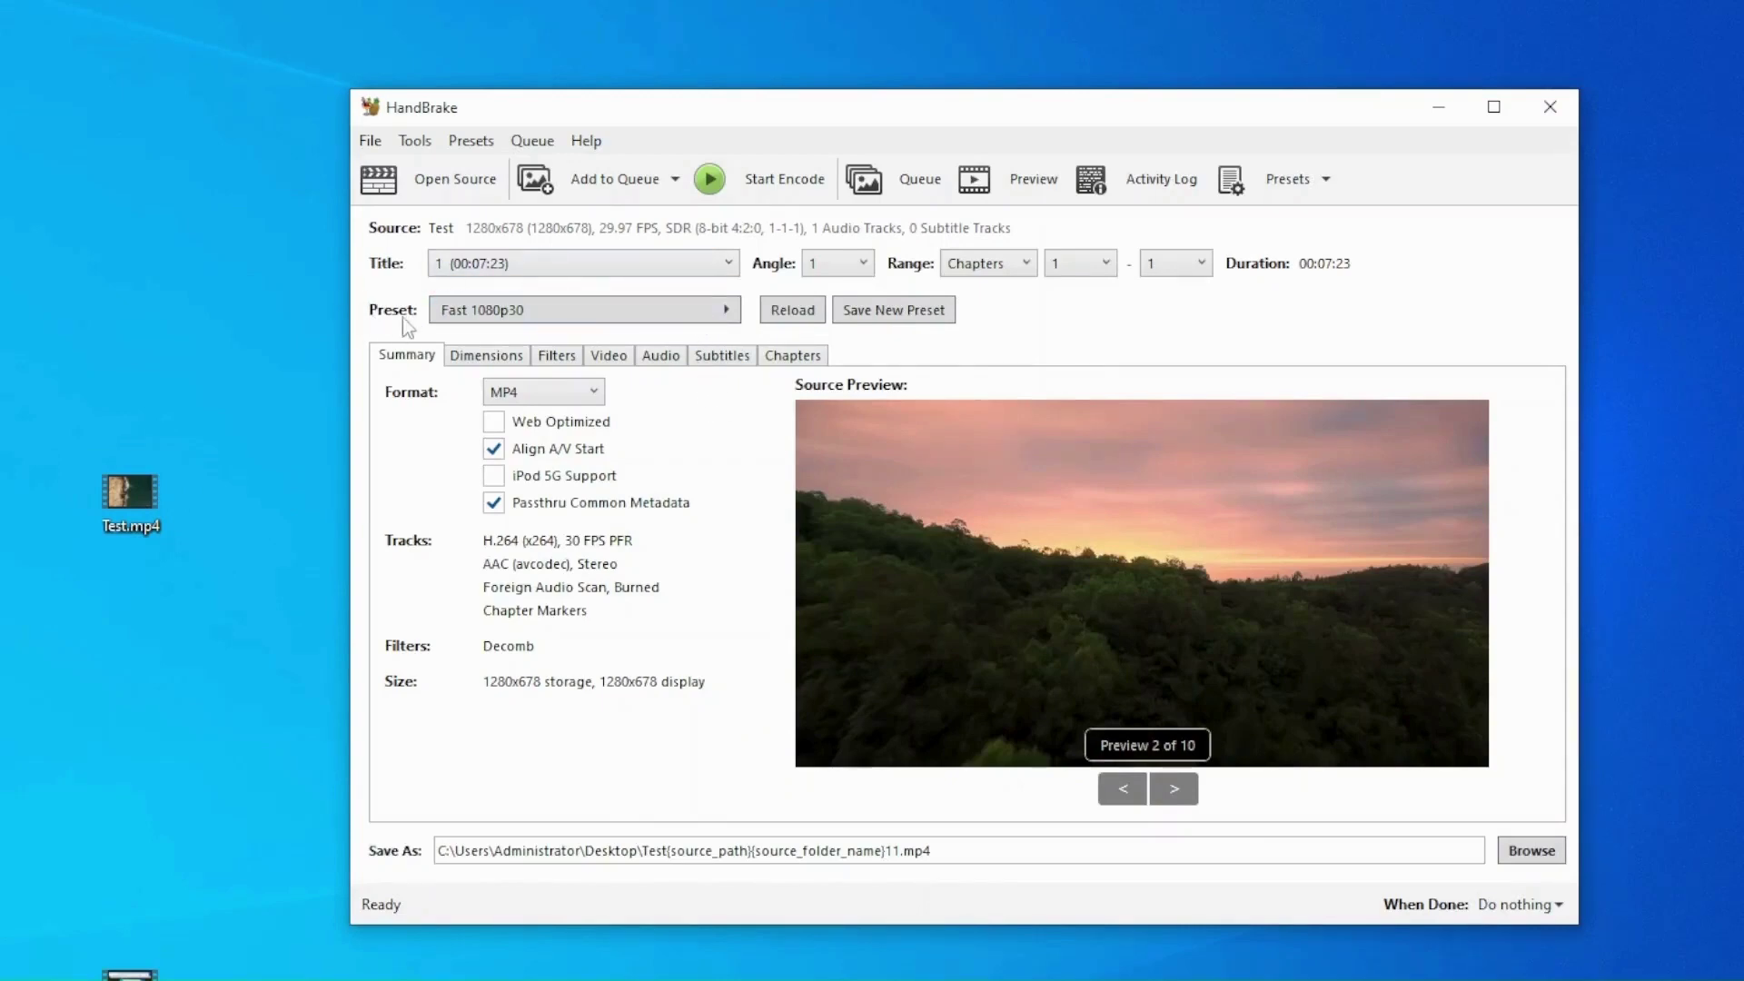
pyautogui.click(591, 322)
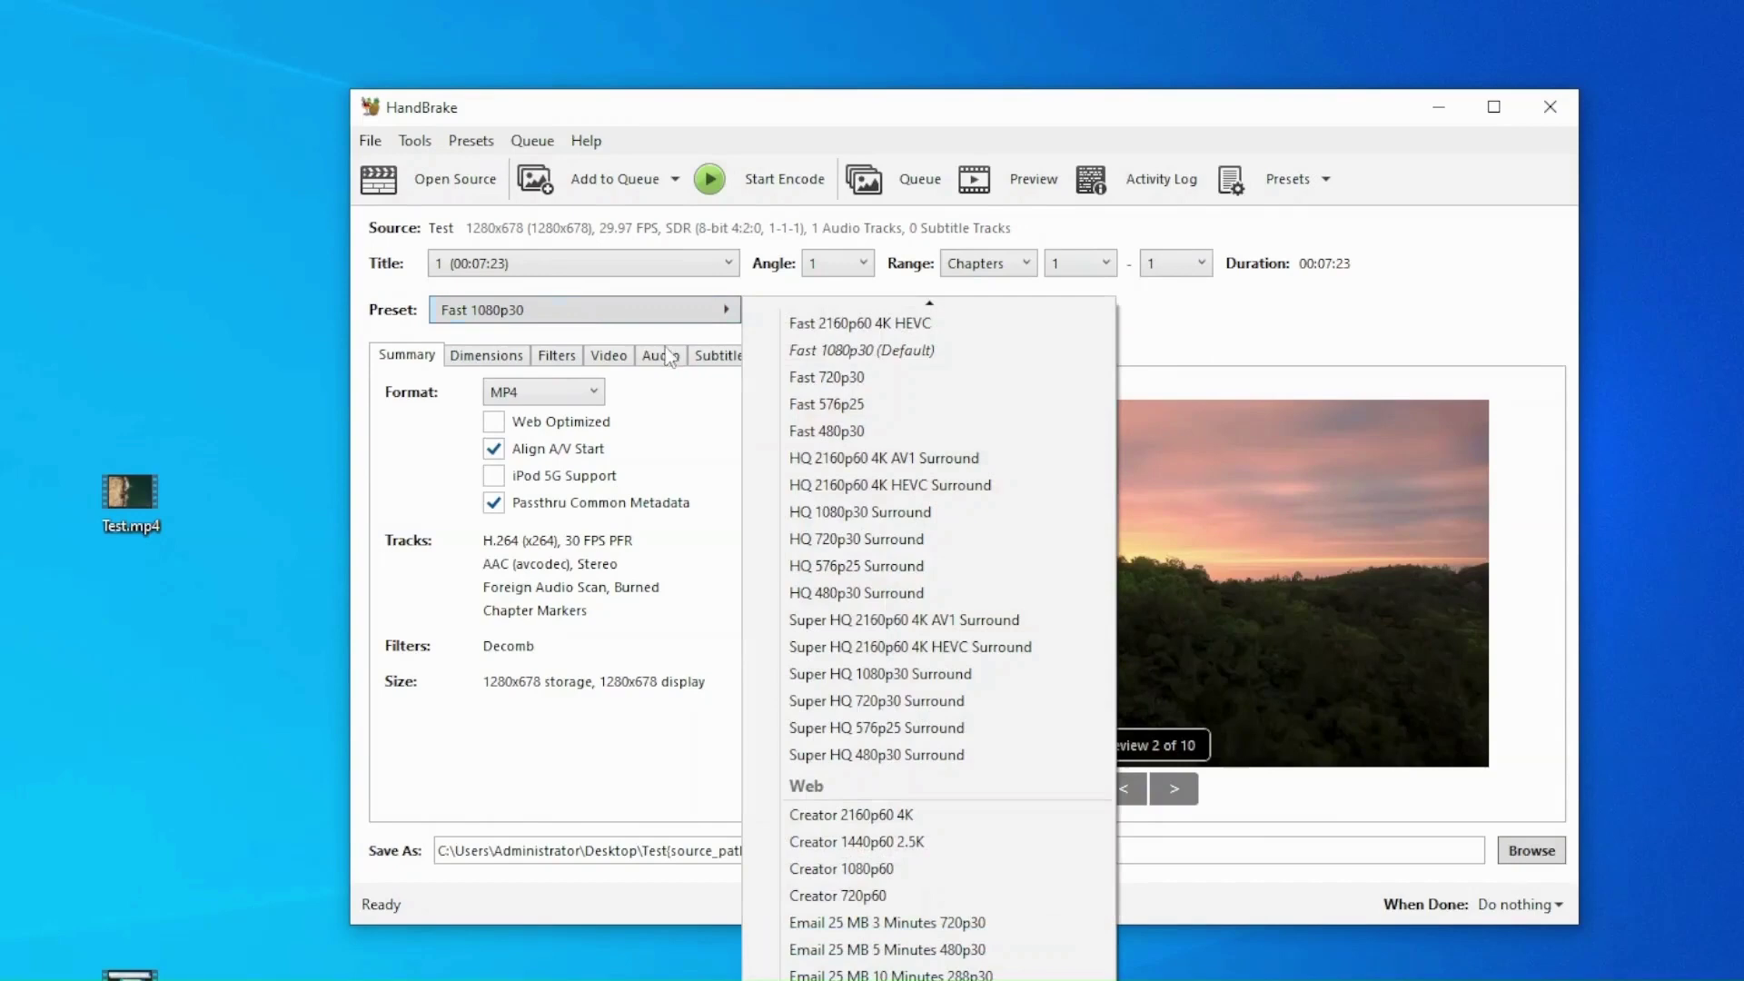
pyautogui.scroll(-2, 928, 564)
pyautogui.scroll(-3, 929, 563)
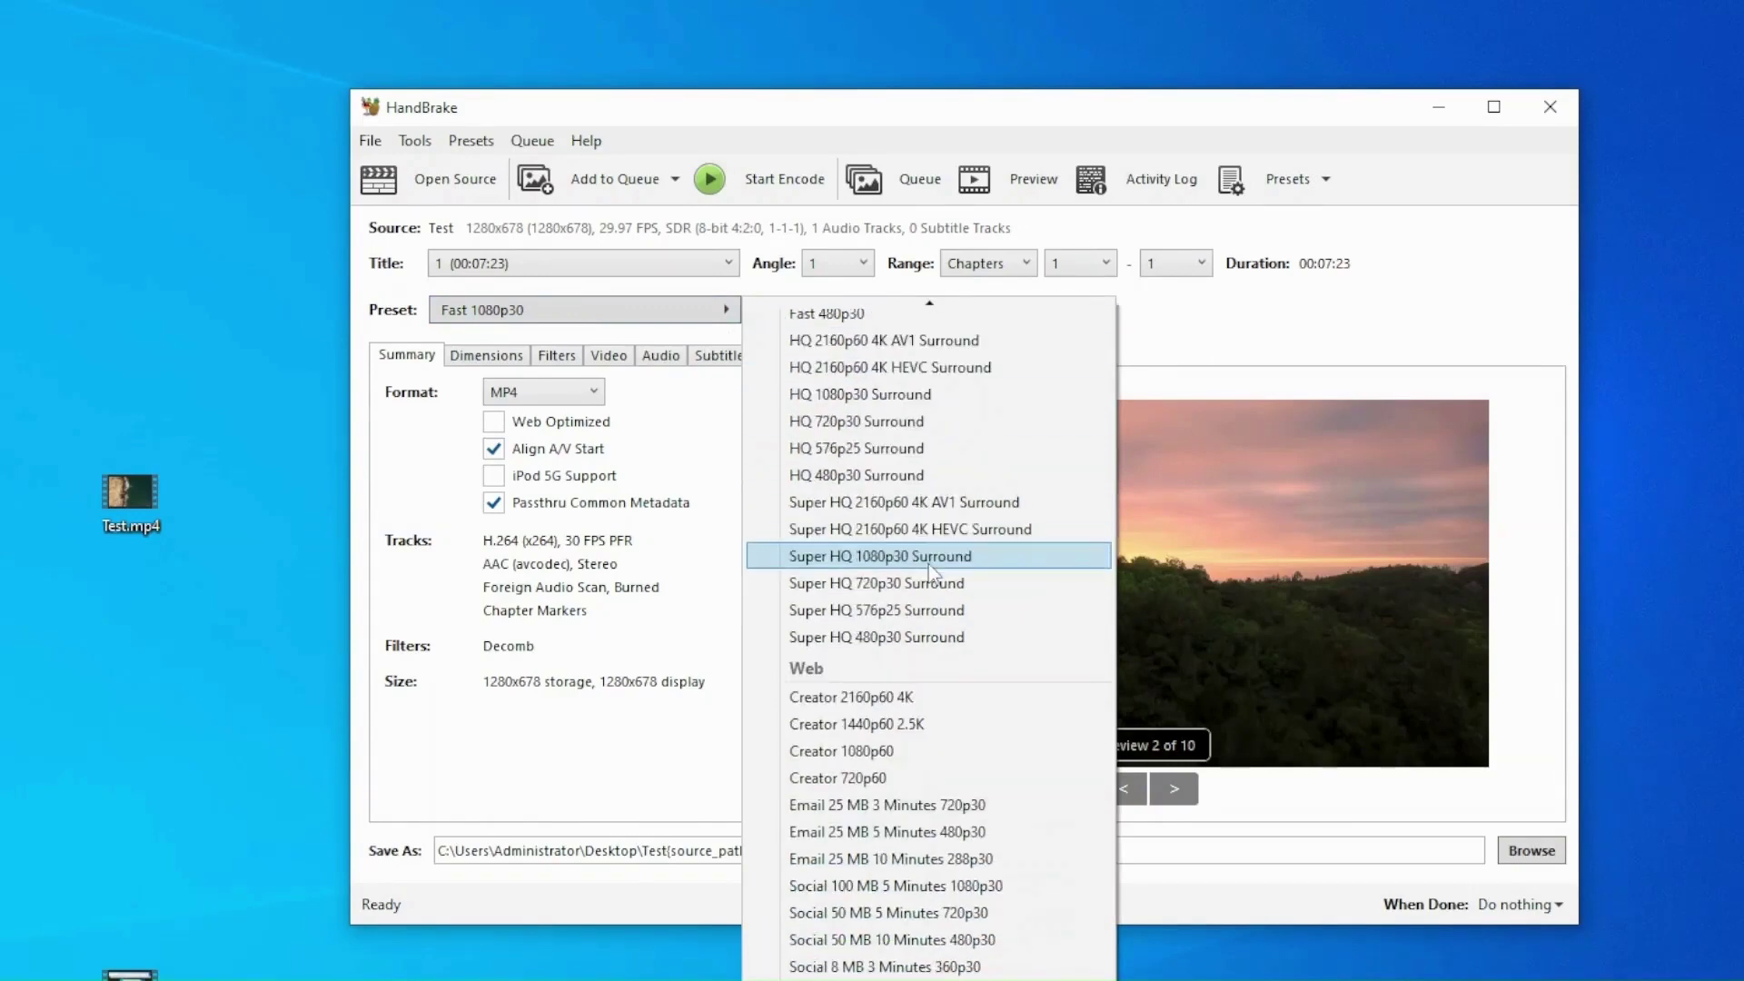
pyautogui.scroll(-2, 928, 567)
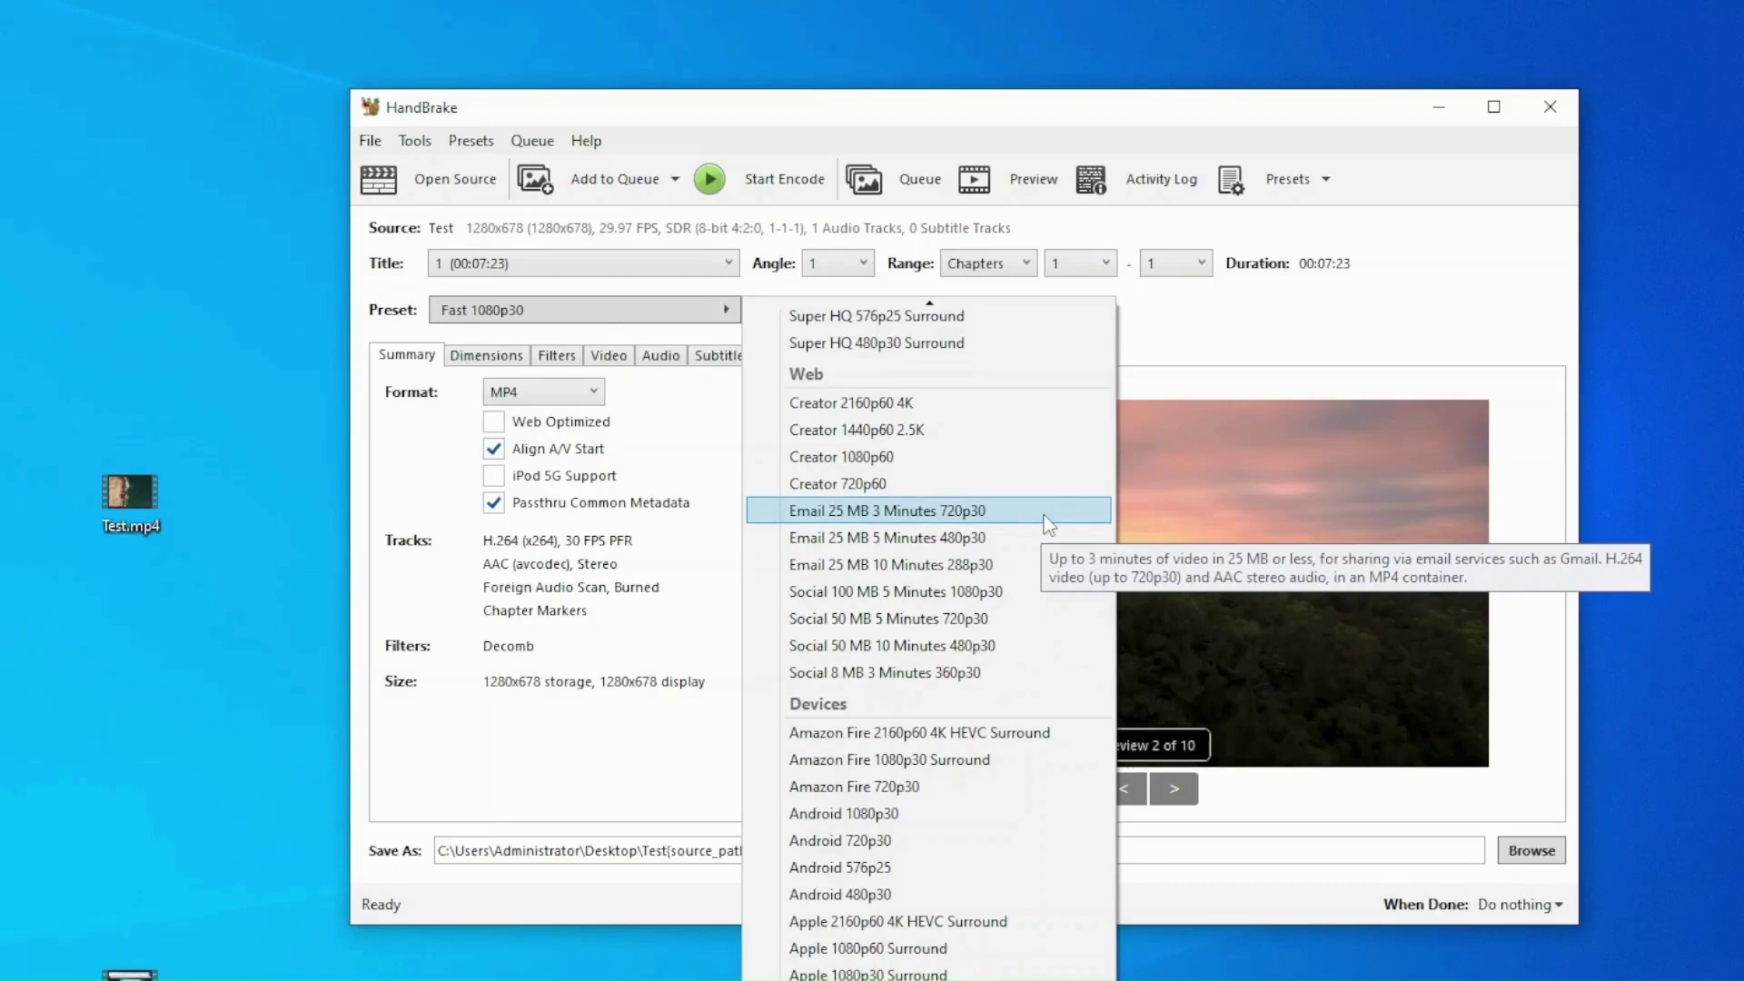
pyautogui.click(906, 564)
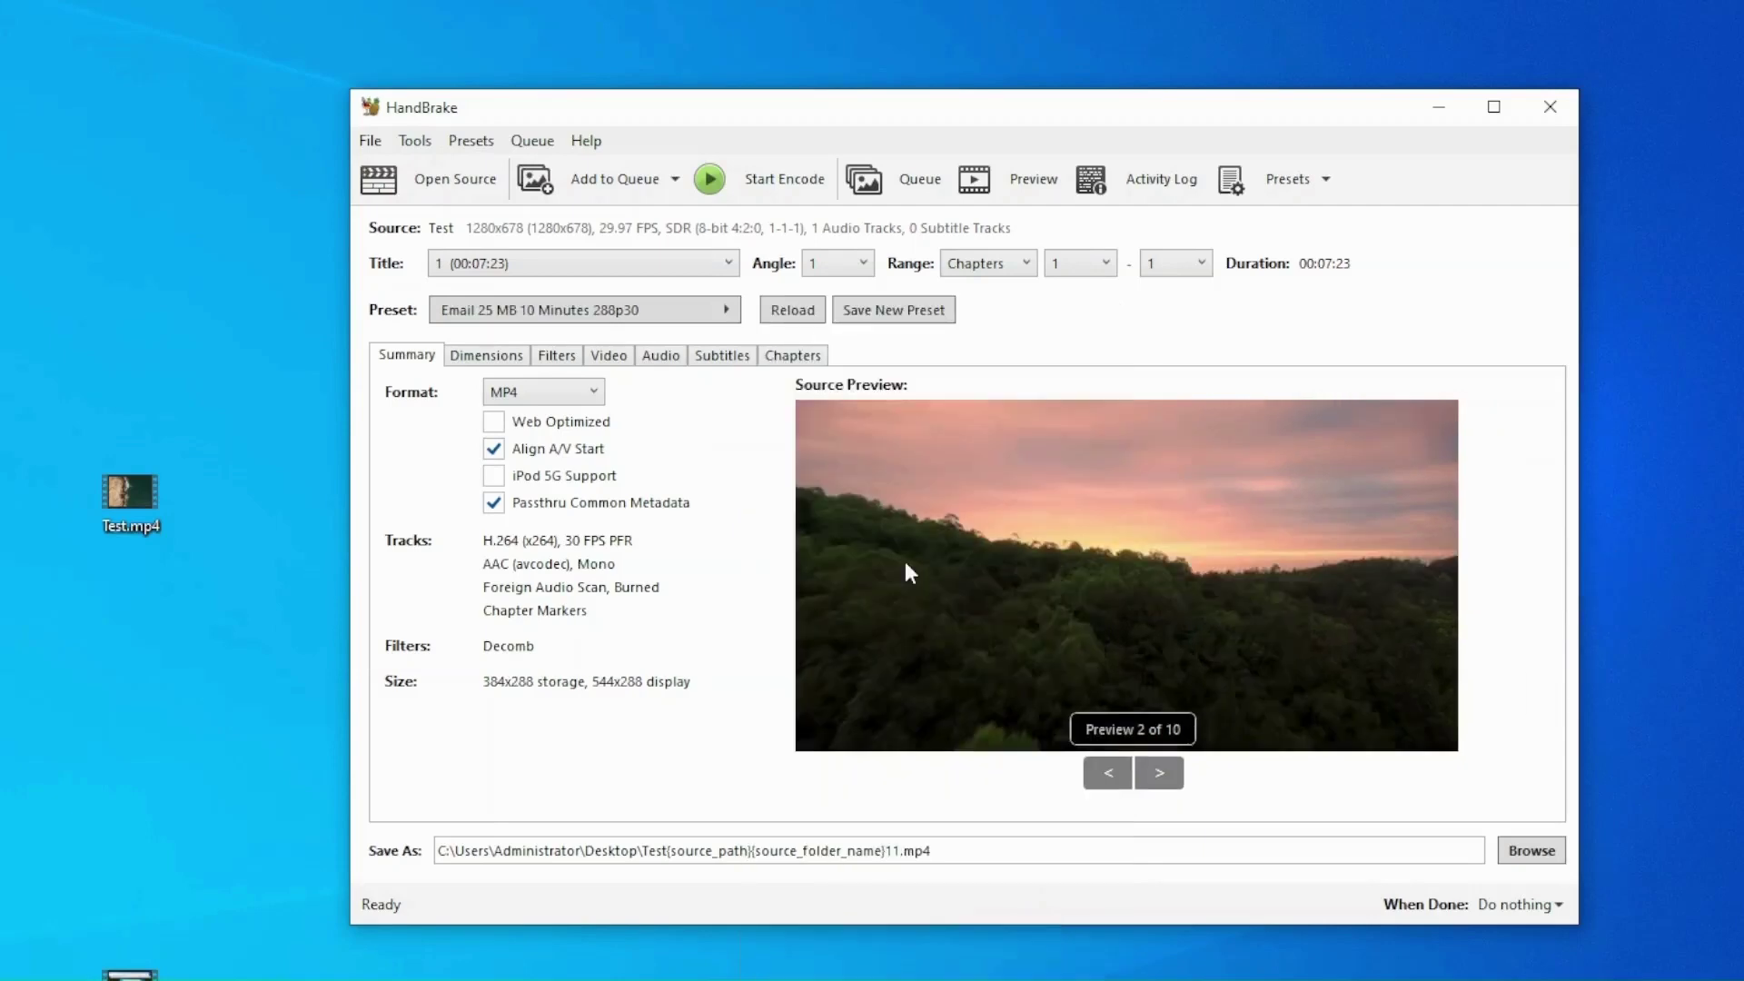
# Step: Start encoding Test.mp4 with the Email 288p30 preset and wait for Queue Finished
pyautogui.click(761, 186)
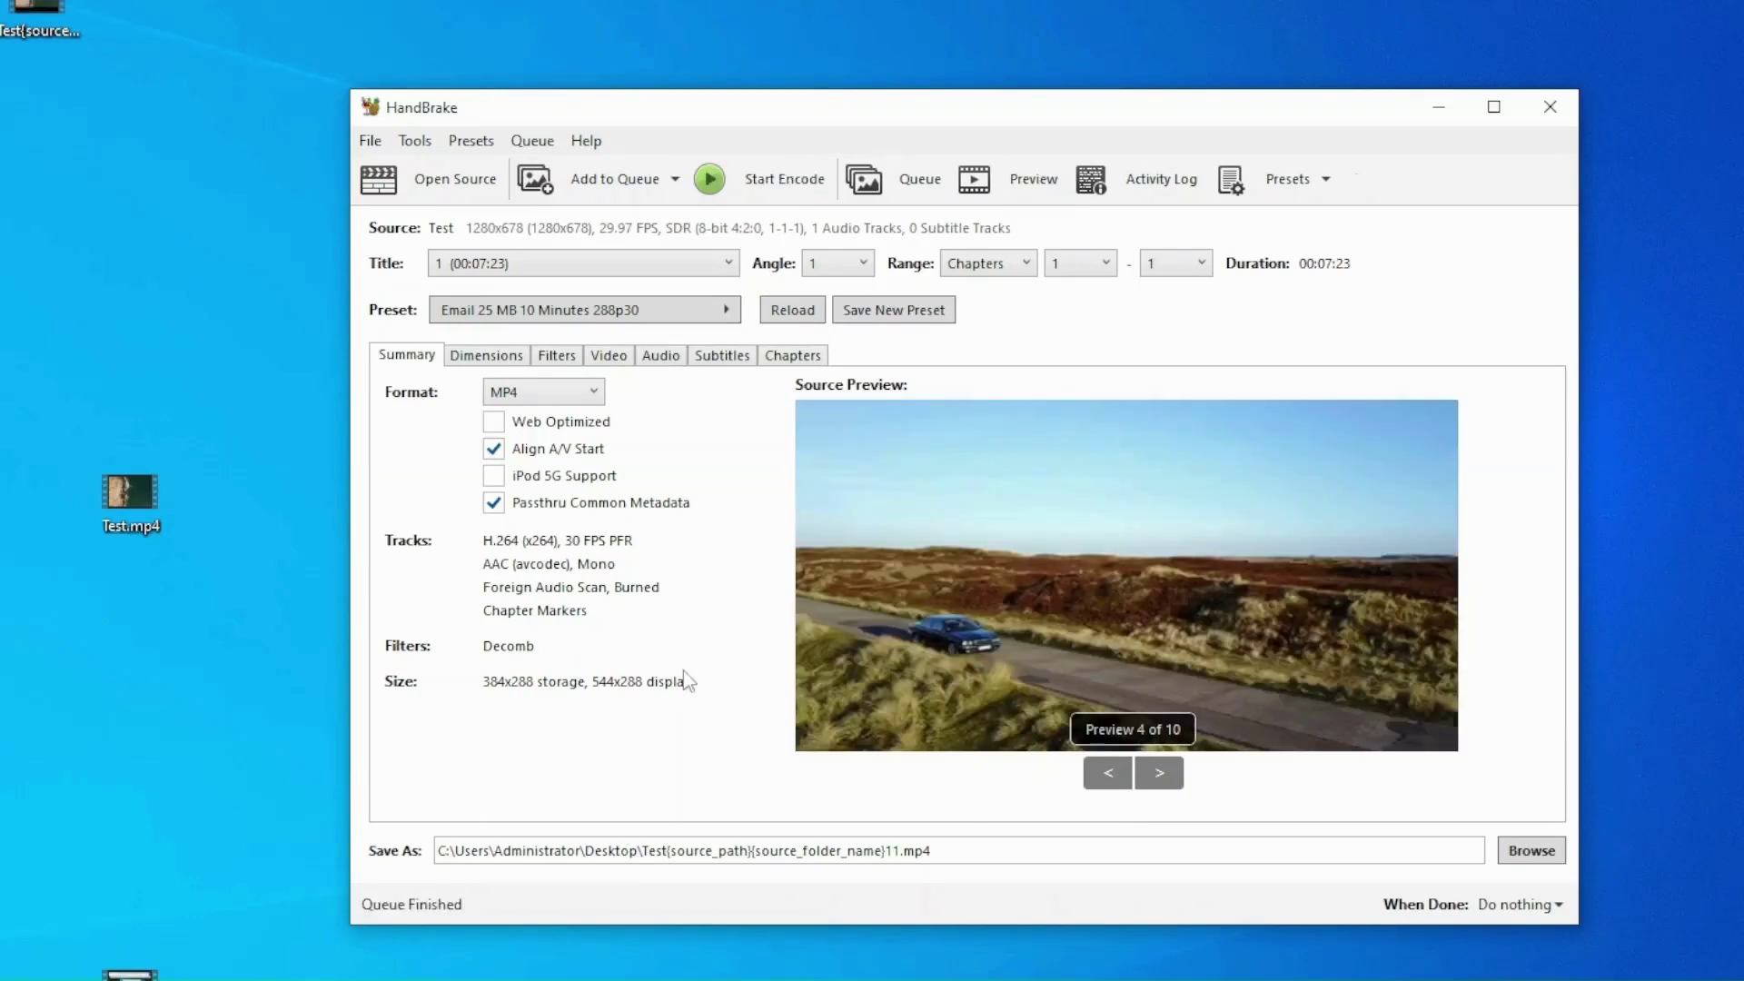
pyautogui.click(928, 175)
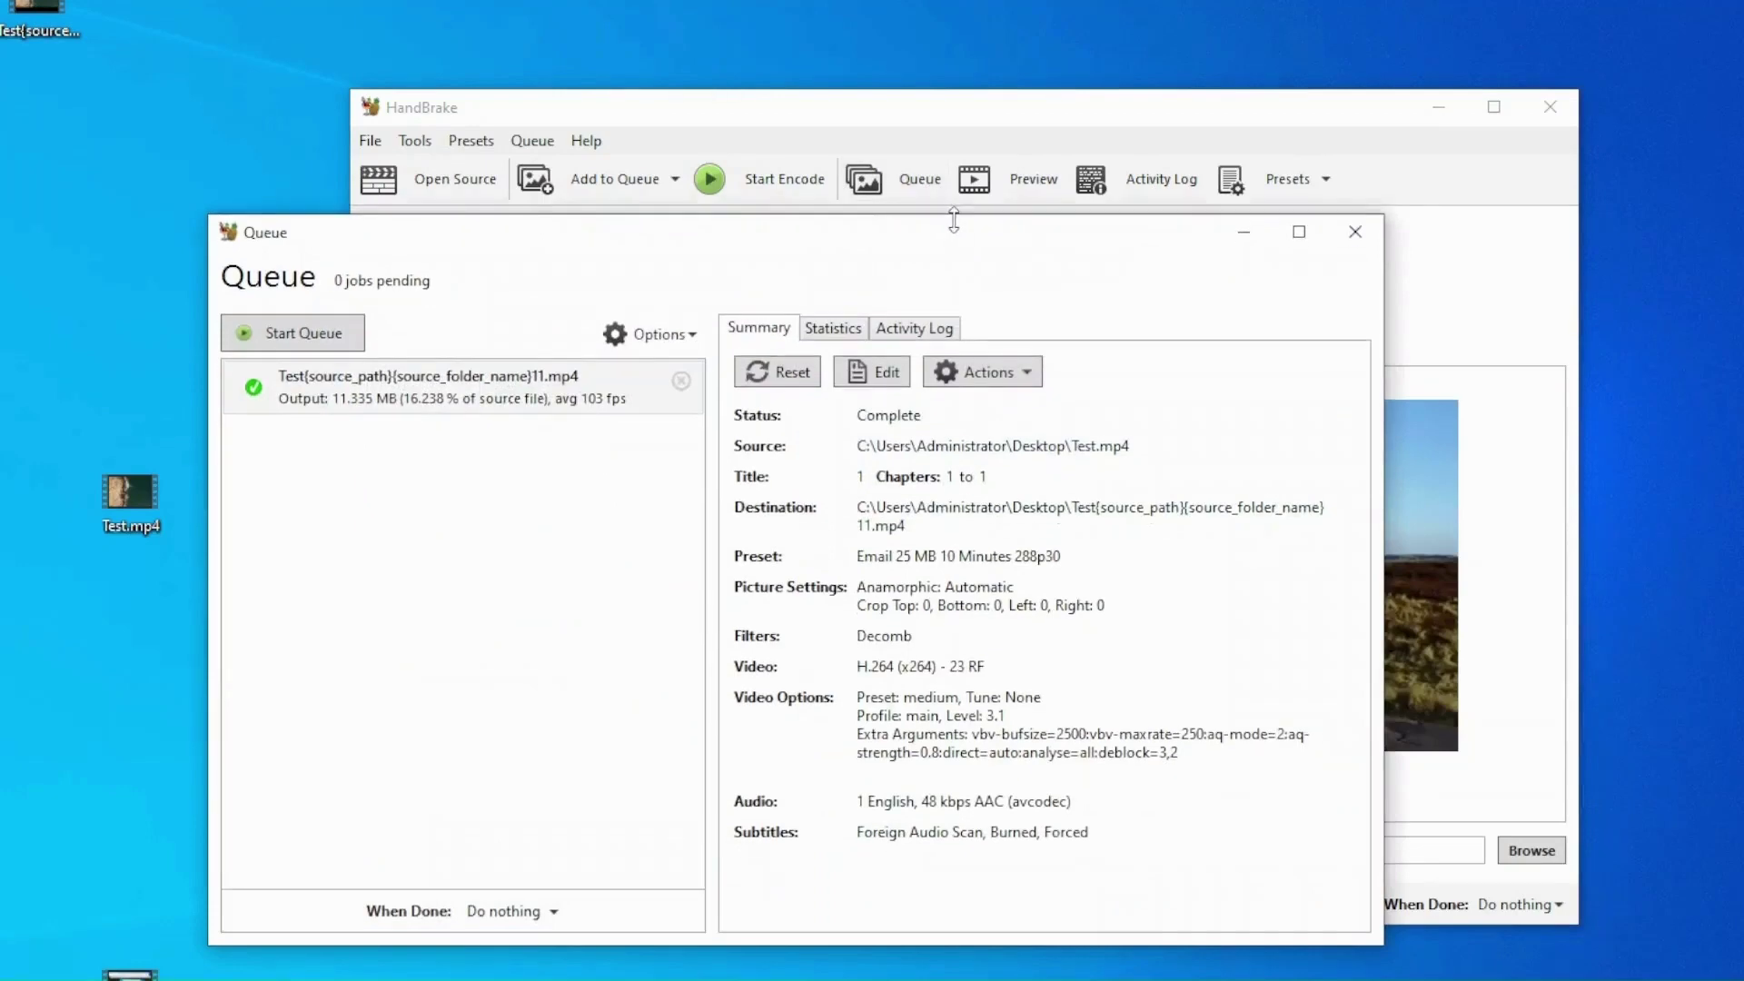
pyautogui.moveTo(965, 229); pyautogui.dragTo(1149, 164)
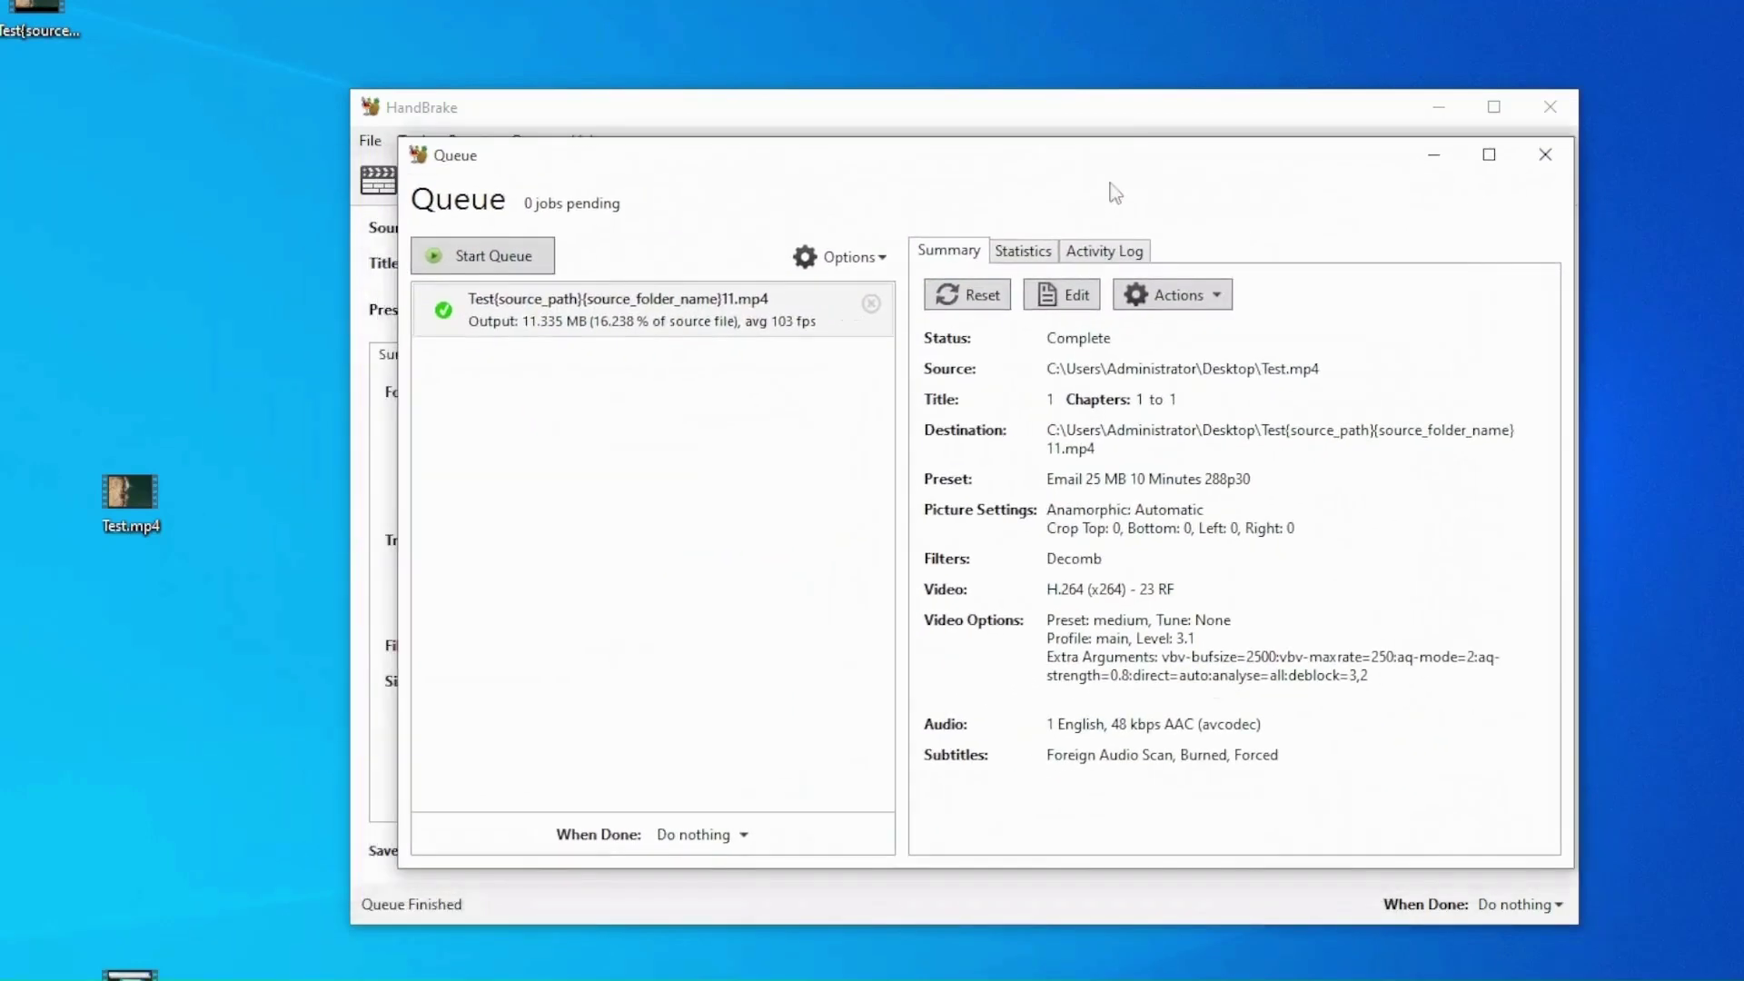
pyautogui.click(531, 328)
pyautogui.keyDown('ctrl'); pyautogui.click(561, 331); pyautogui.keyUp('ctrl')
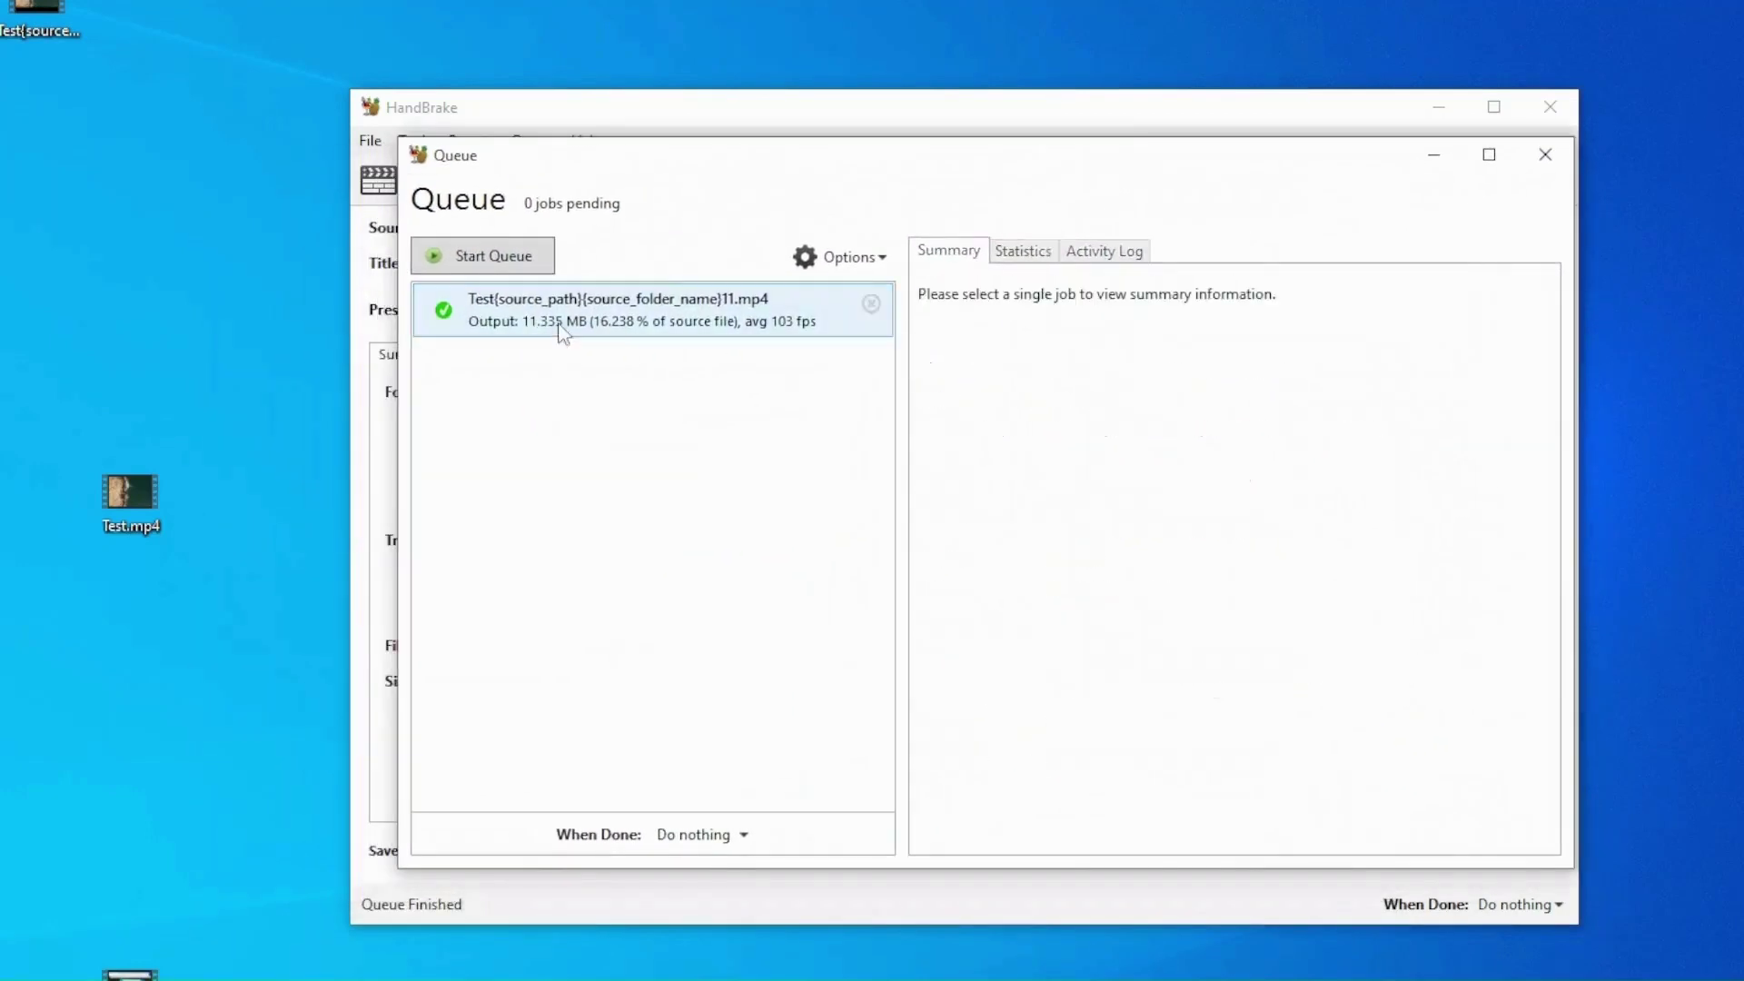
pyautogui.click(1542, 165)
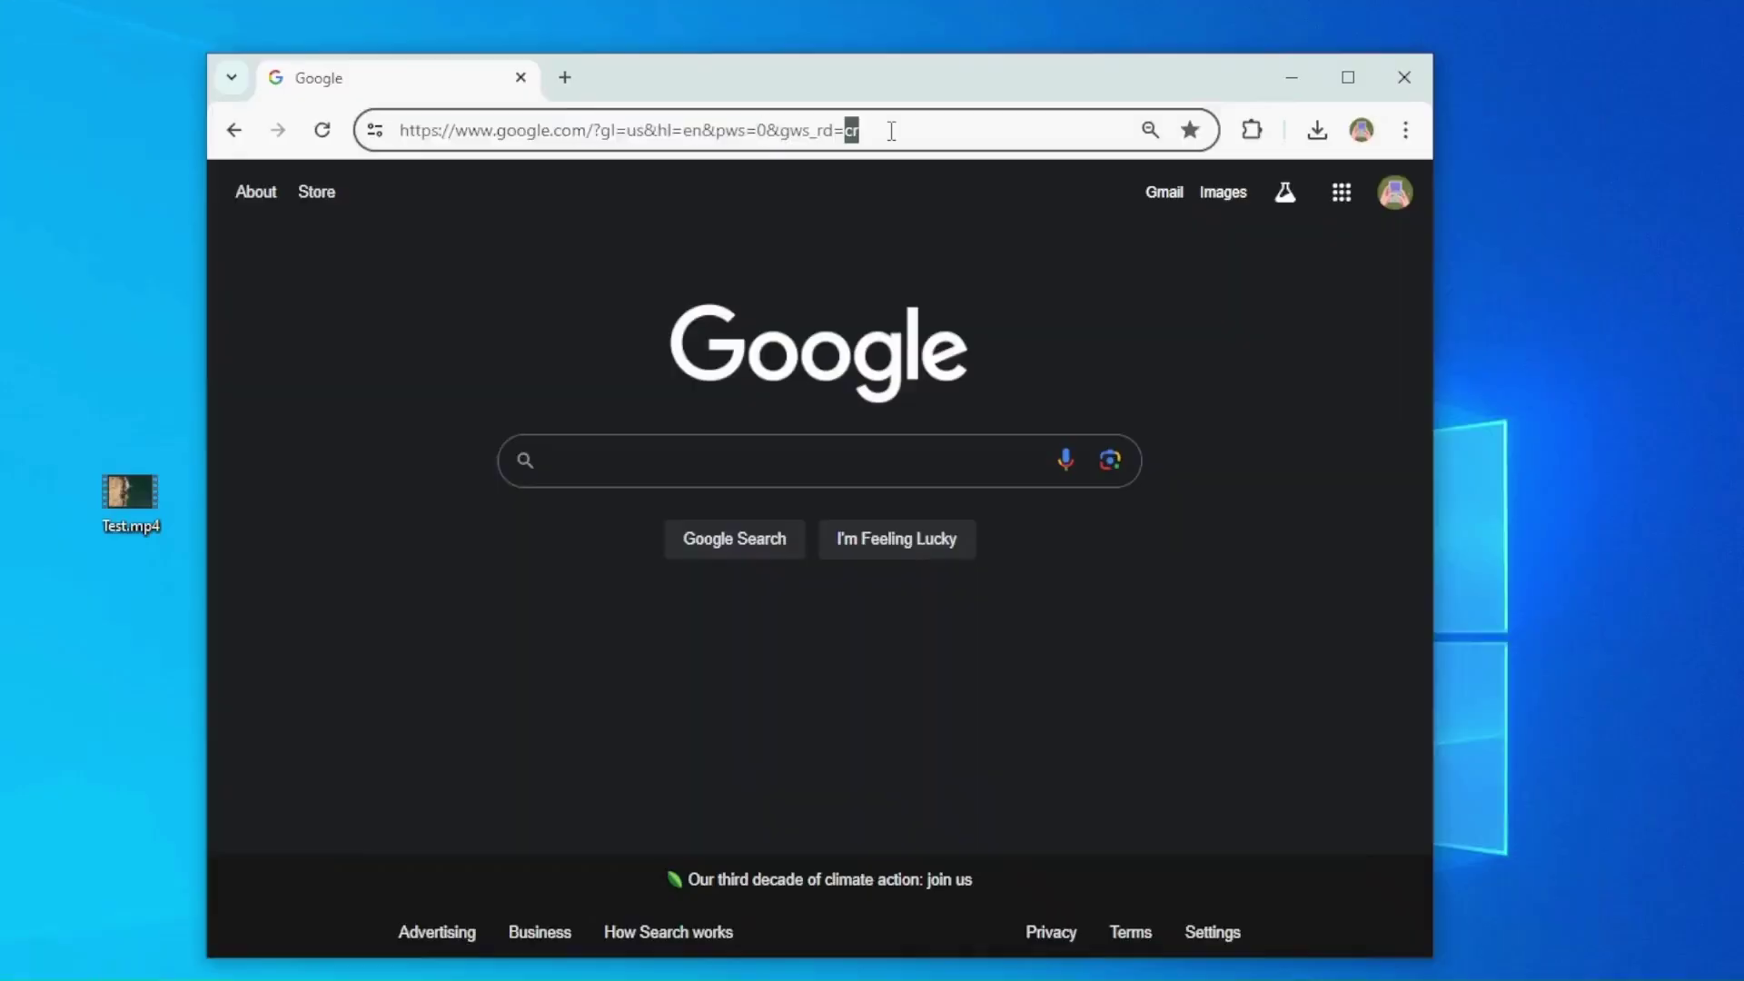
# Step: Navigate Chrome to 8mb.video
pyautogui.click(902, 126)
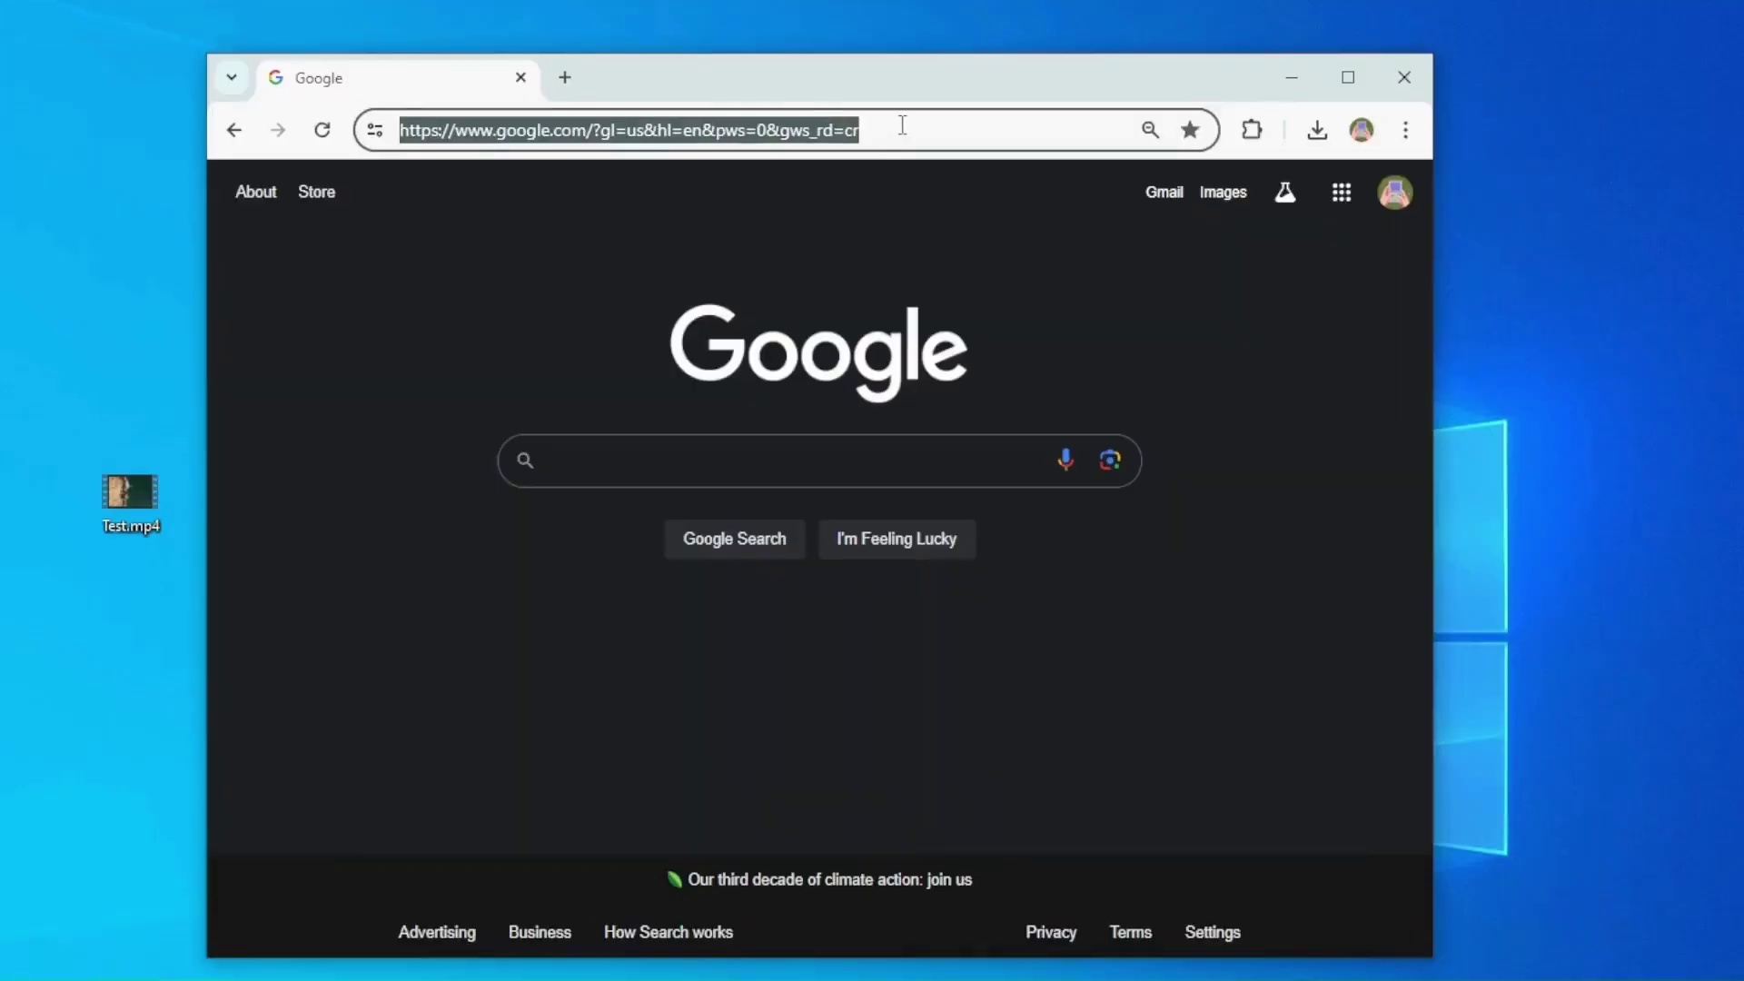
pyautogui.write('8mb.')
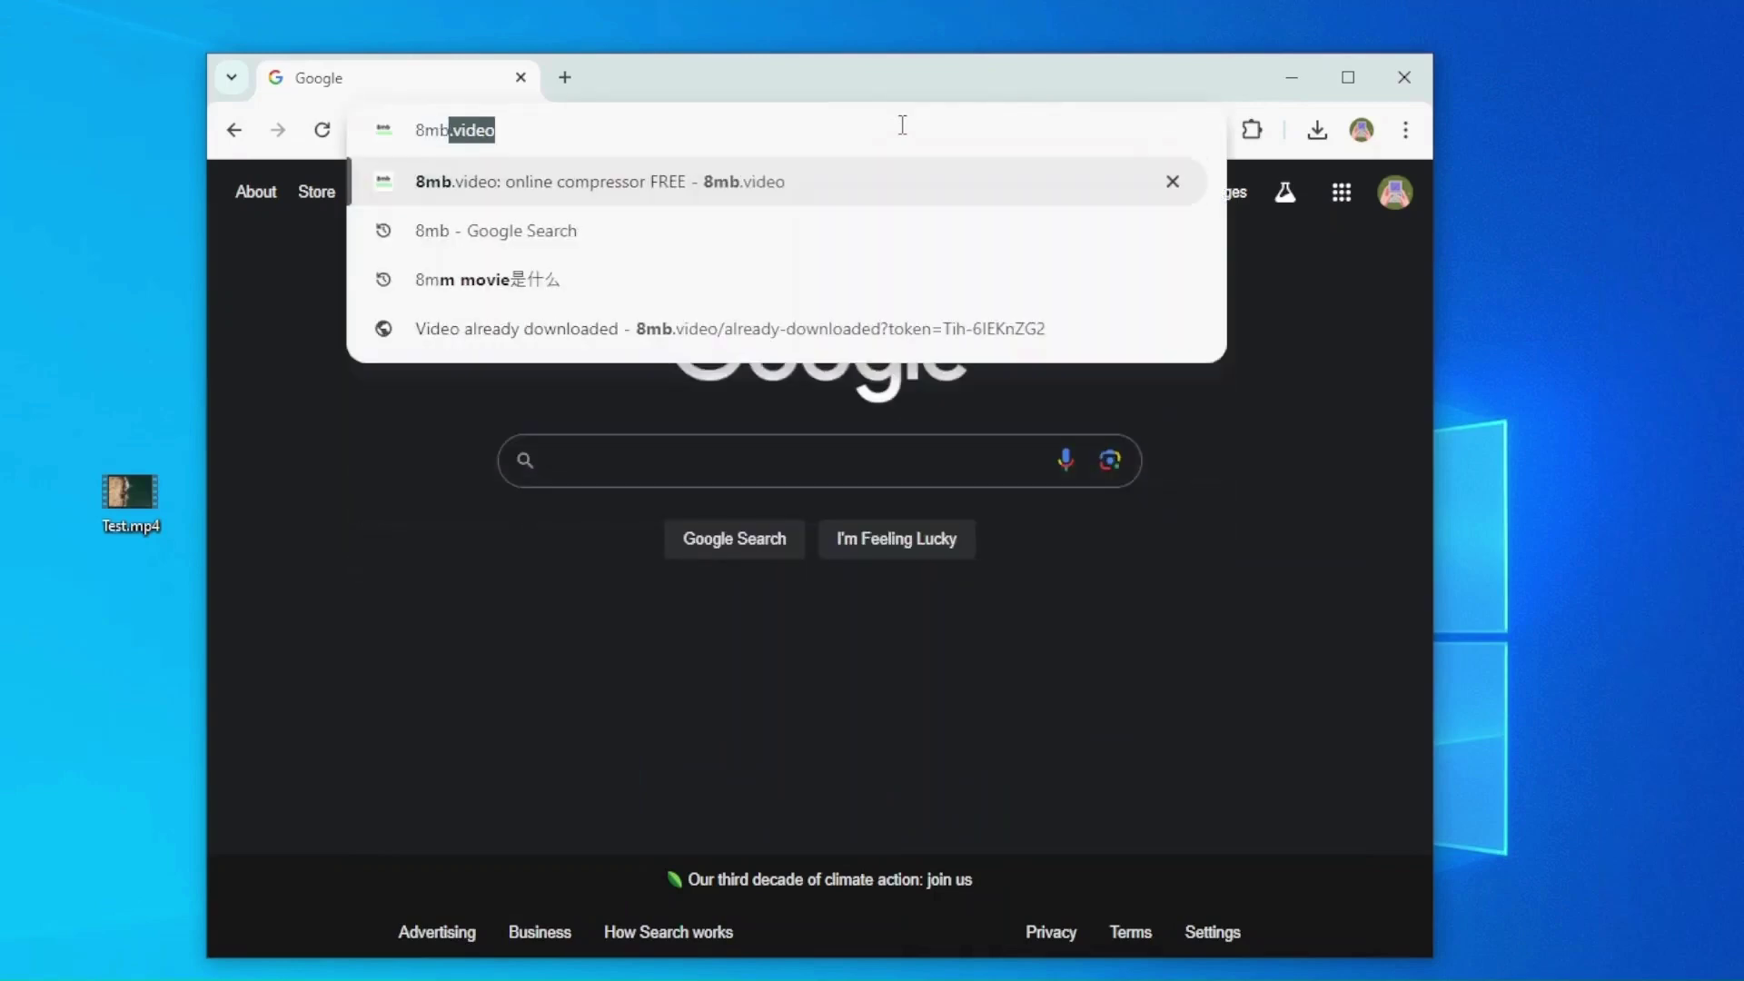
pyautogui.write('video')
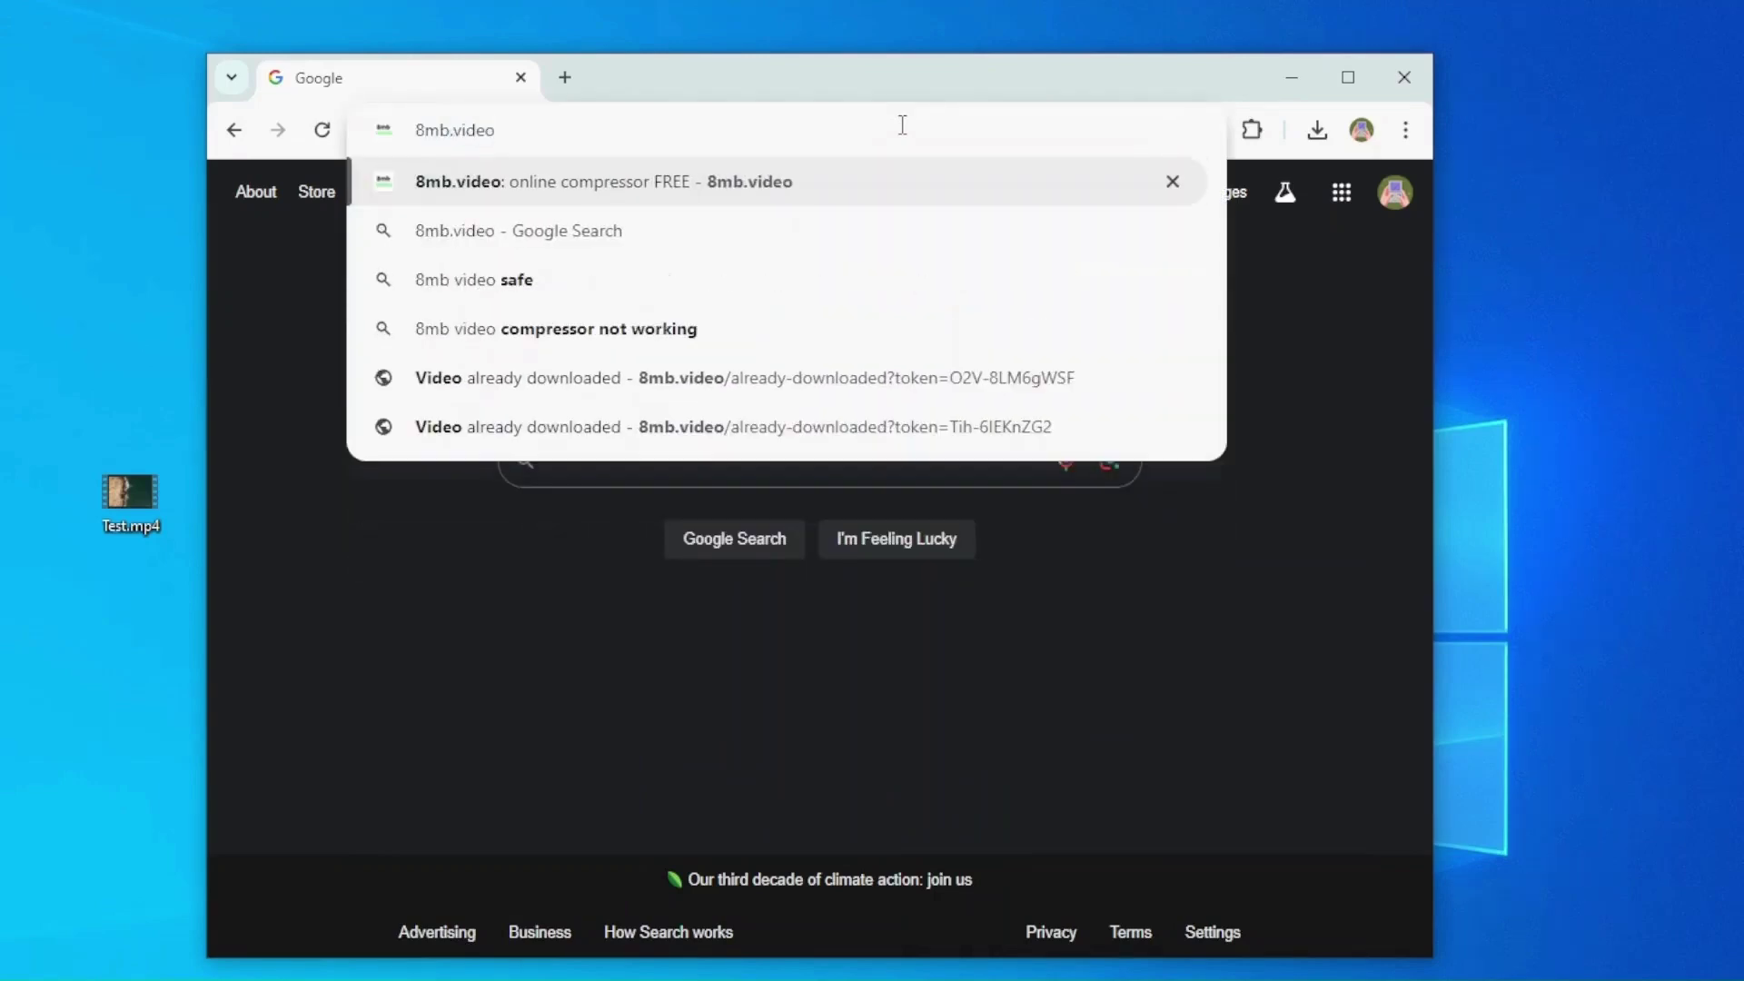
pyautogui.press('Return')
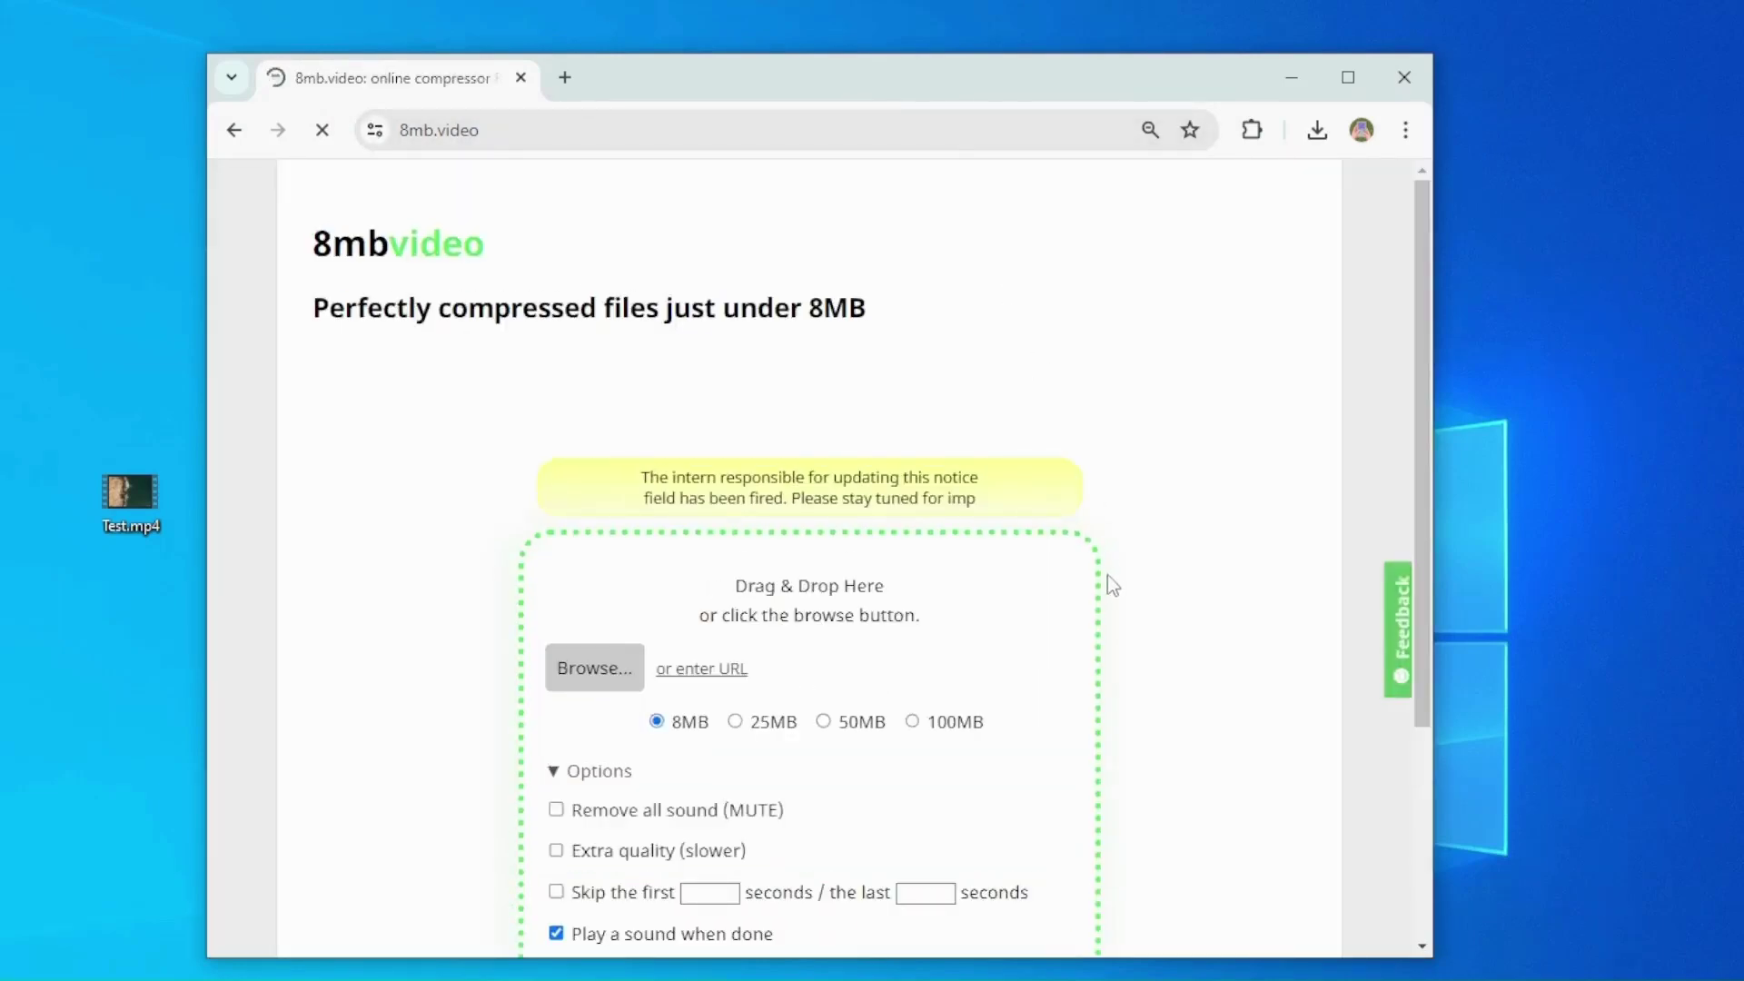
# Step: Add Test.mp4 (69.8 MB) to 8mb.video and set the target size to 25MB
pyautogui.scroll(-1, 1108, 575)
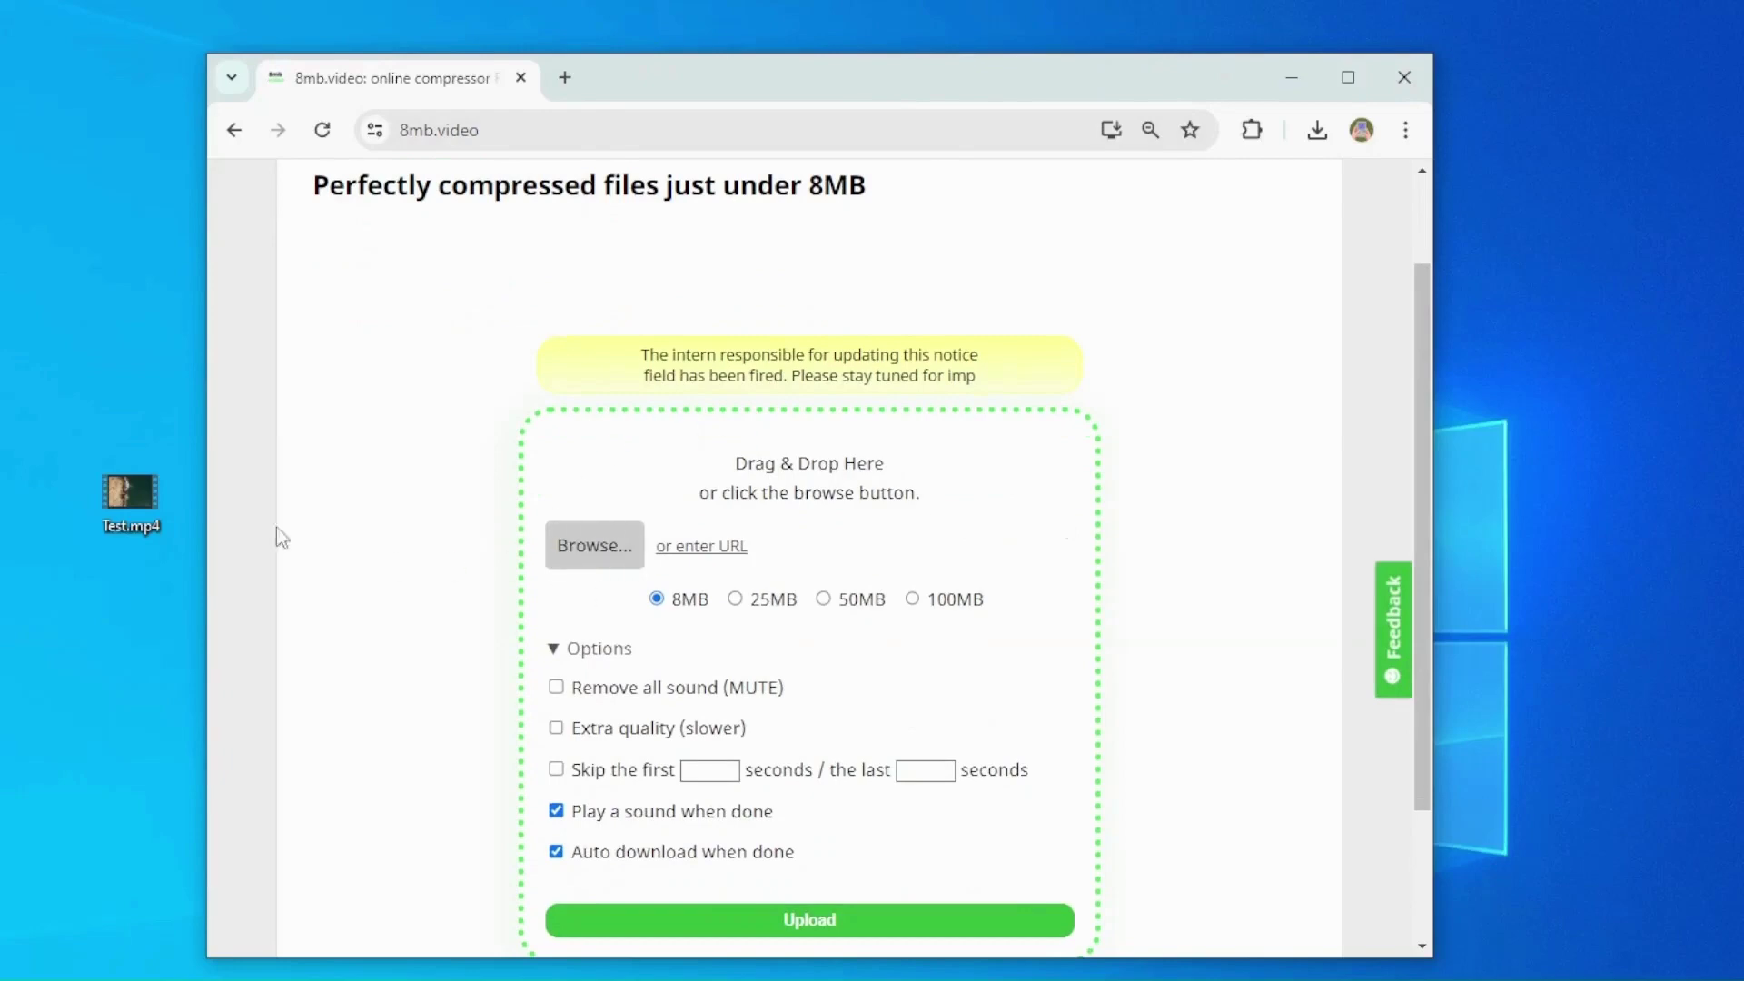
pyautogui.moveTo(154, 508); pyautogui.dragTo(737, 552)
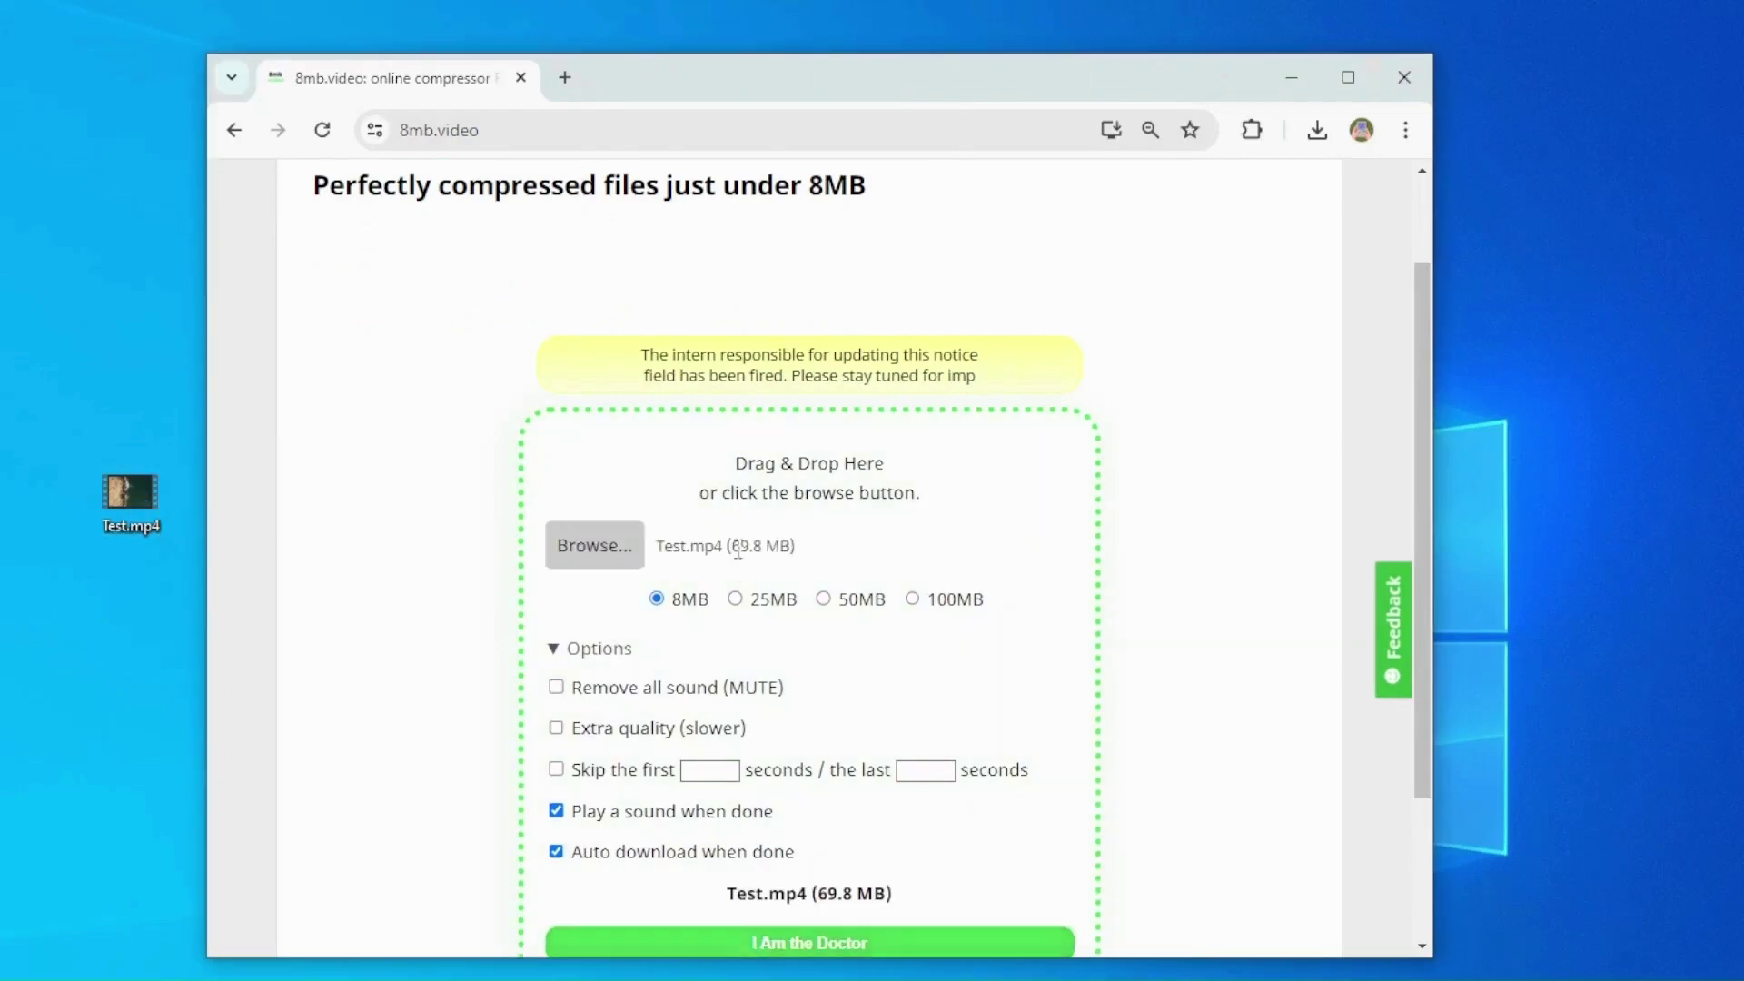
pyautogui.click(735, 599)
pyautogui.scroll(-2, 772, 599)
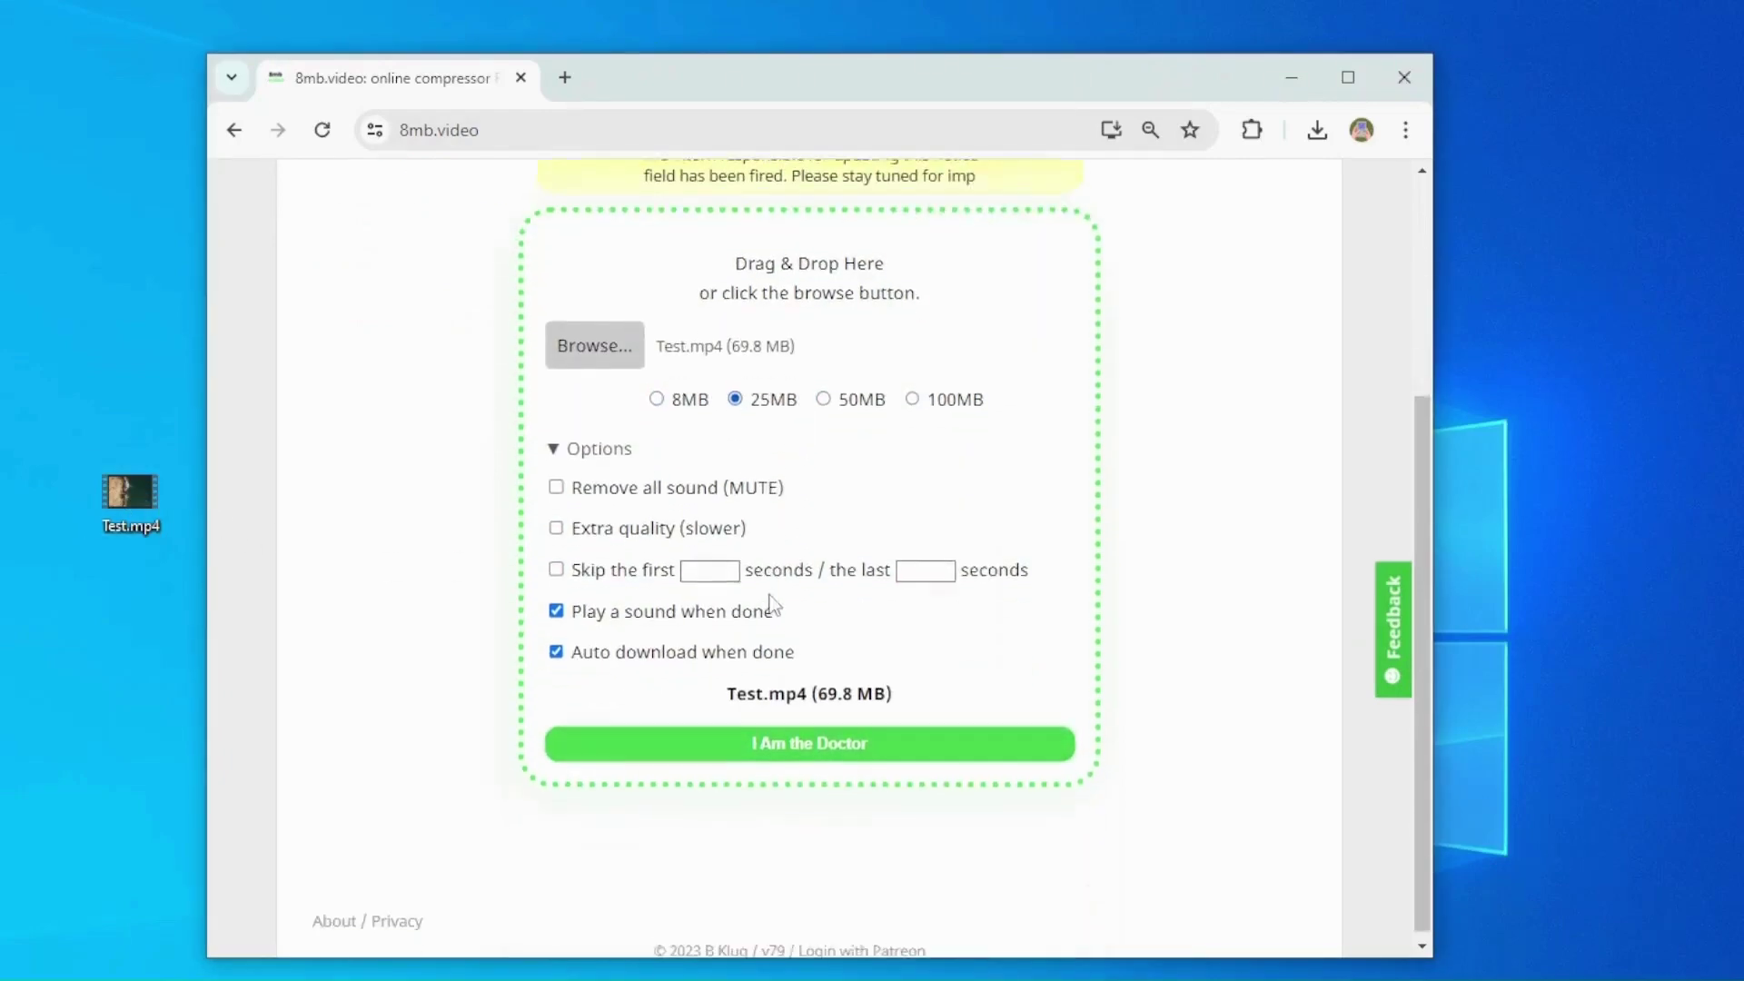
# Step: Try the remove-sound, extra-quality and completion-sound options, leaving sound kept and completion sound on
pyautogui.click(565, 441)
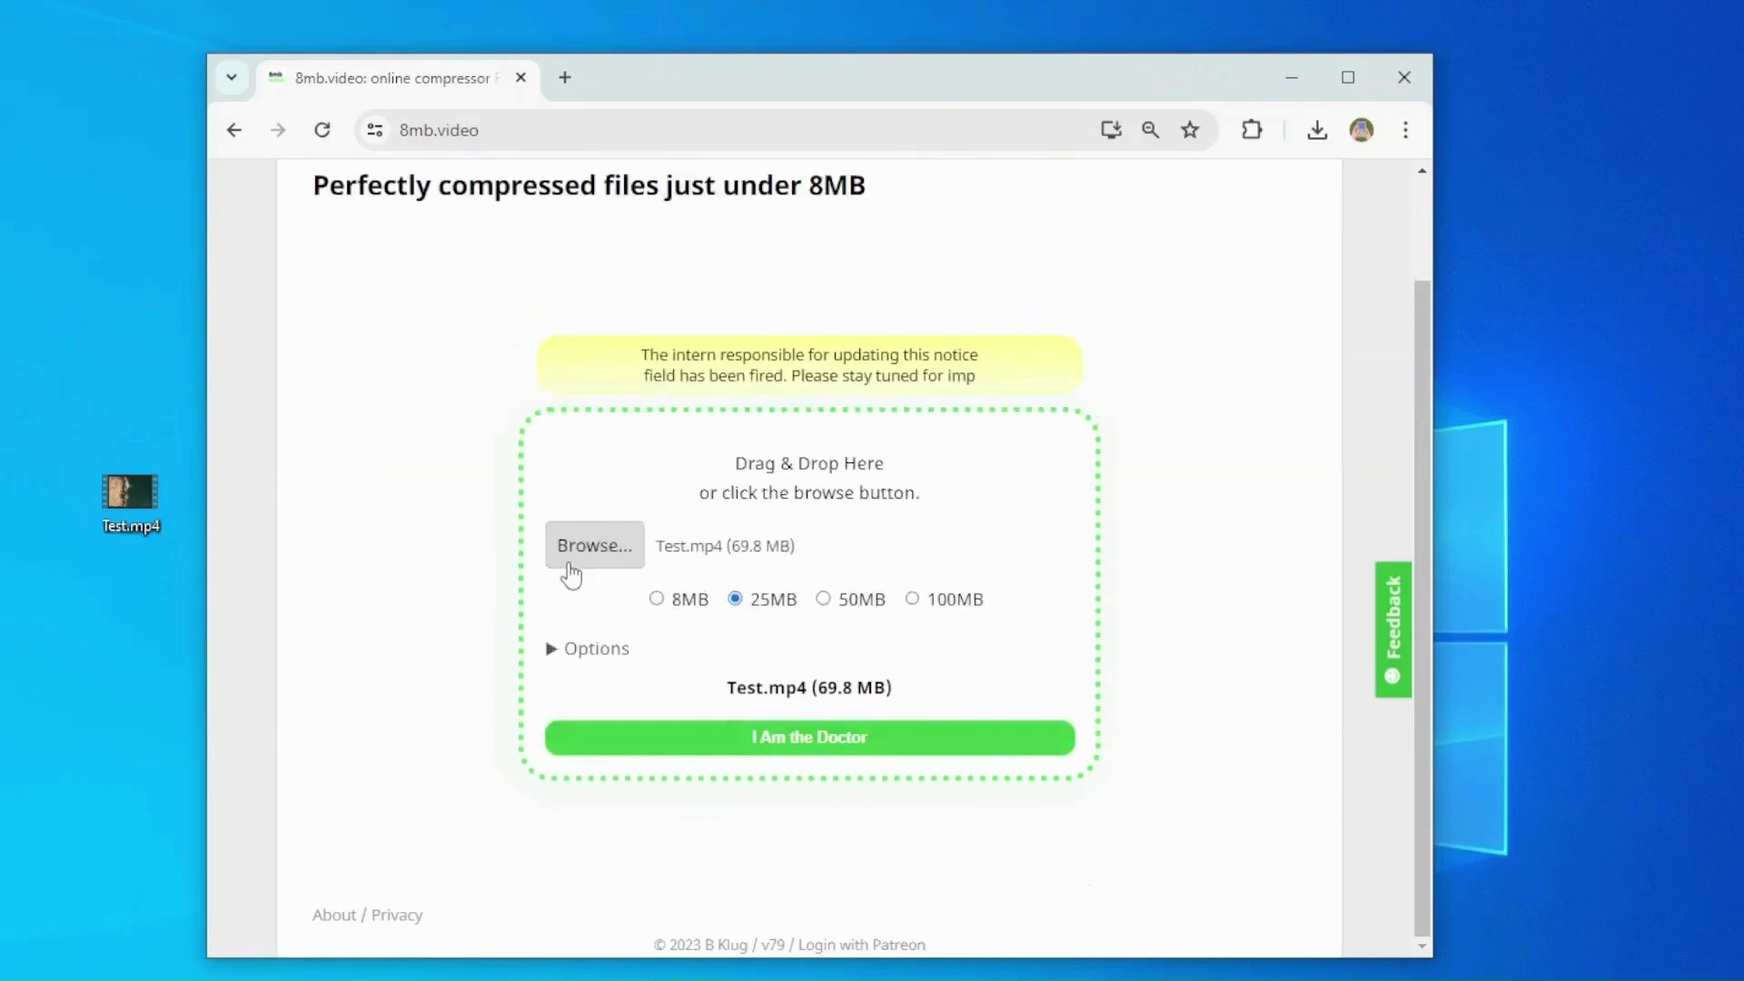
pyautogui.click(559, 650)
pyautogui.click(623, 484)
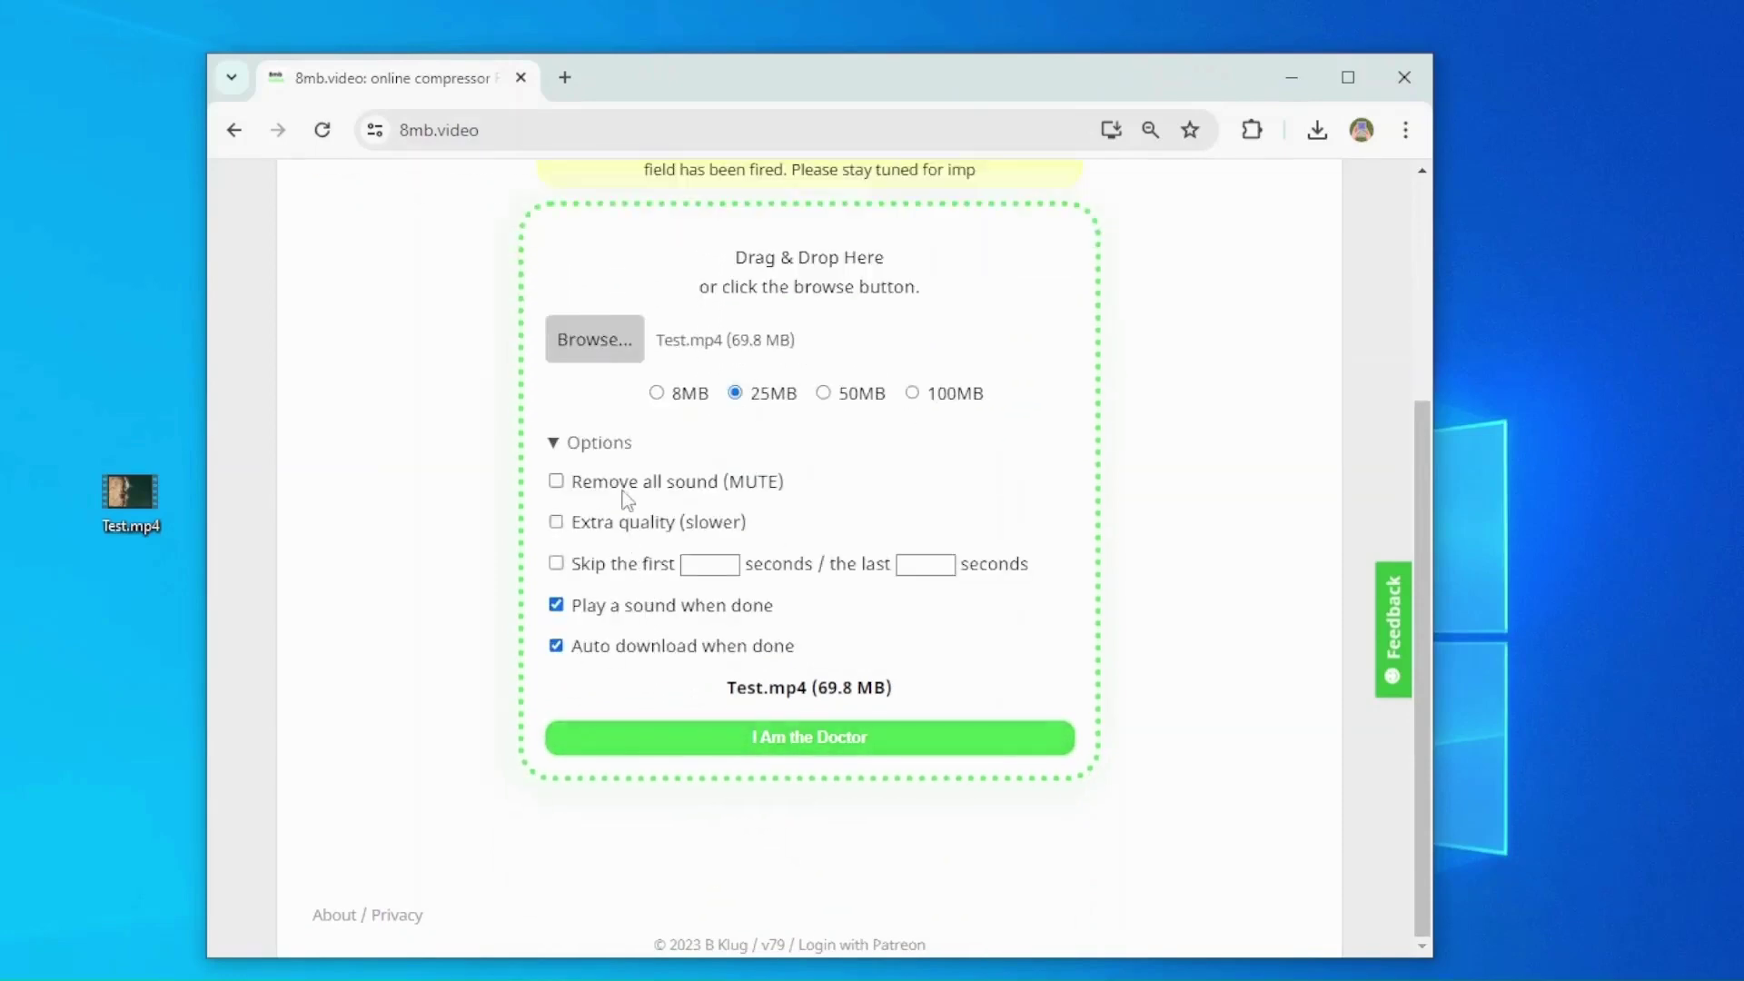
pyautogui.click(623, 491)
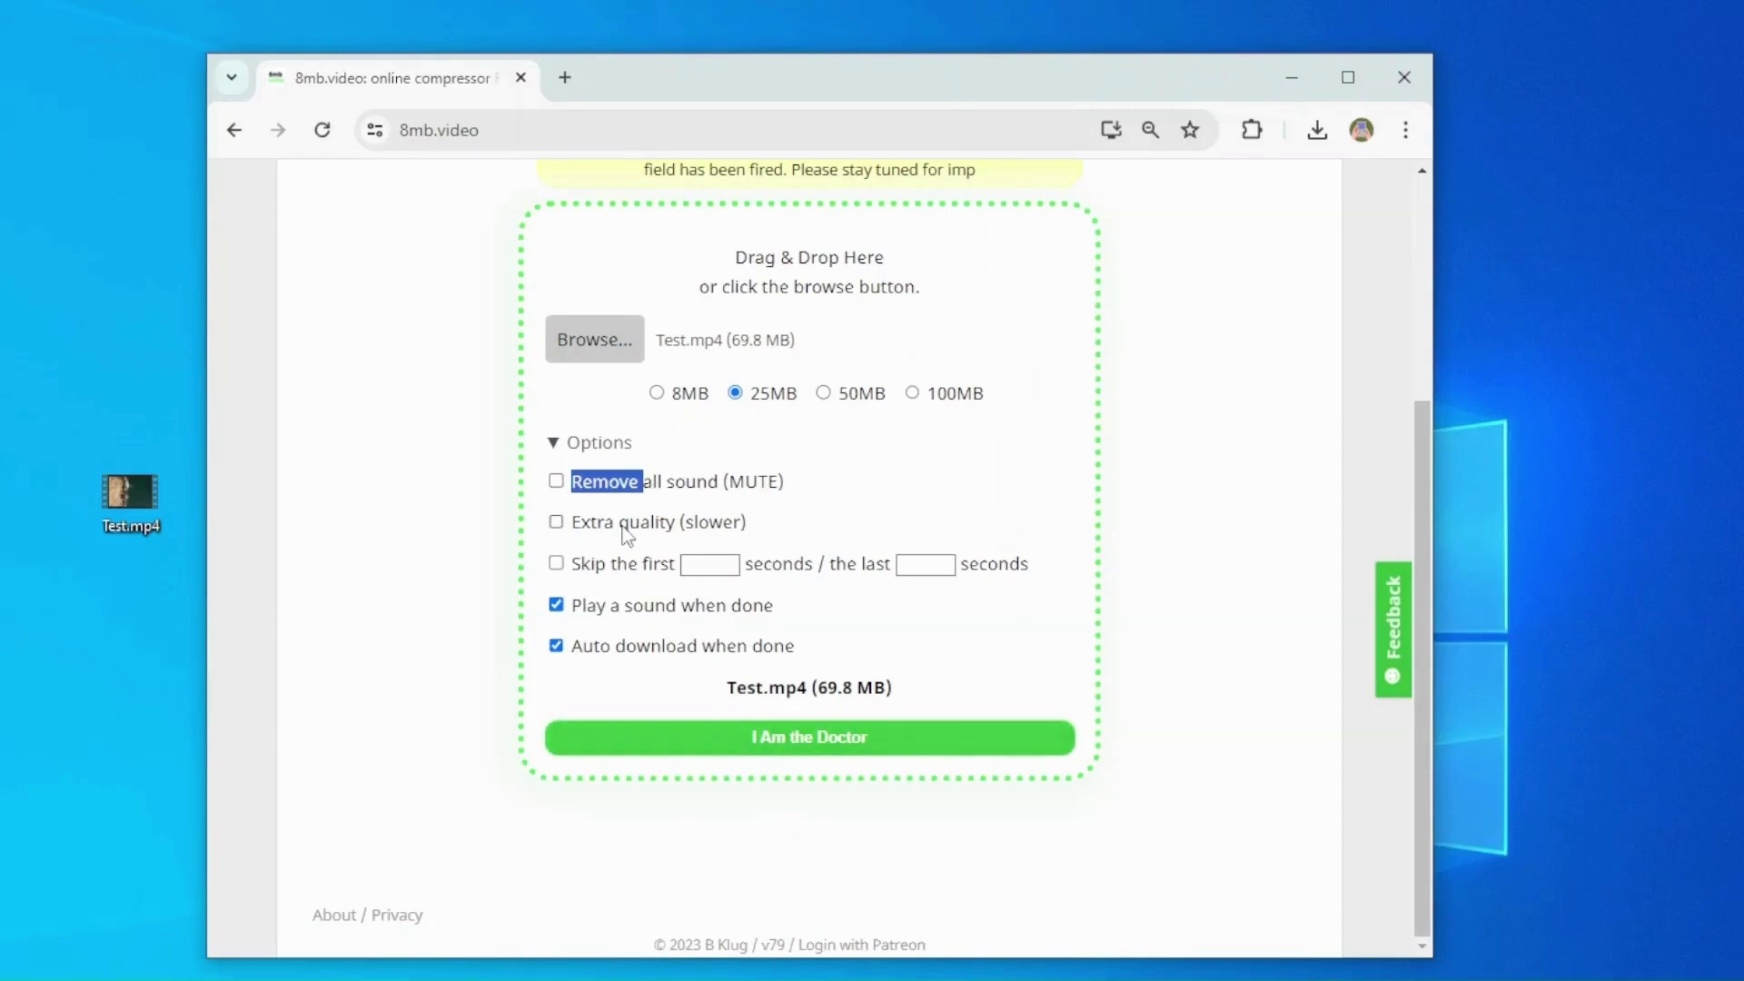
pyautogui.tripleClick(624, 525)
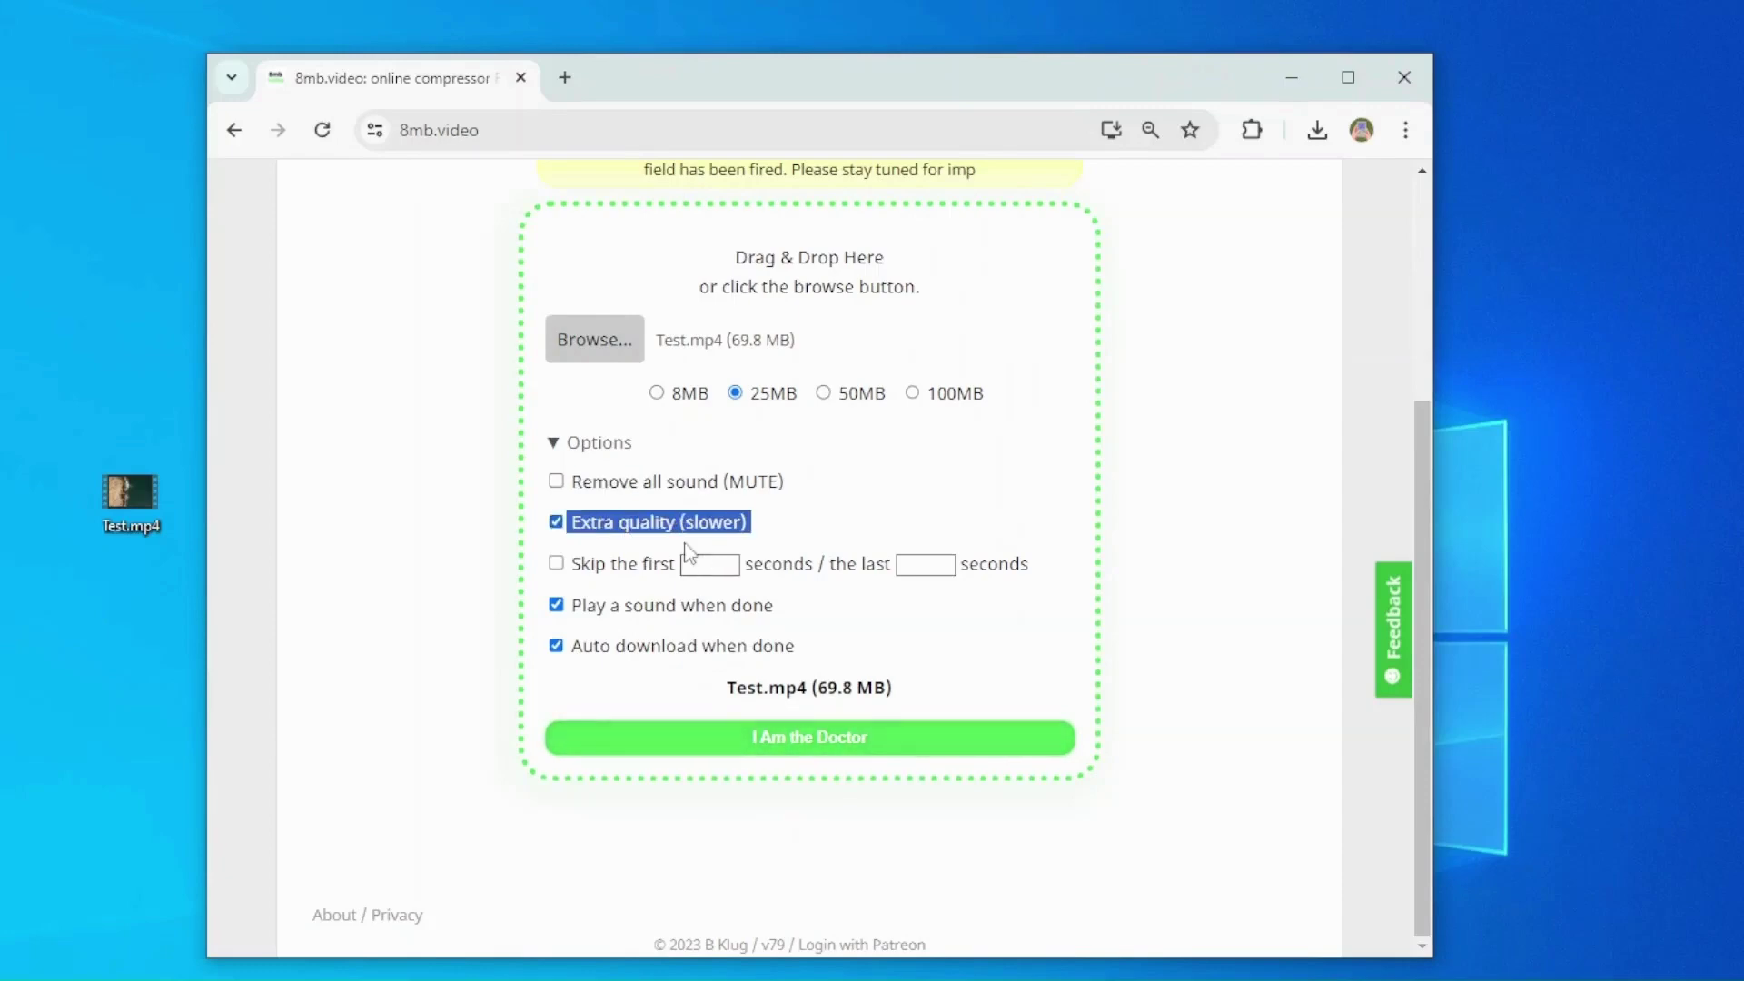
pyautogui.click(666, 539)
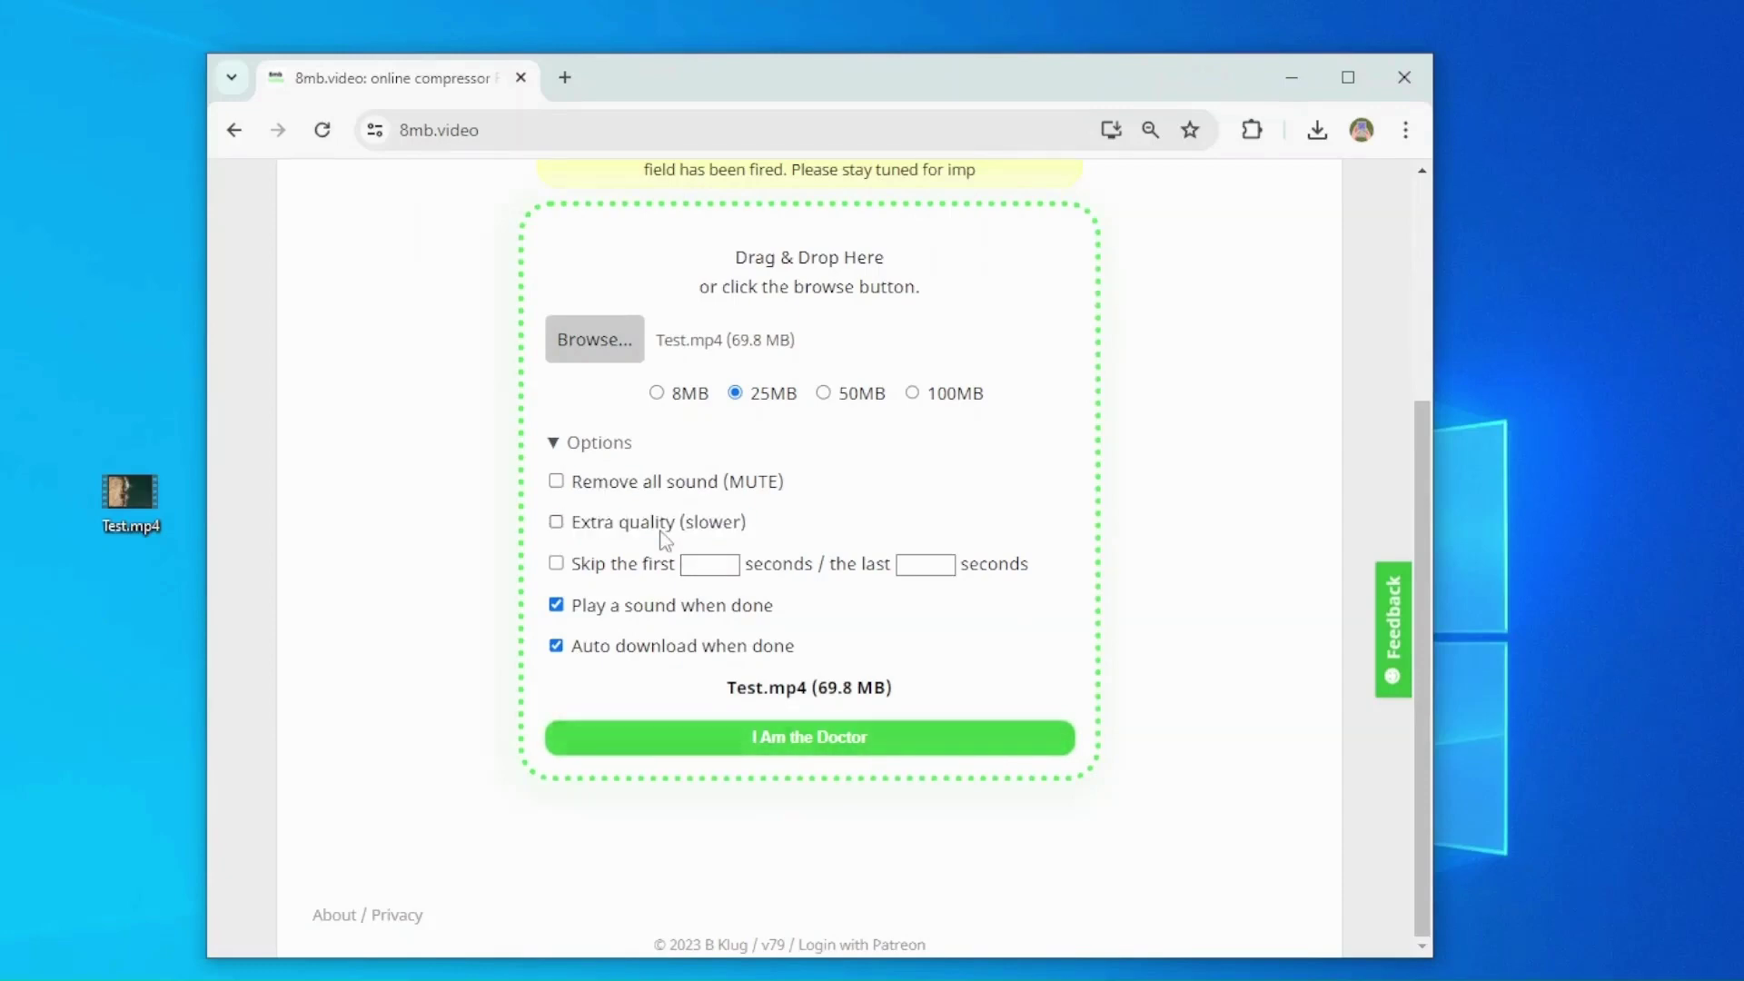
pyautogui.click(555, 605)
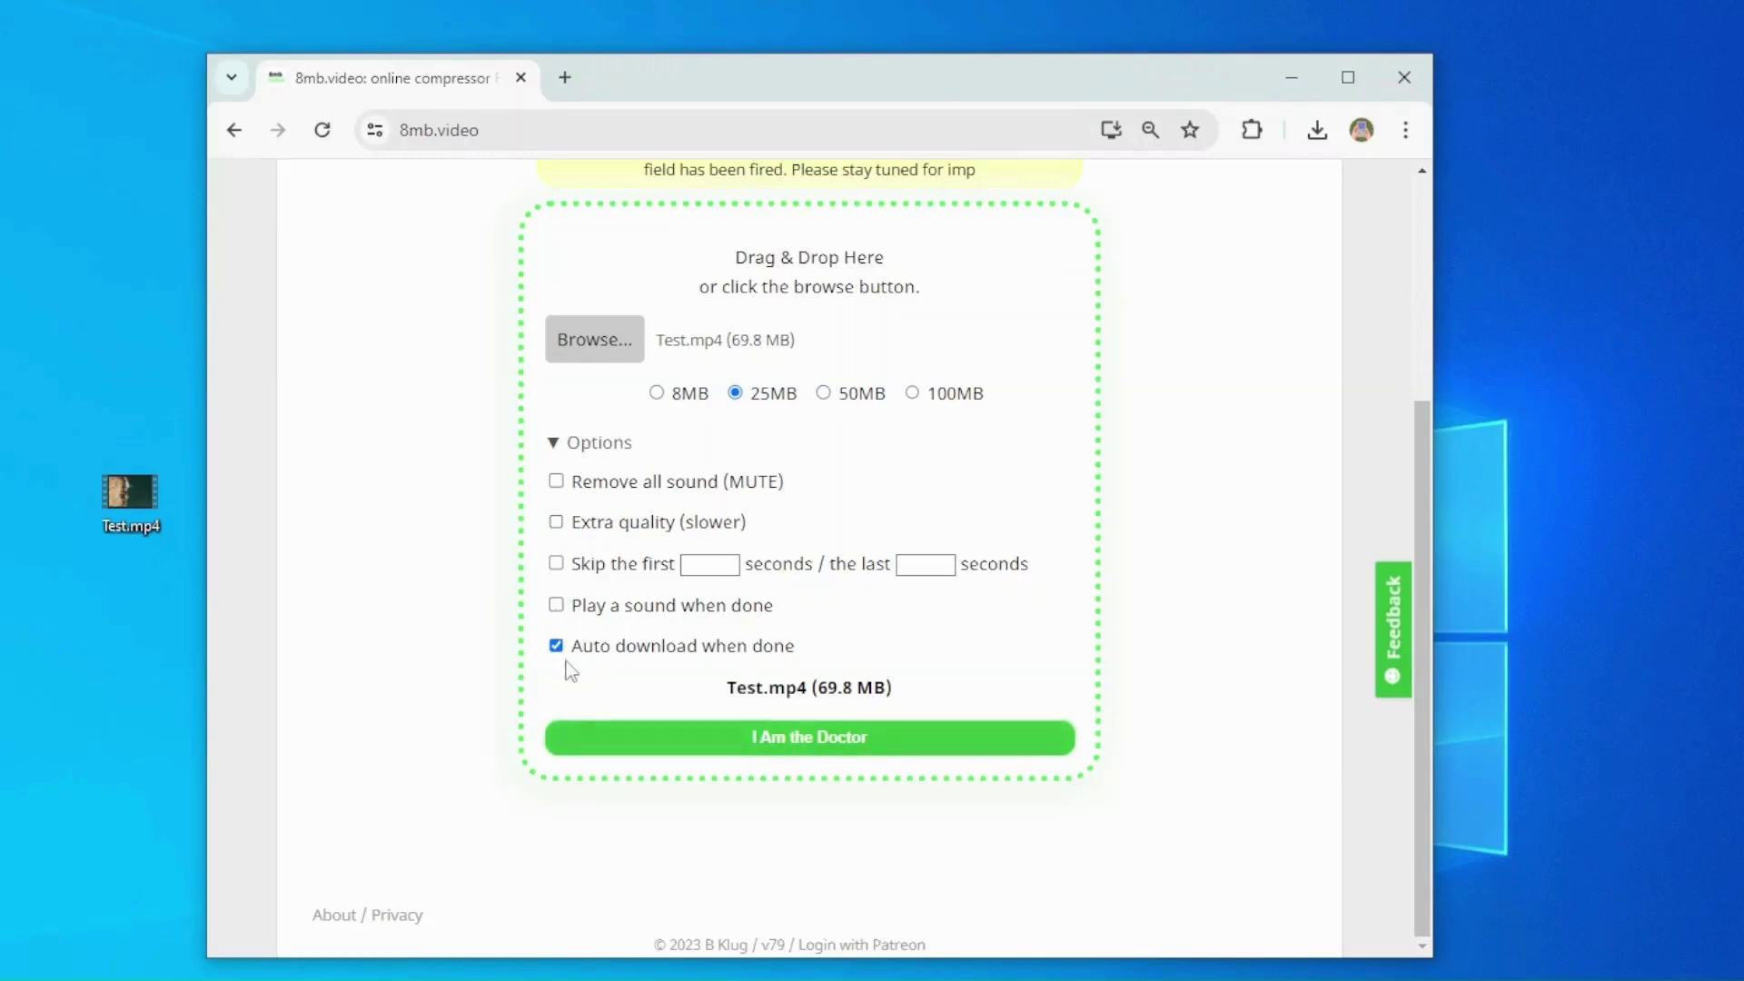
pyautogui.click(555, 606)
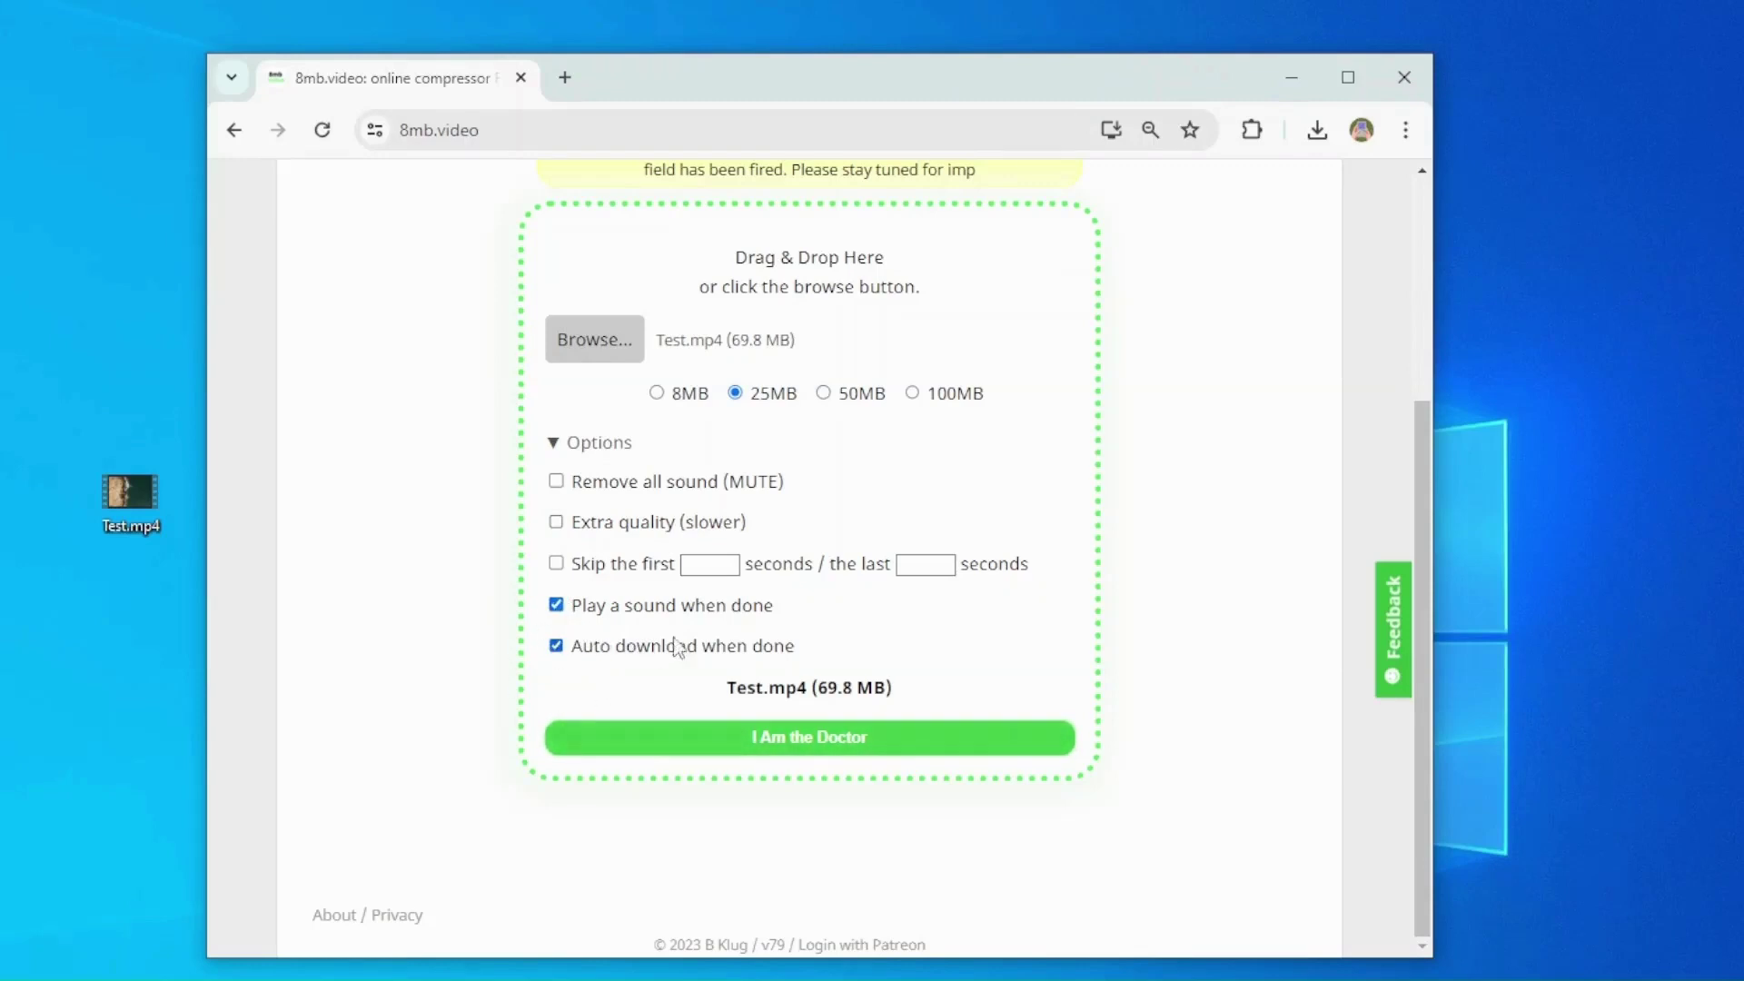
# Step: Run the 8mb.video compression and follow the 19.49 MB 8mb.video-ipp-SFEmFH9V.mp4 download in Chrome
pyautogui.click(817, 743)
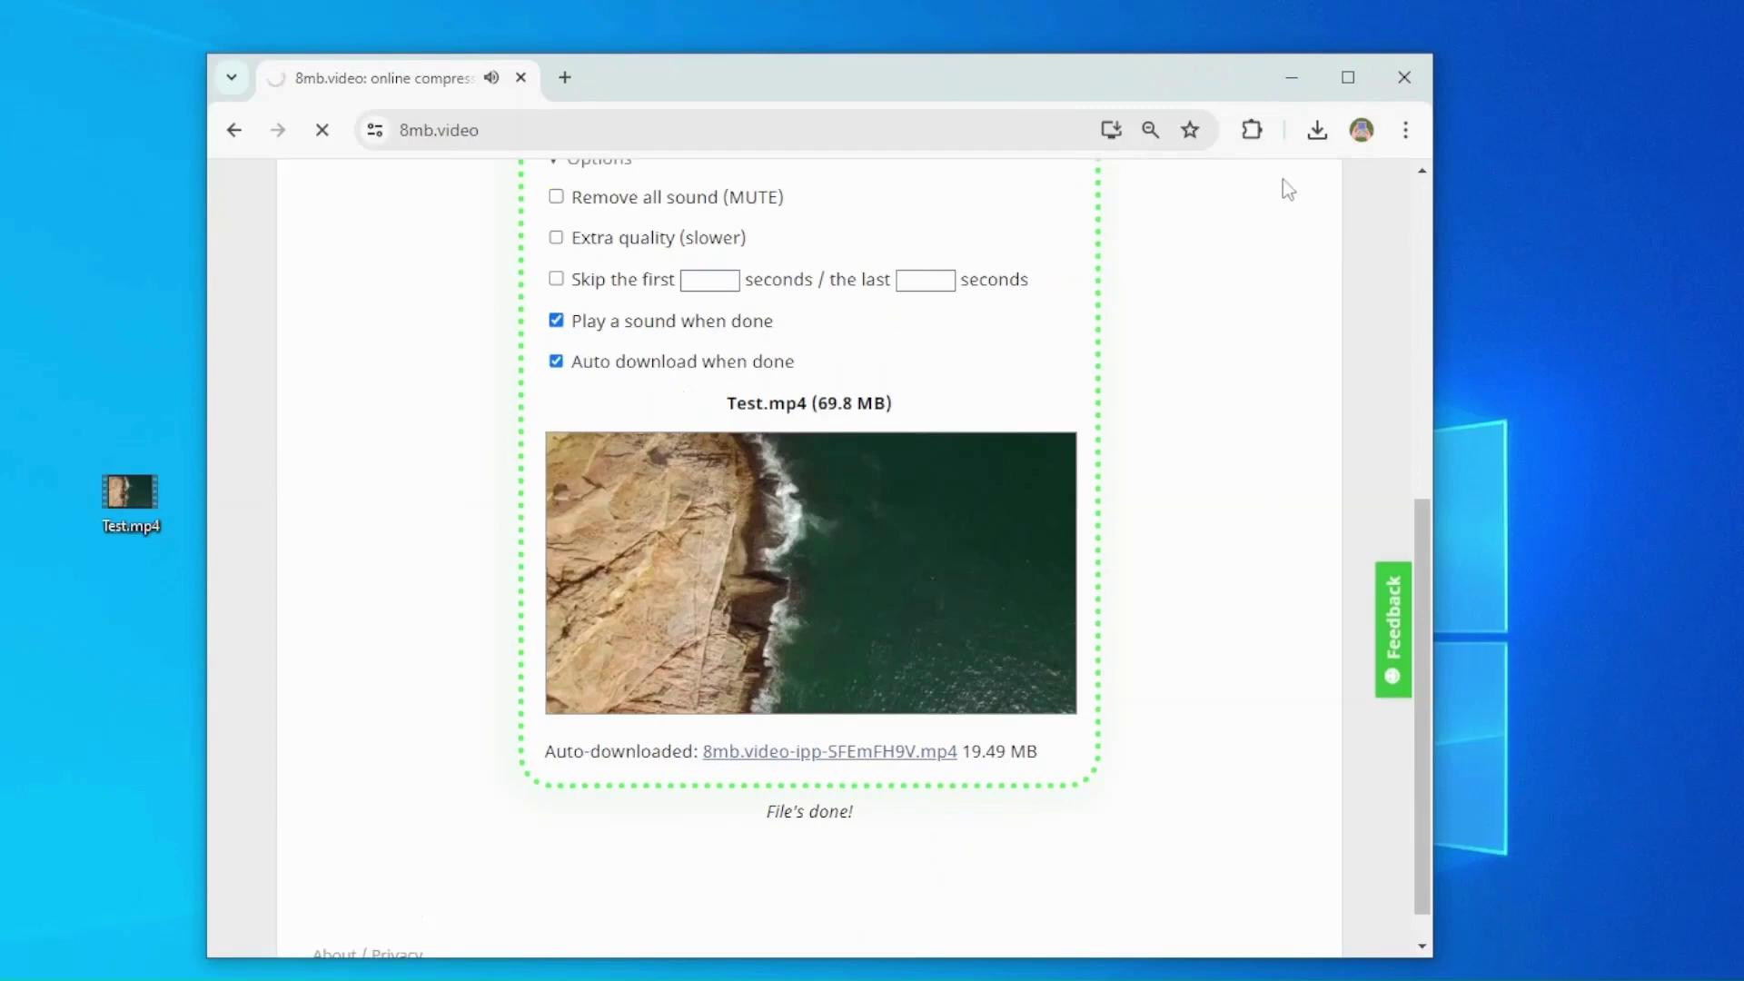
pyautogui.click(1317, 135)
pyautogui.click(1317, 131)
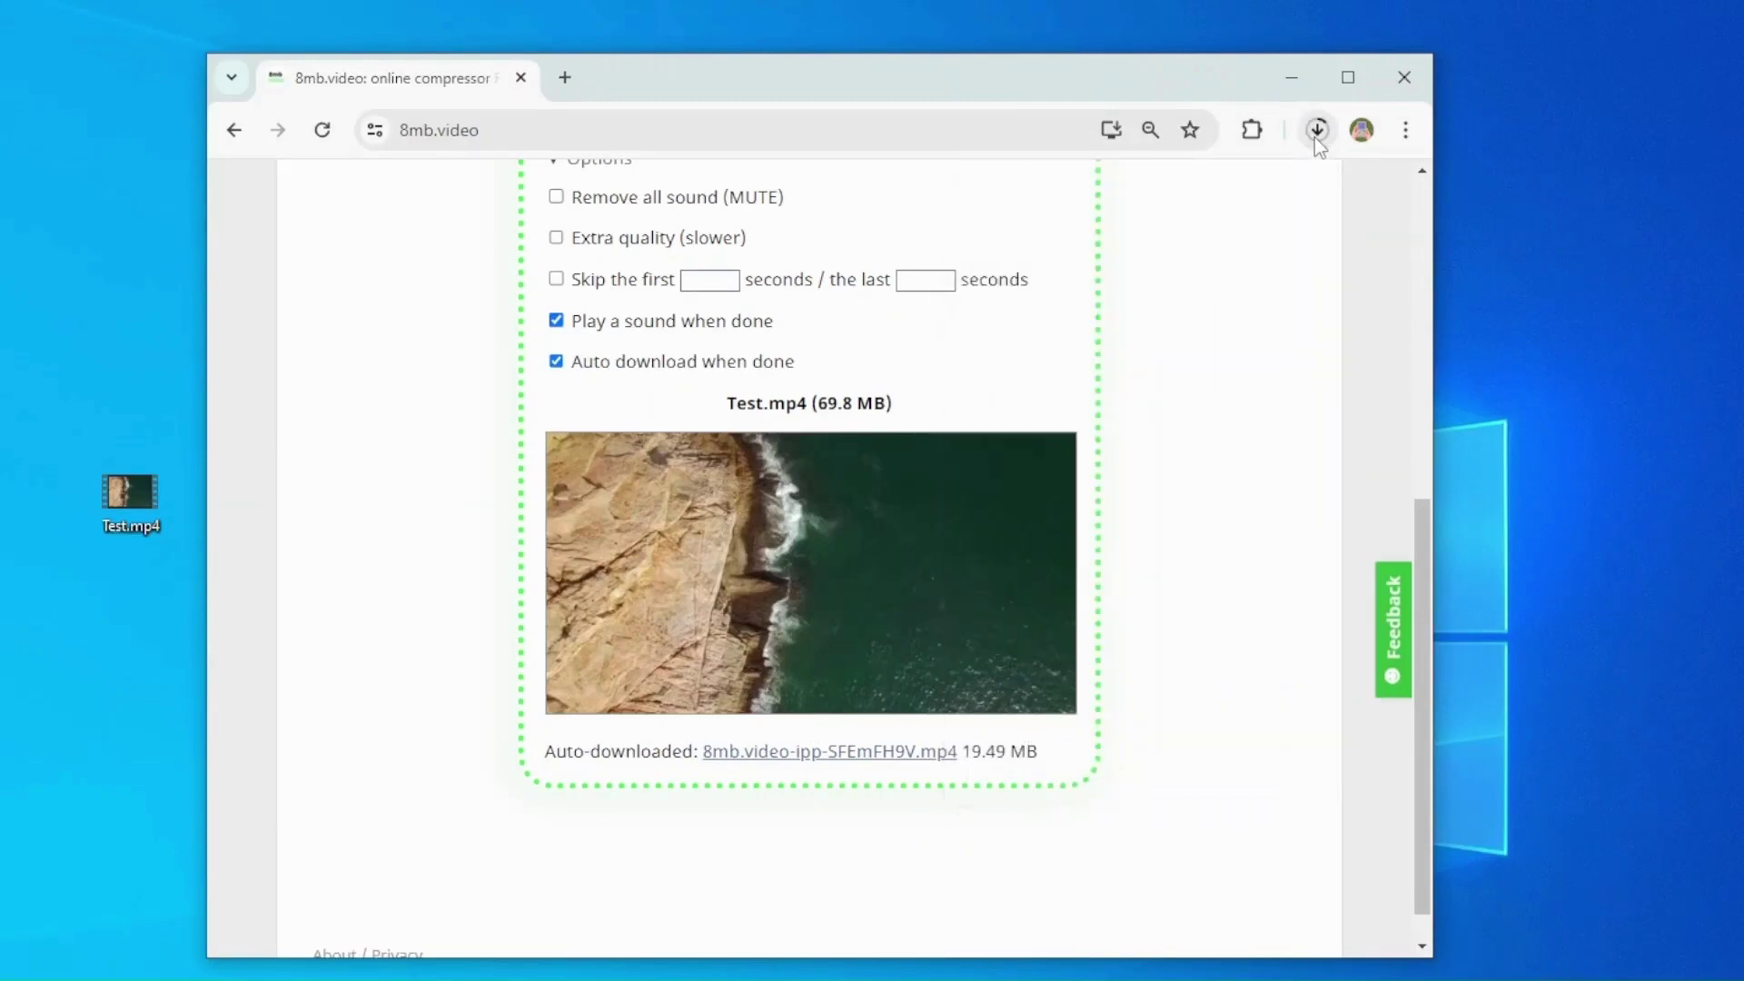
pyautogui.click(1317, 132)
pyautogui.moveTo(1105, 263)
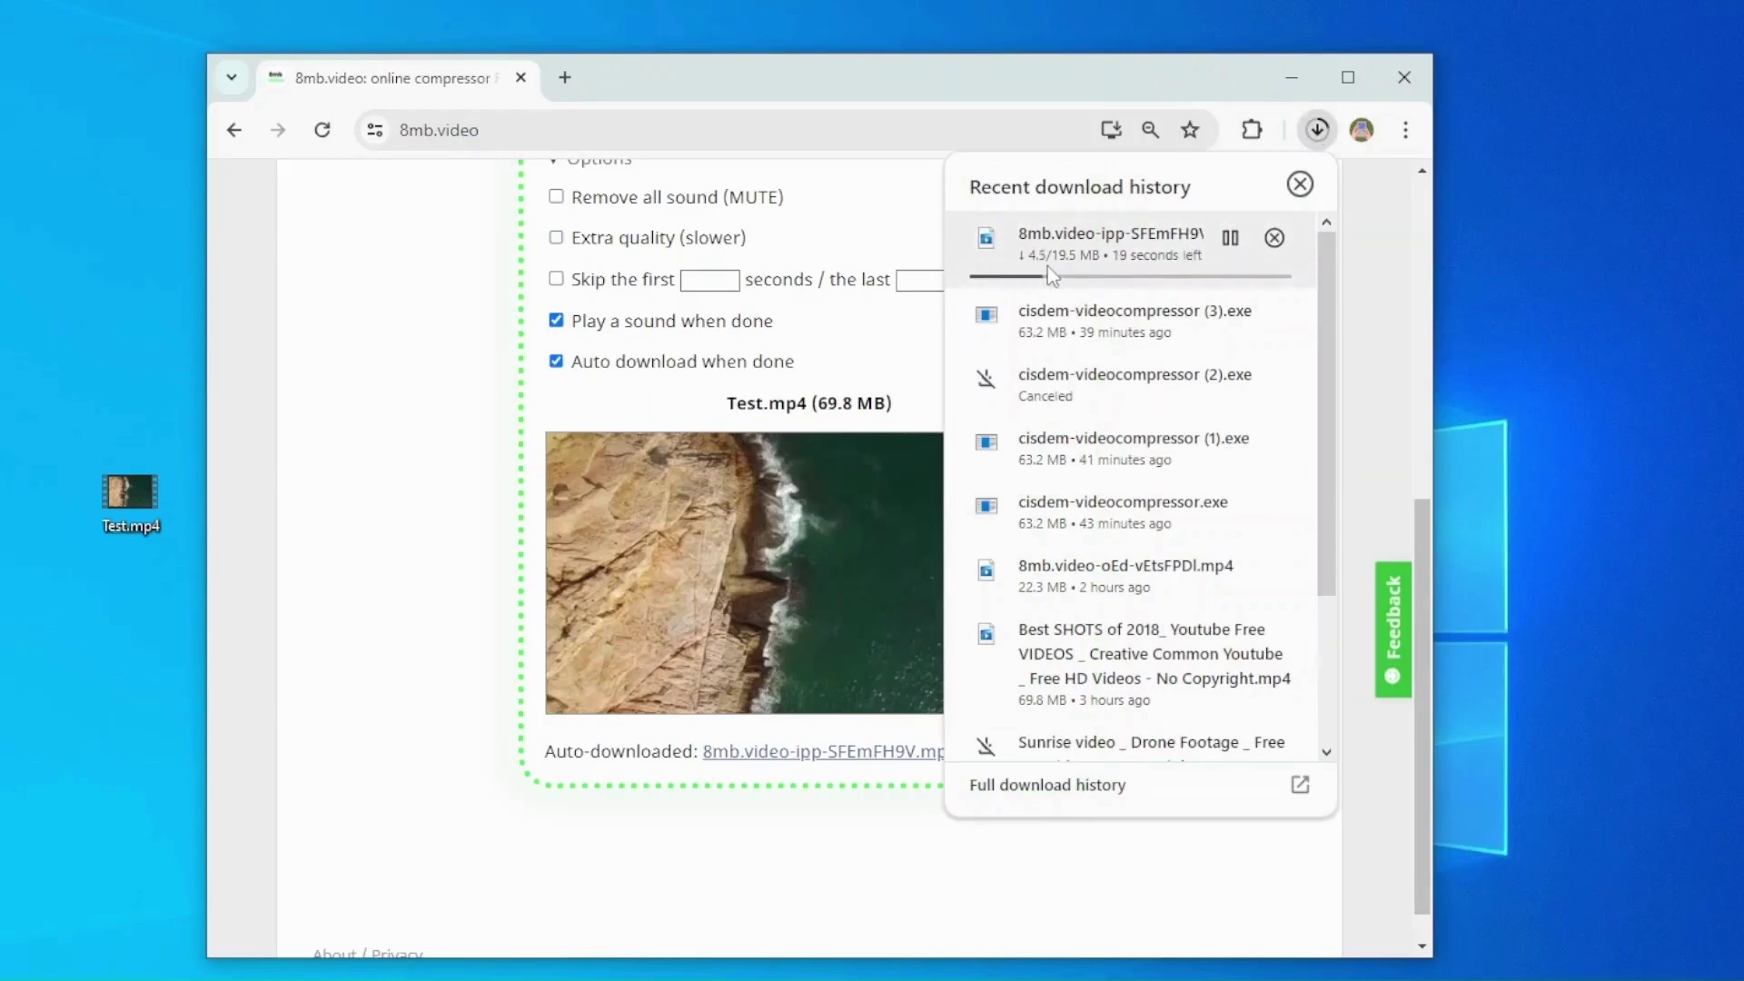